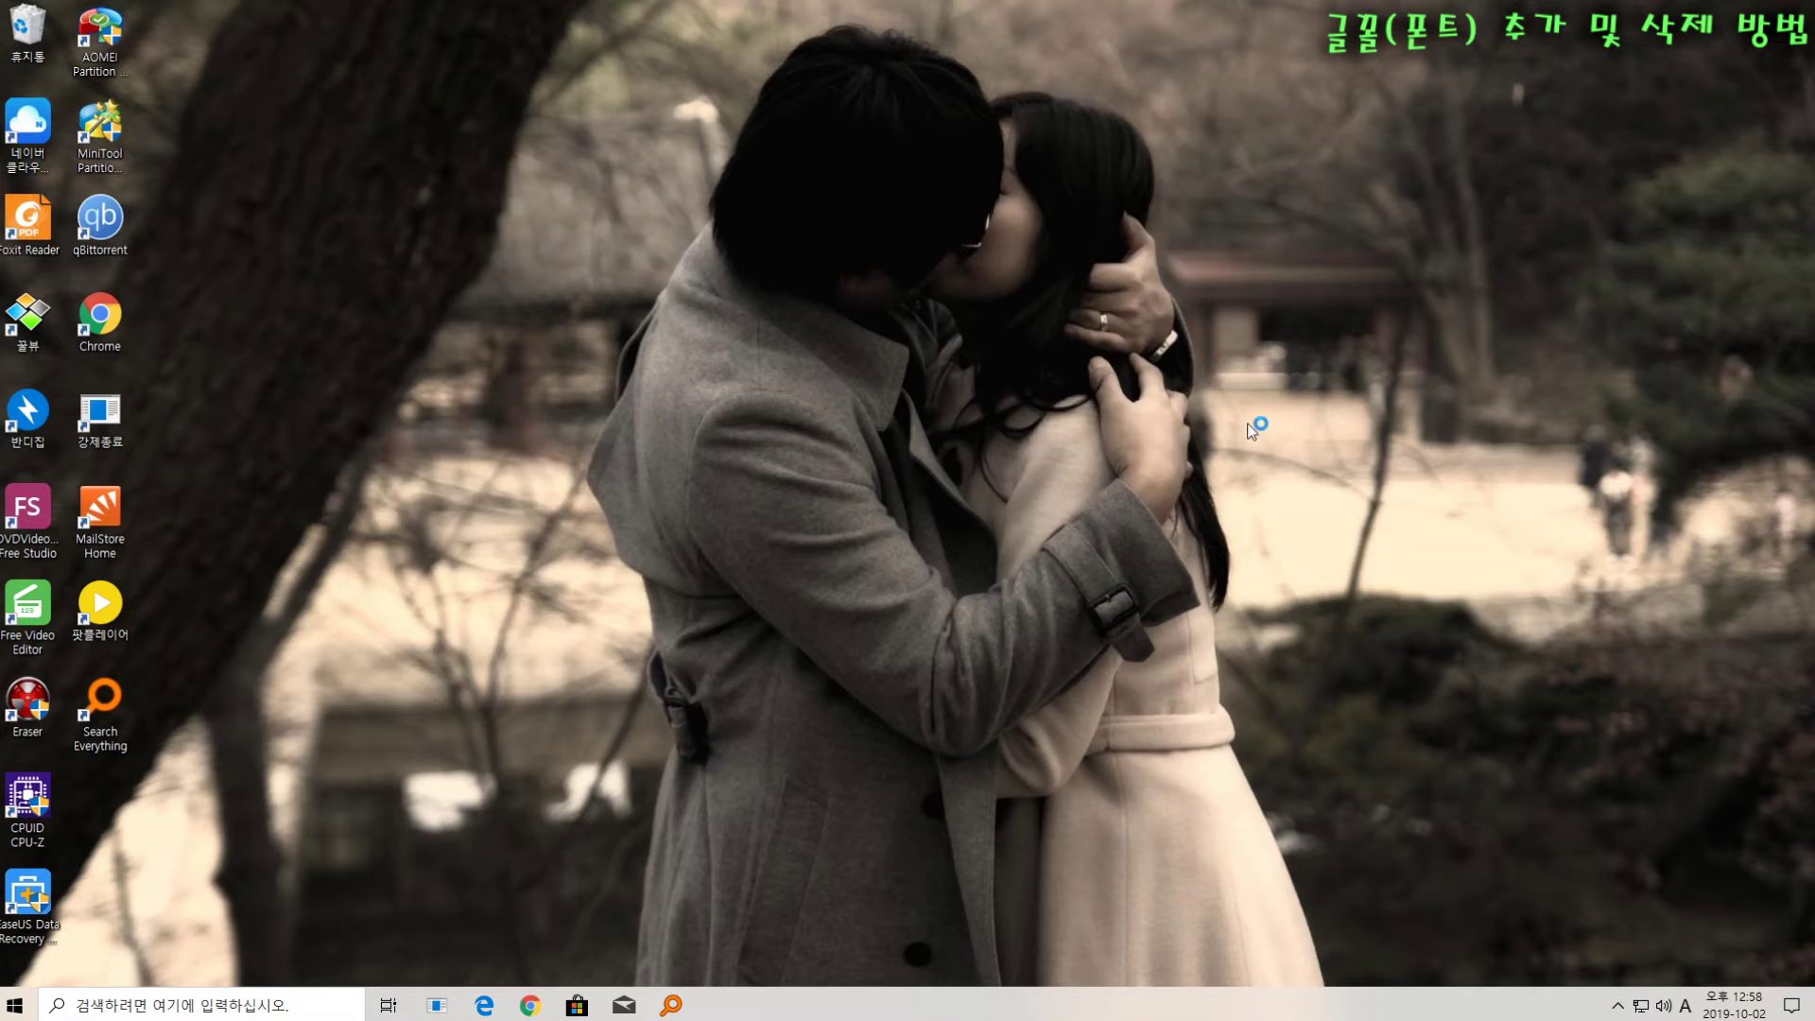
# Step: Open 전소민체.txt from the Documents folder, copy the programs.sbs.co.kr address it contains, and minimize both windows
pyautogui.press('super+e')
pyautogui.moveTo(832, 192); pyautogui.dragTo(1116, 184)
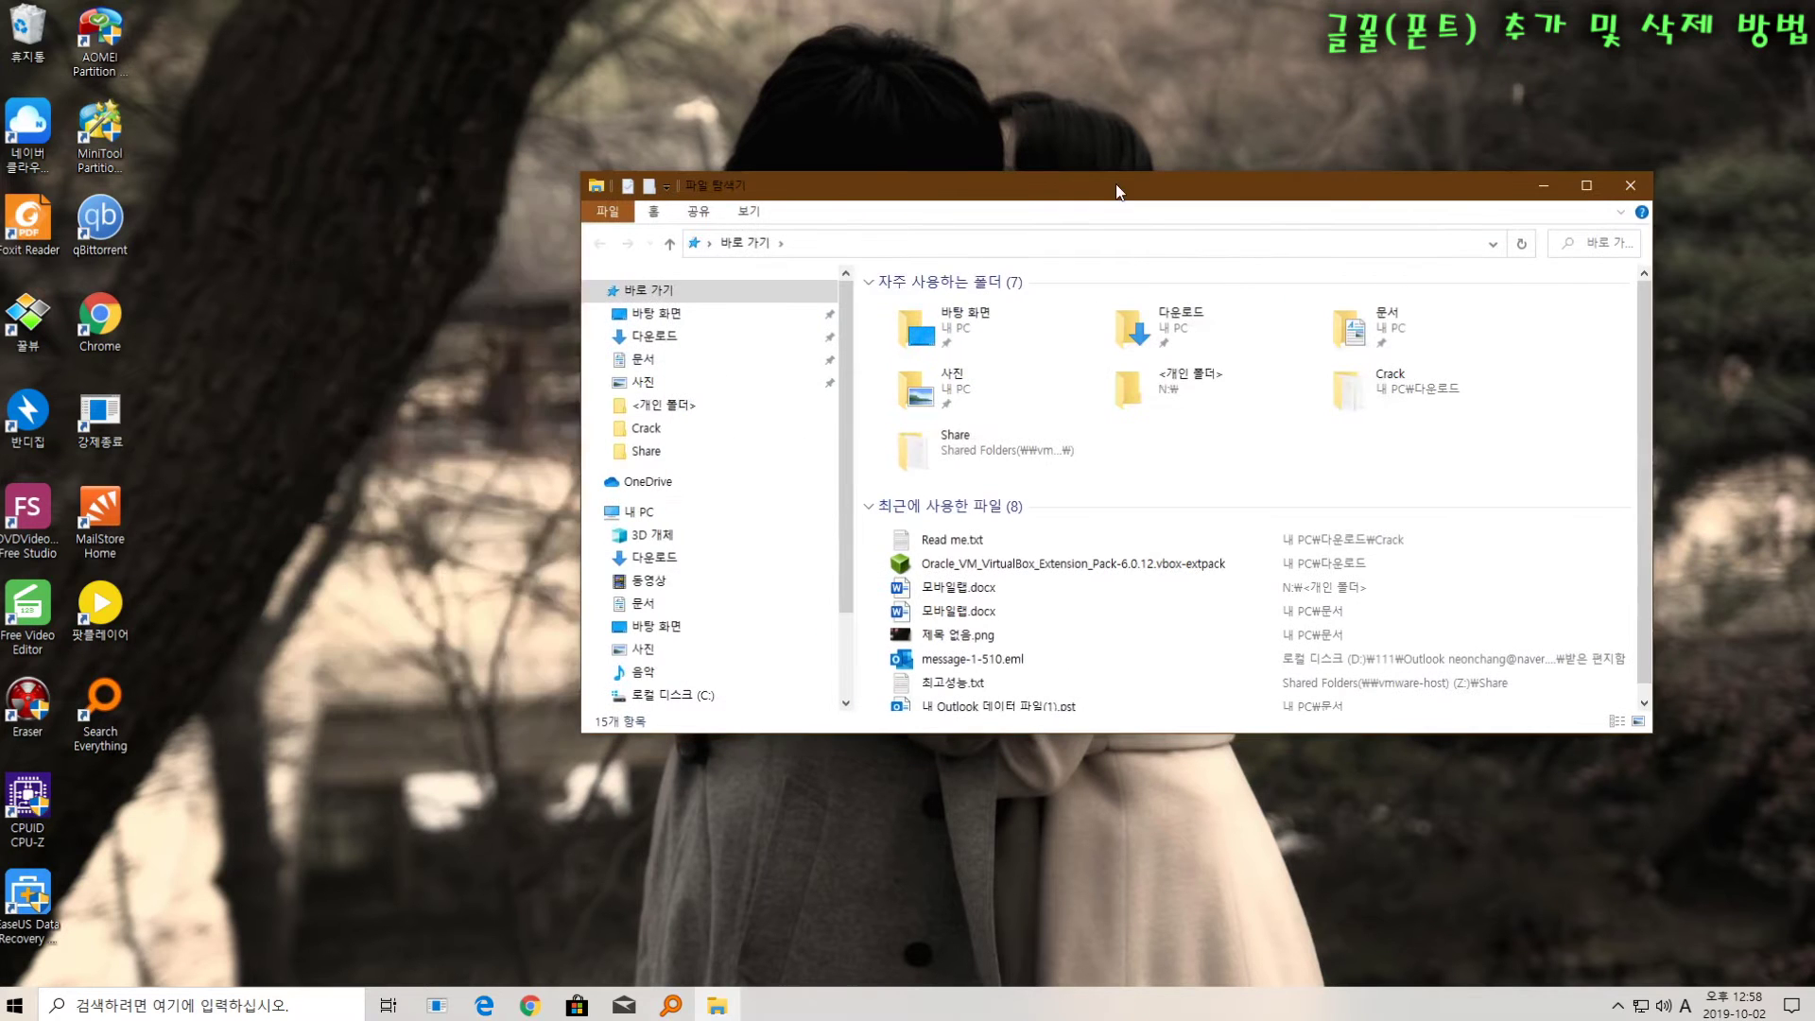
pyautogui.click(645, 363)
pyautogui.doubleClick(955, 425)
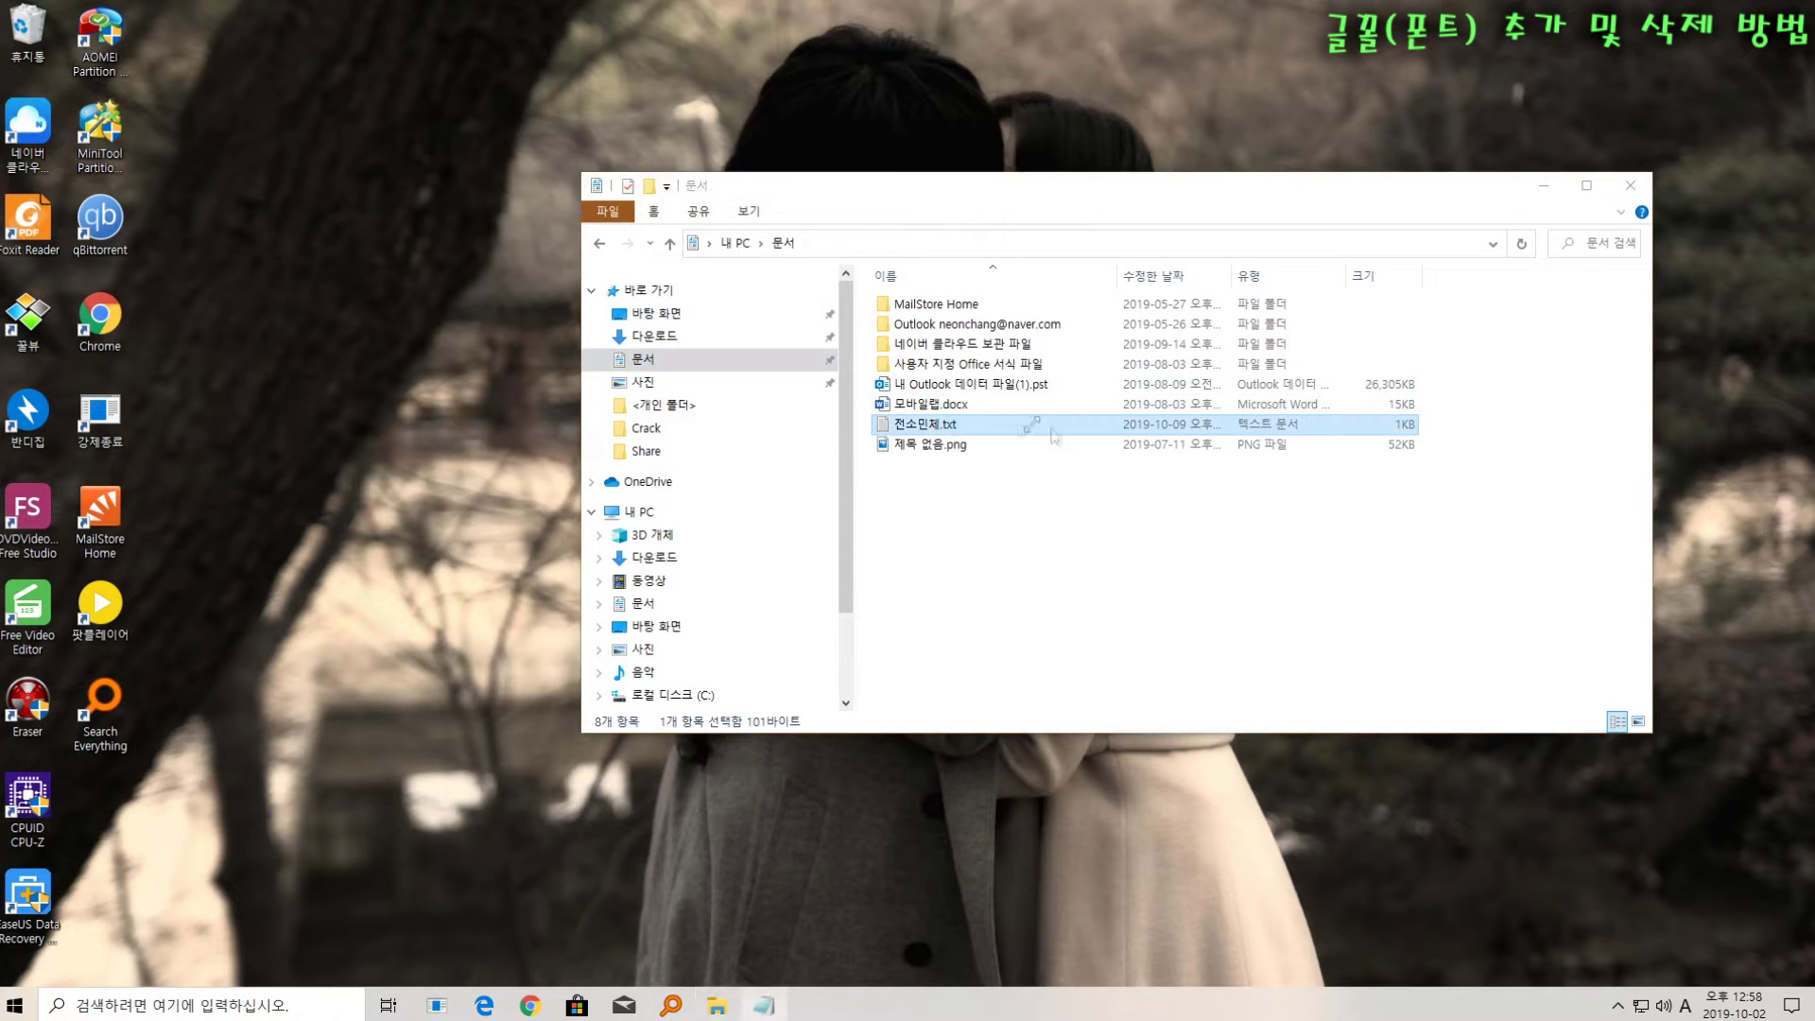
pyautogui.moveTo(953, 478); pyautogui.dragTo(137, 478)
pyautogui.hotkey('ctrl', 'c')
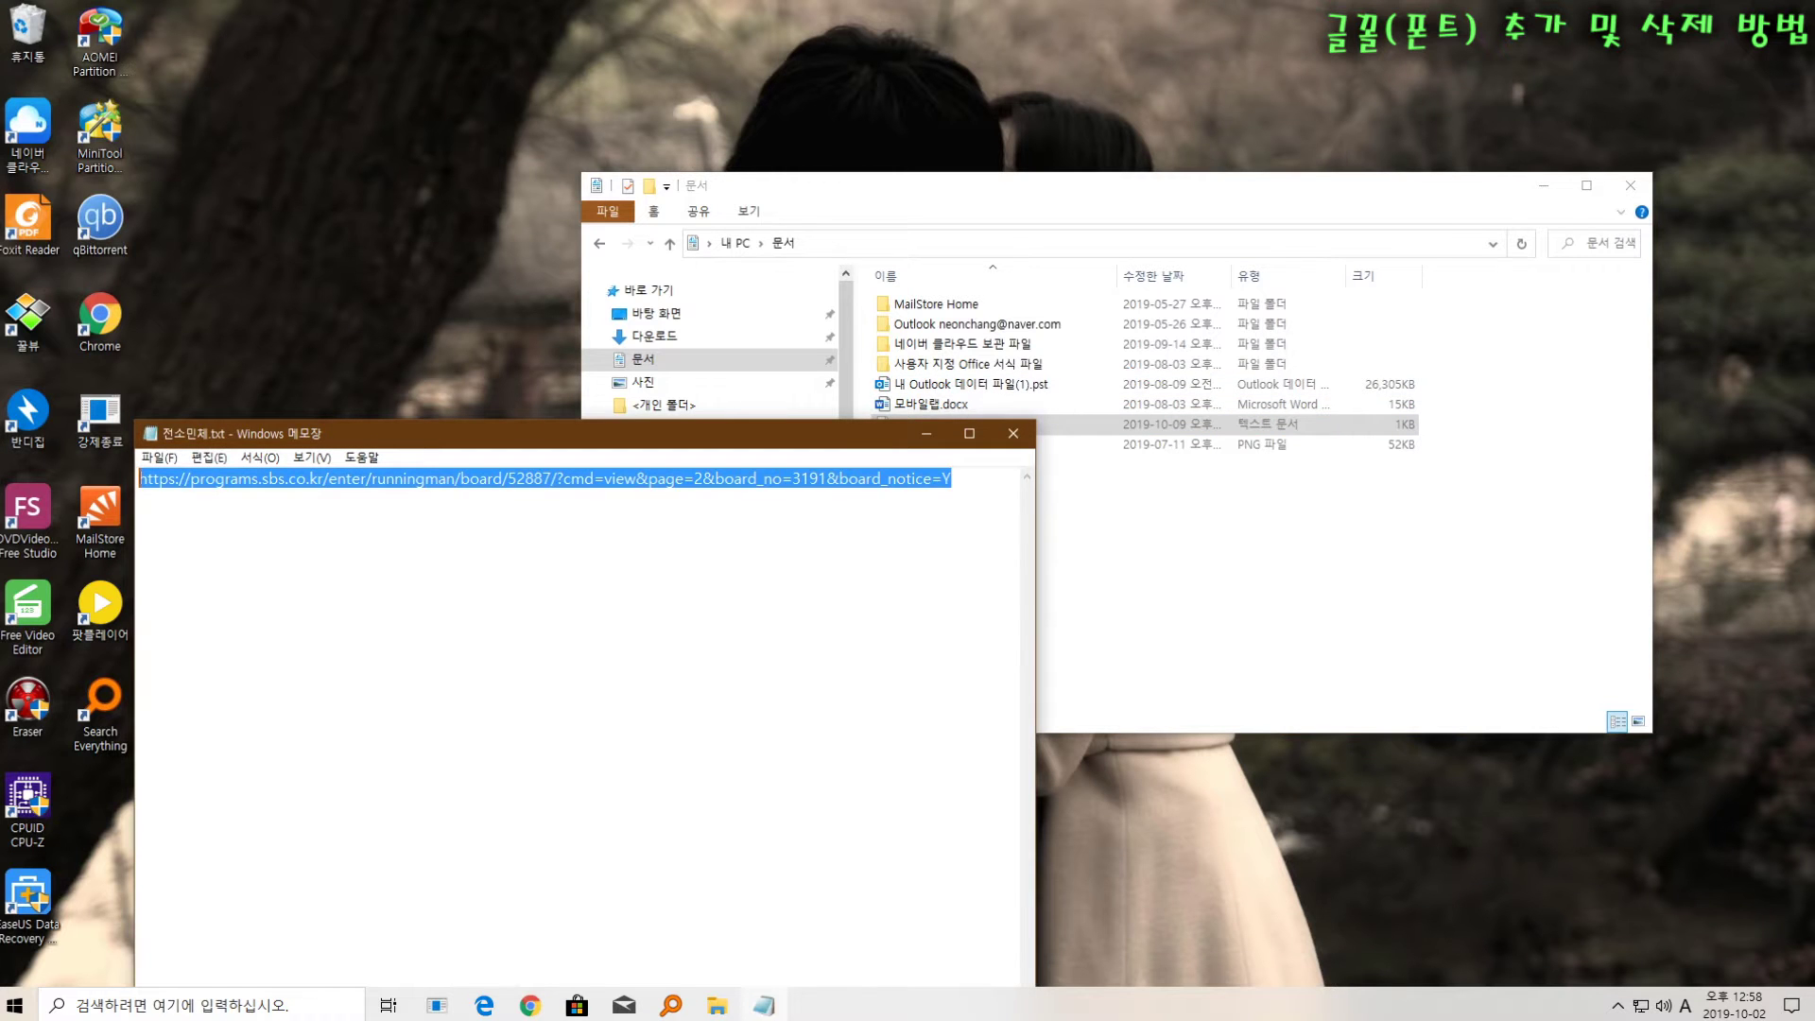
pyautogui.click(922, 437)
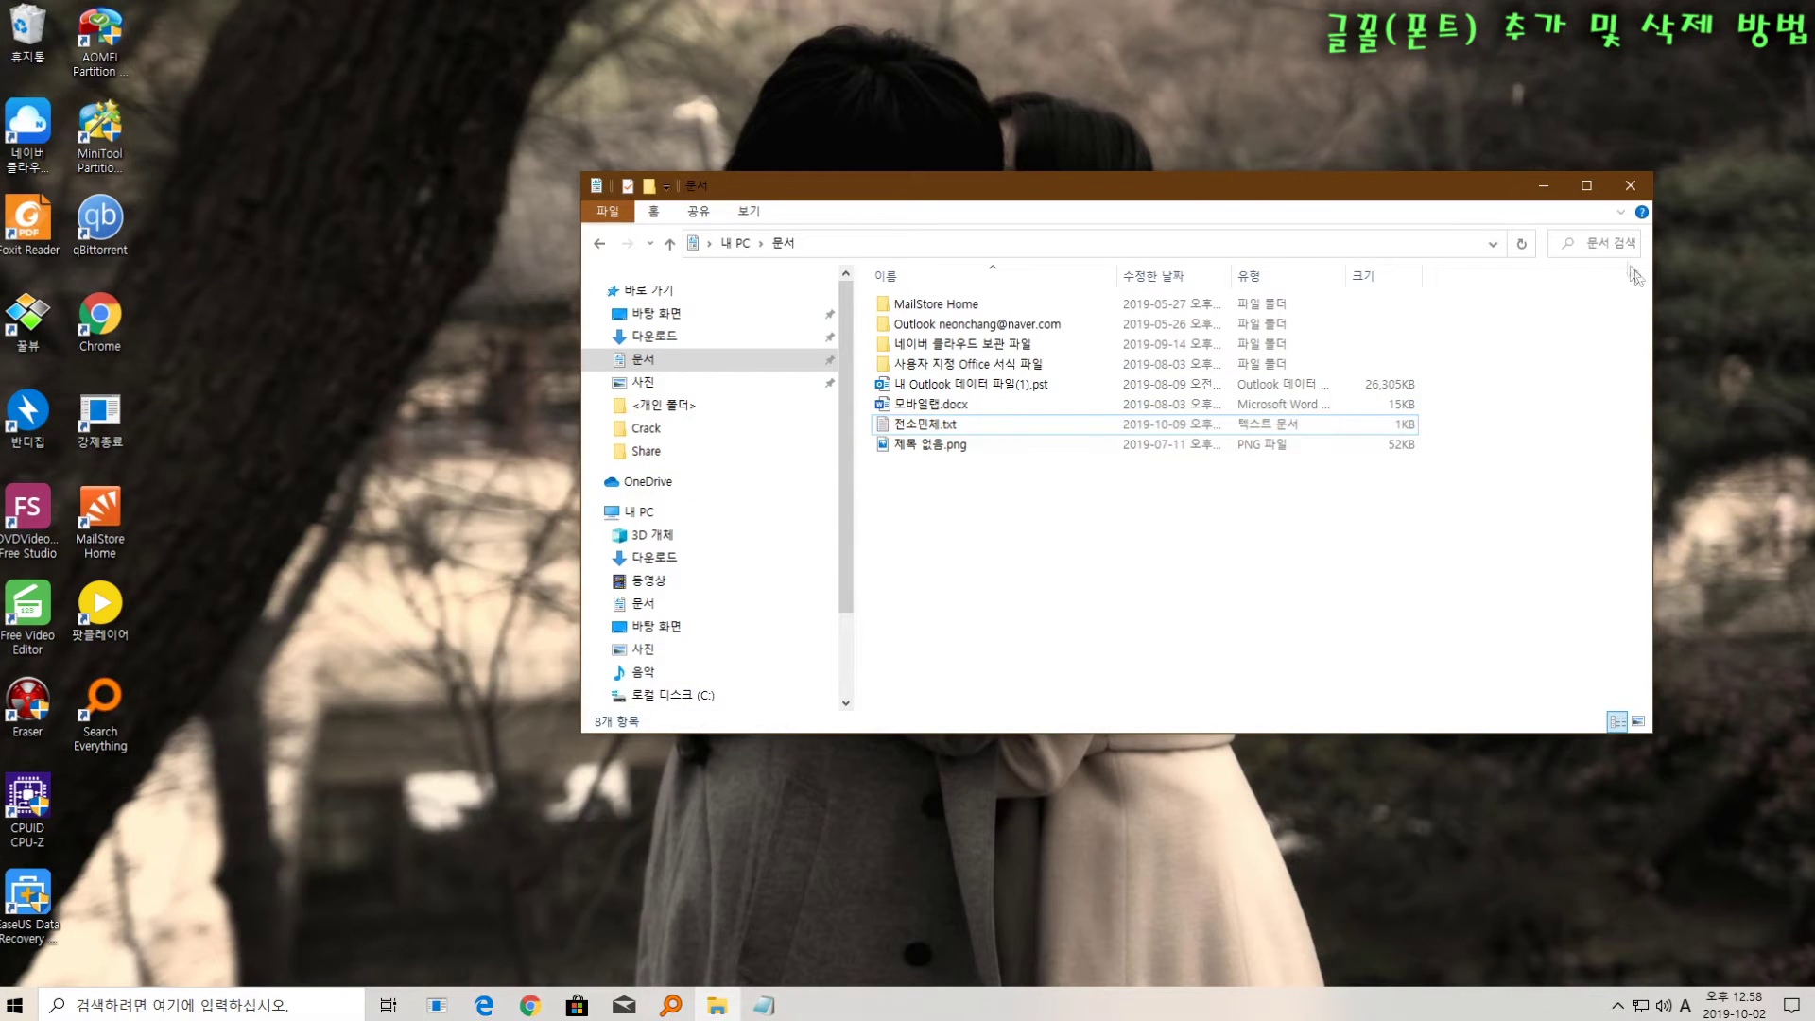
pyautogui.click(1541, 188)
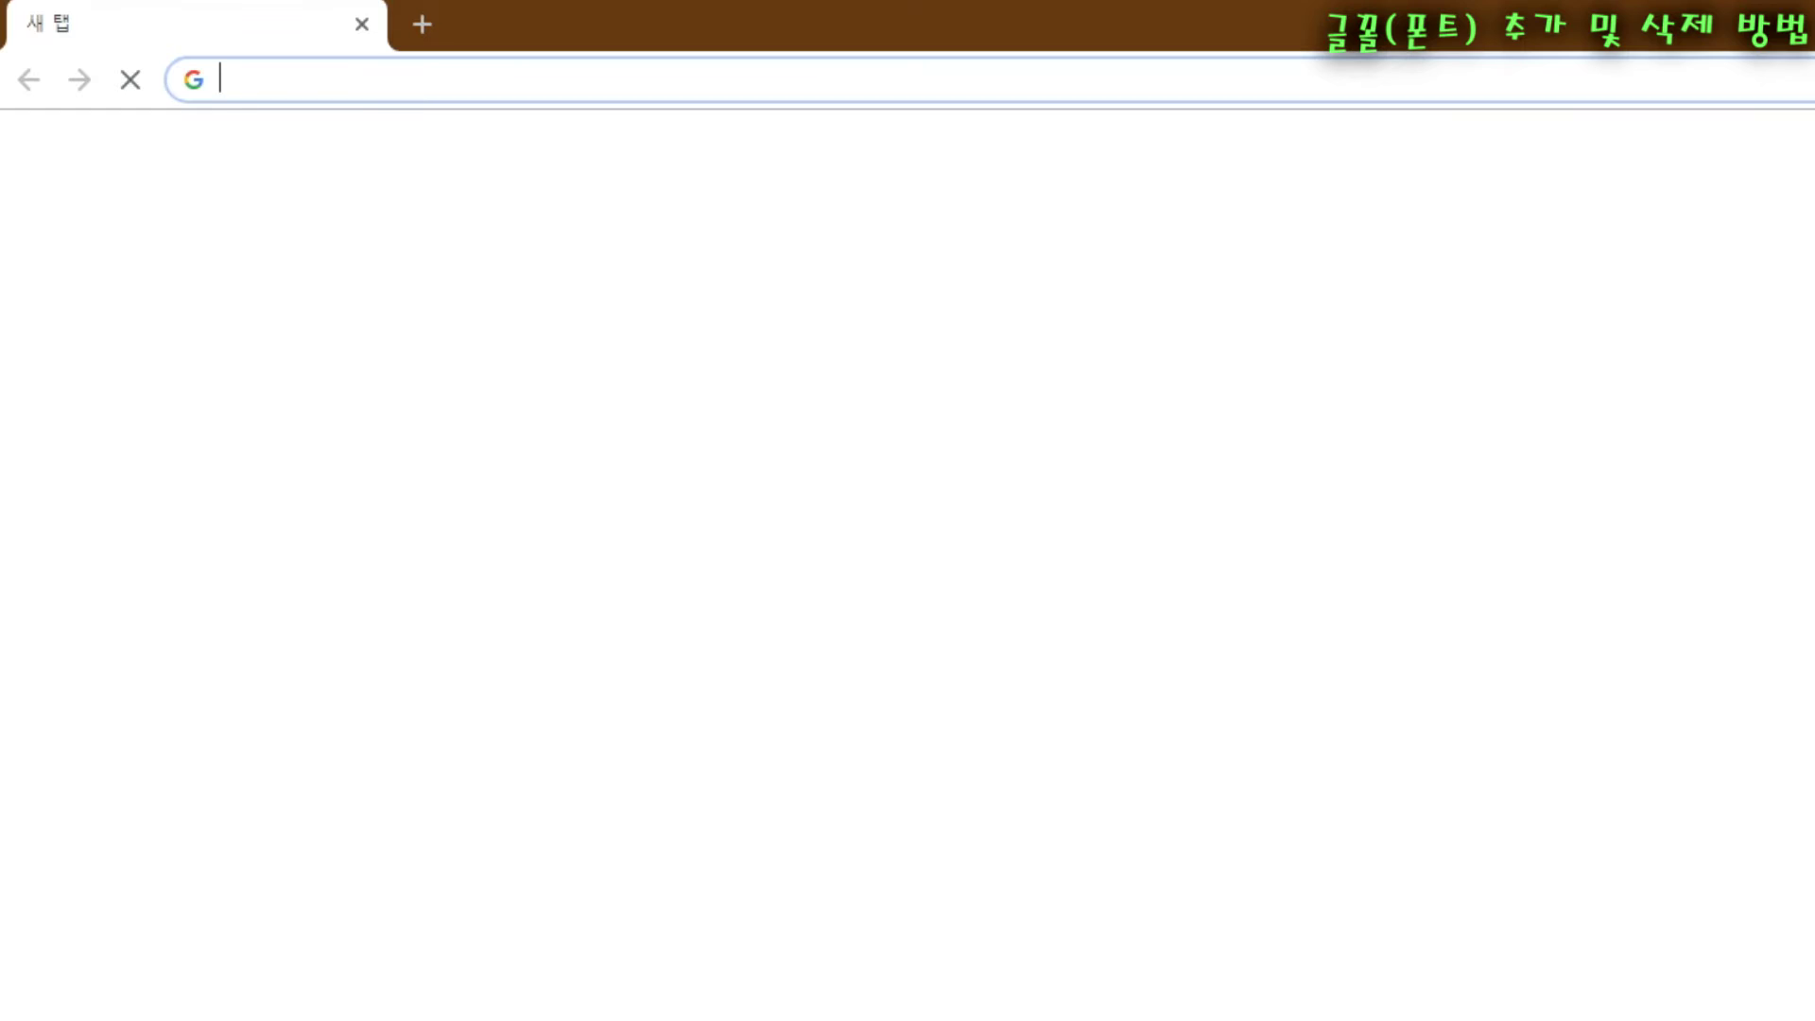
# Step: Switch to Chrome and load the copied programs.sbs.co.kr address of the Running Man board post
pyautogui.hotkey('ctrl', 'v')
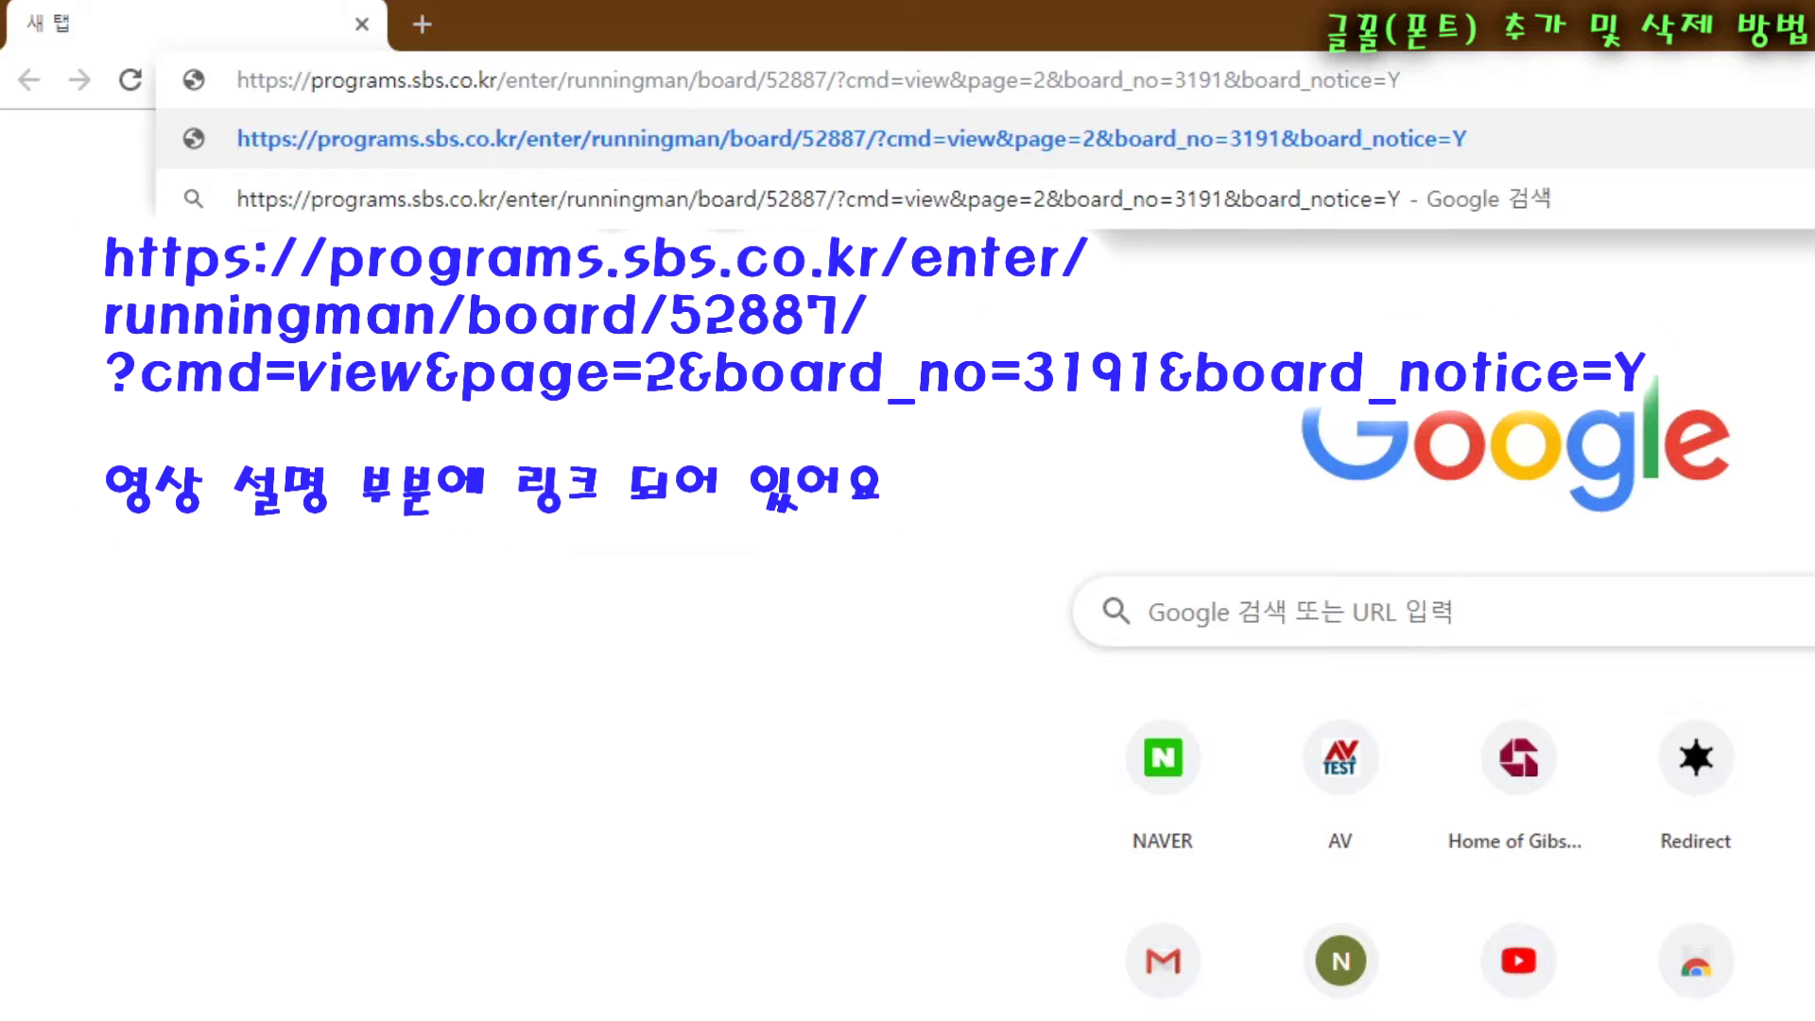
pyautogui.press('Return')
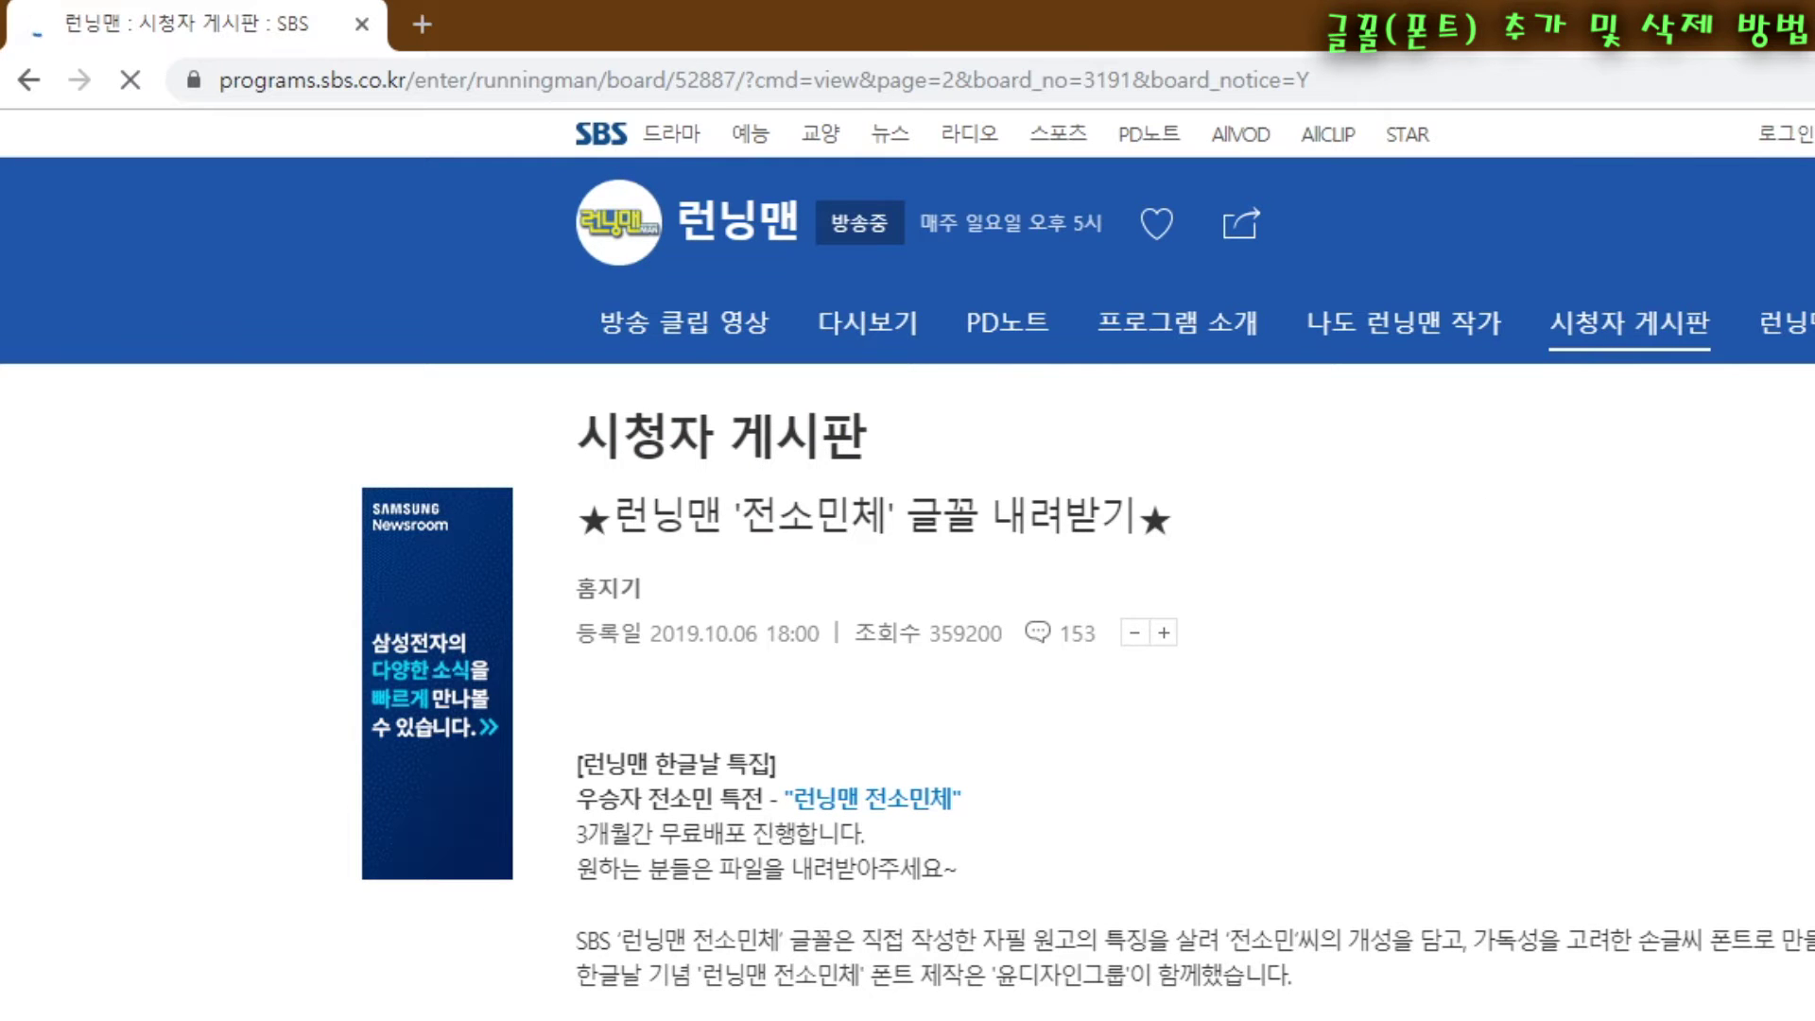
pyautogui.moveTo(603, 763); pyautogui.dragTo(824, 768)
pyautogui.click(946, 941)
# Step: Download the attached font file Syi1570352276011.ttf from the end of the post
pyautogui.scroll(-10, 965, 628)
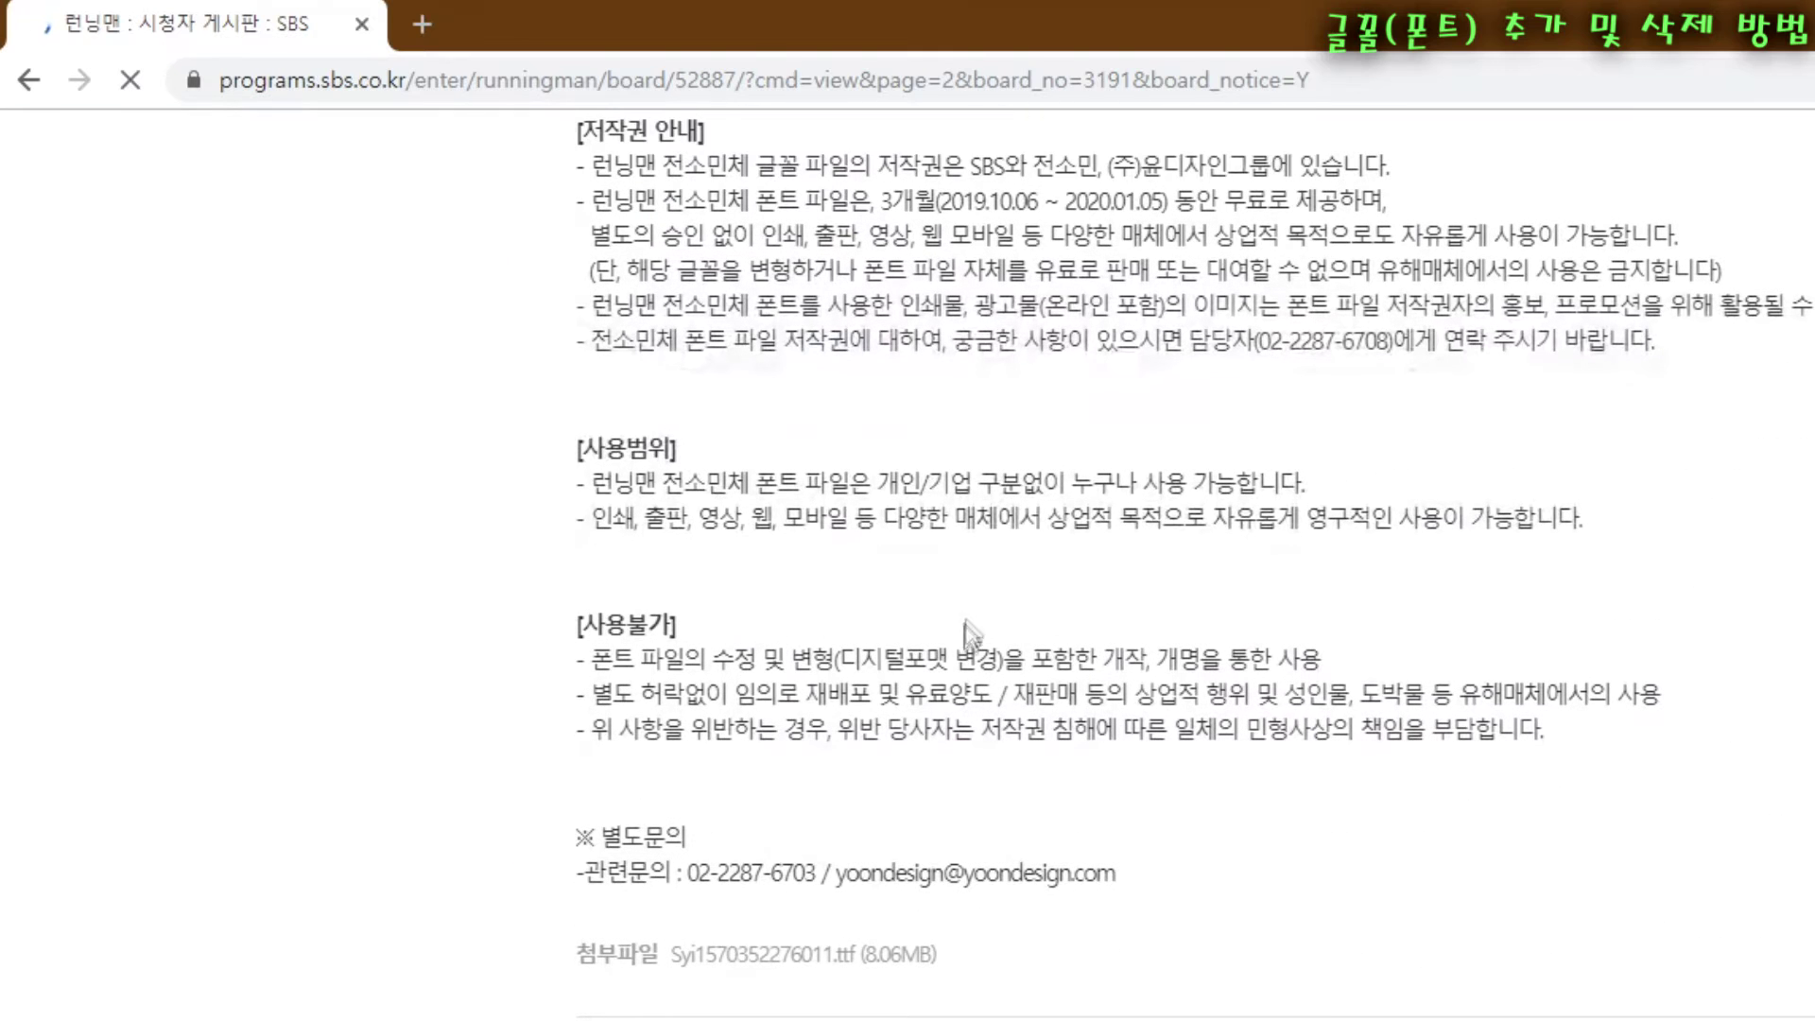
pyautogui.click(769, 963)
pyautogui.scroll(-5, 1431, 515)
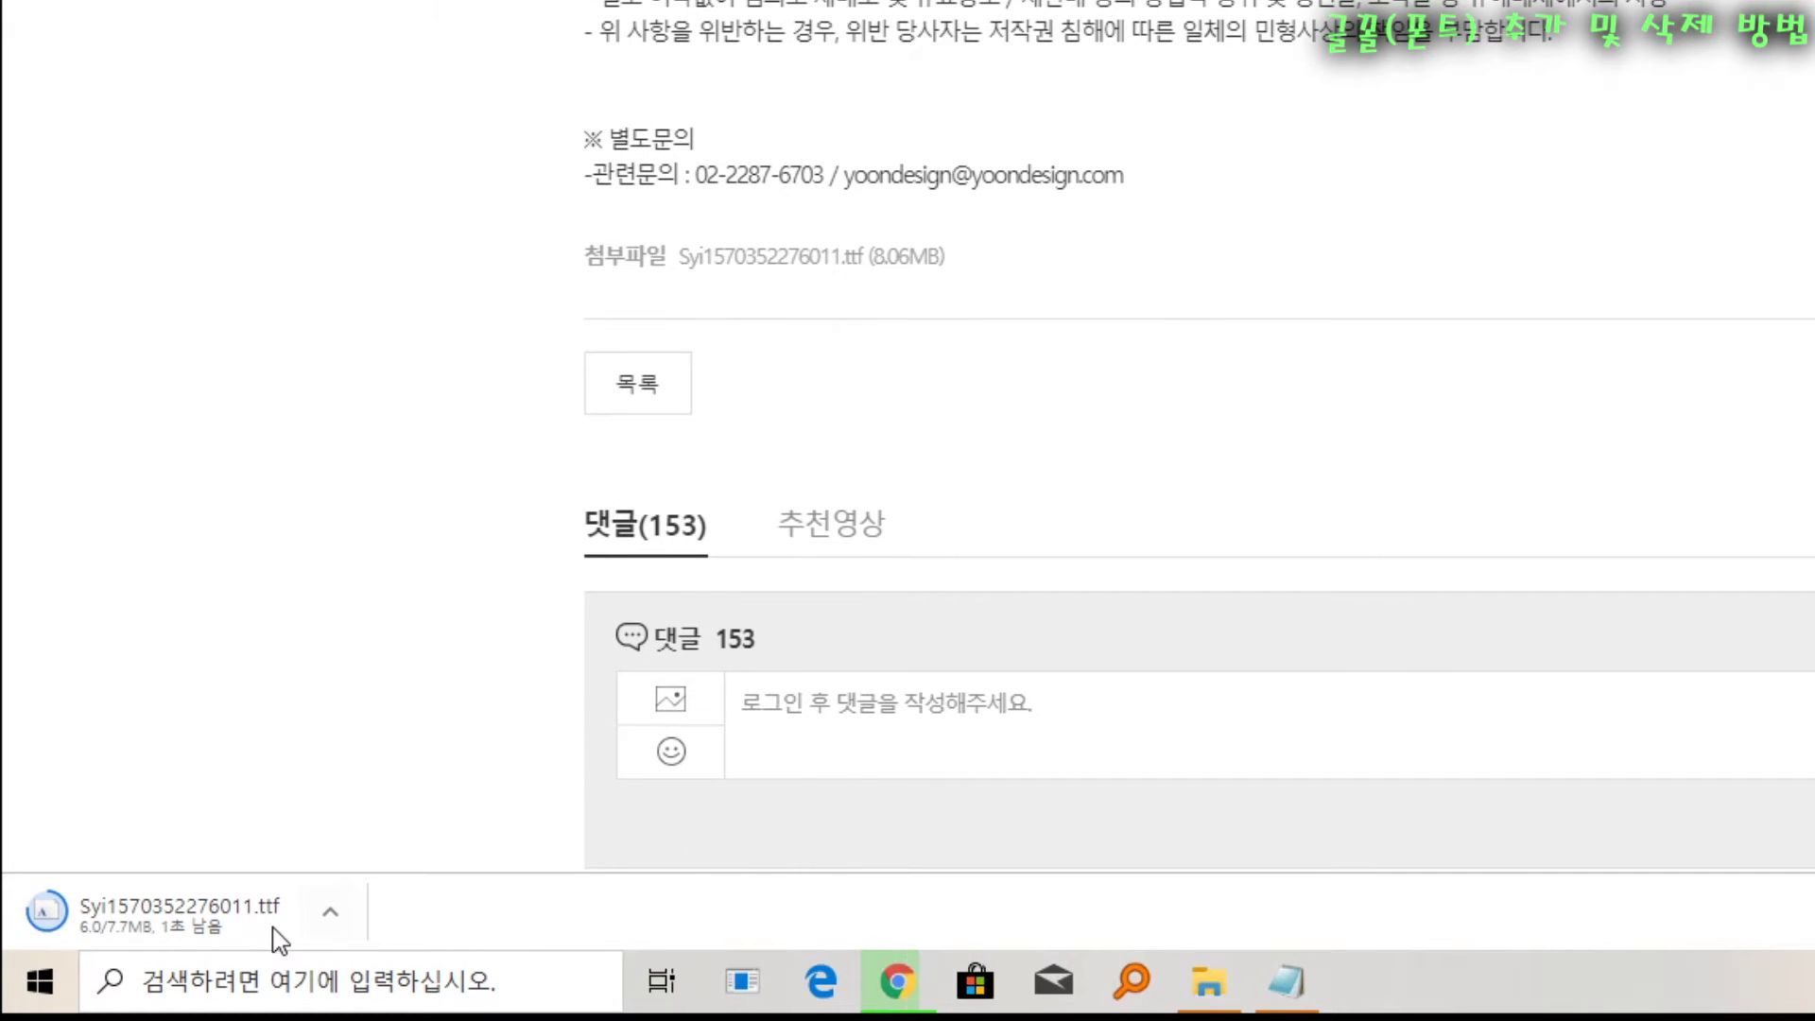
pyautogui.scroll(3, 811, 257)
pyautogui.scroll(6, 811, 257)
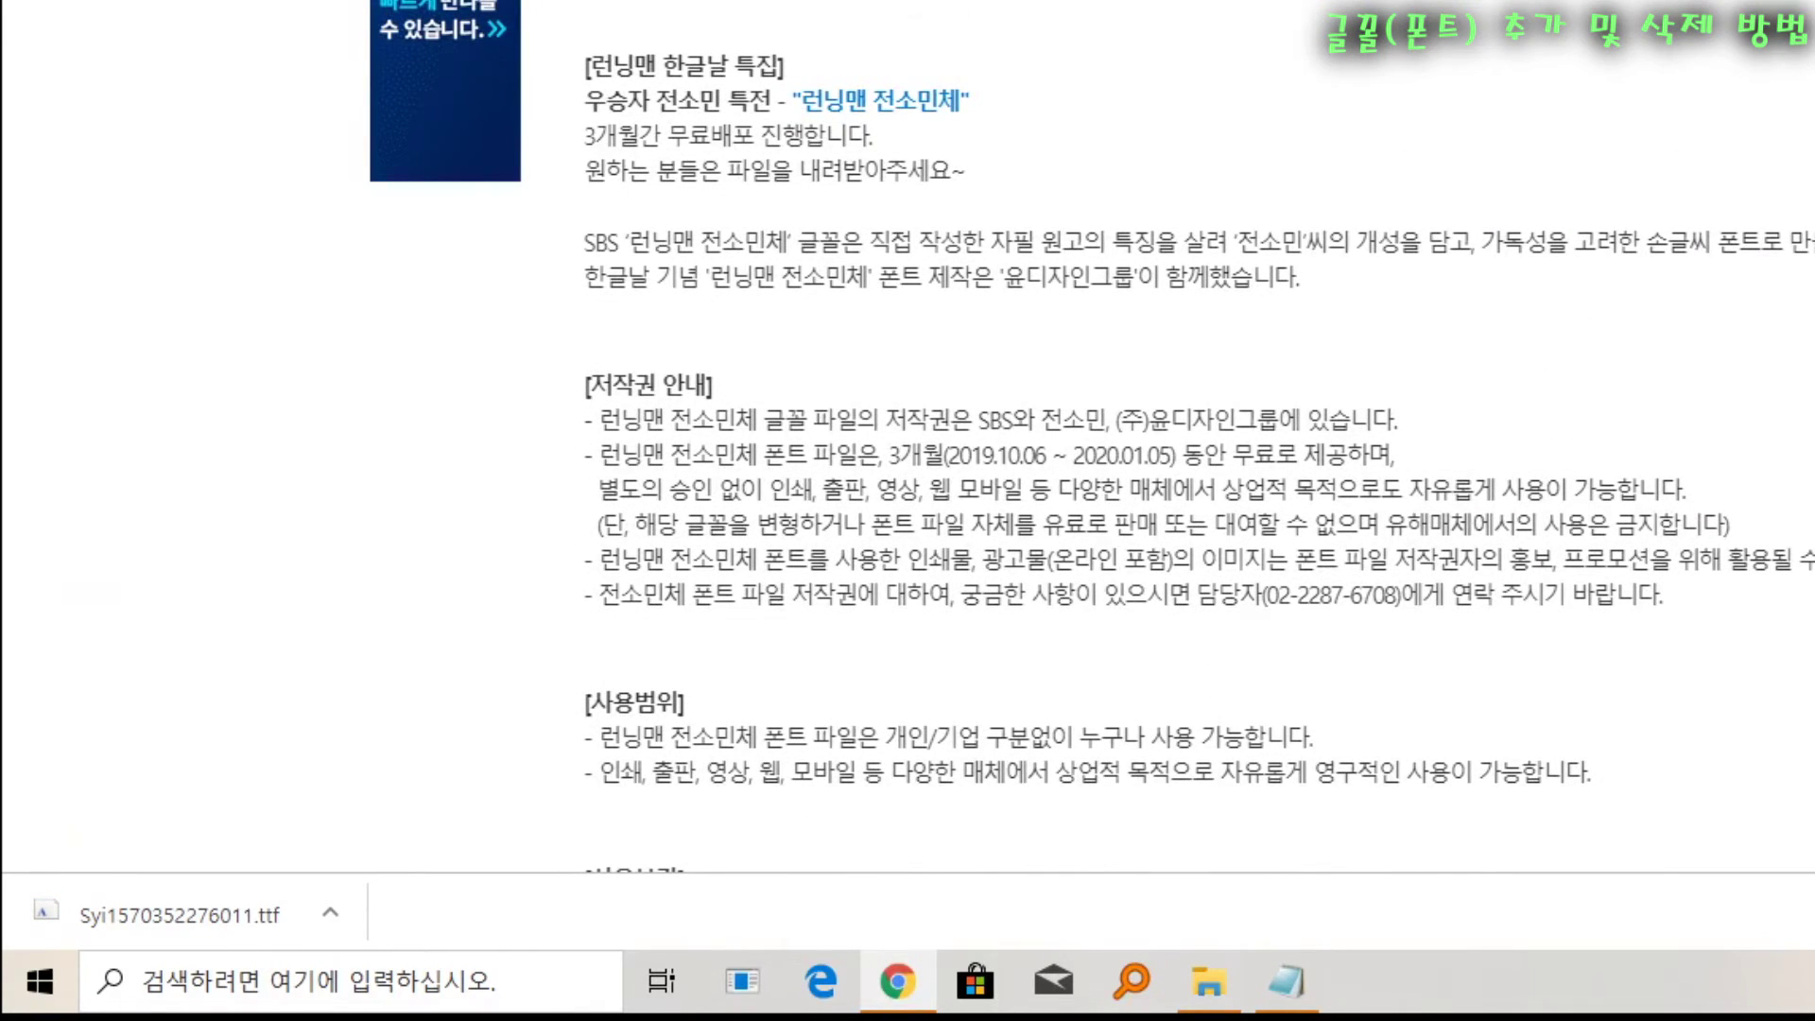
# Step: Return to the desktop and copy Syi1570352276011.ttf from the Downloads folder in File Explorer
pyautogui.press('super+d')
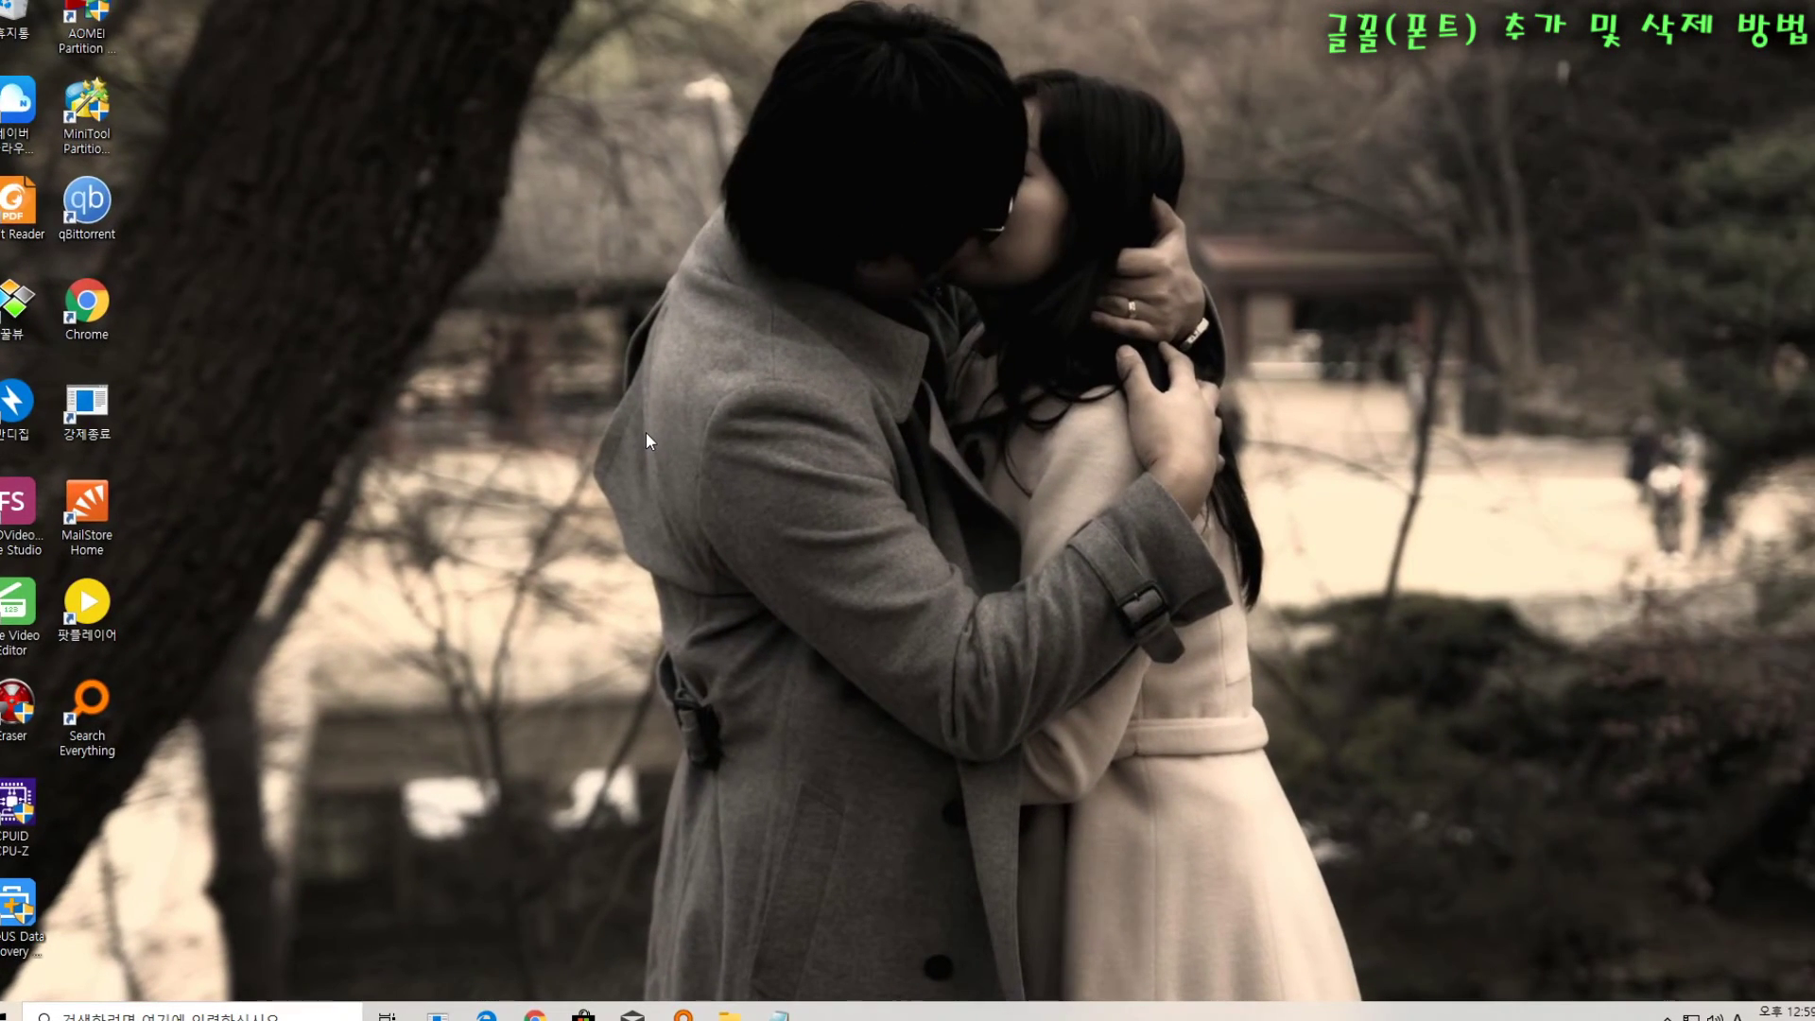
pyautogui.press('super+e')
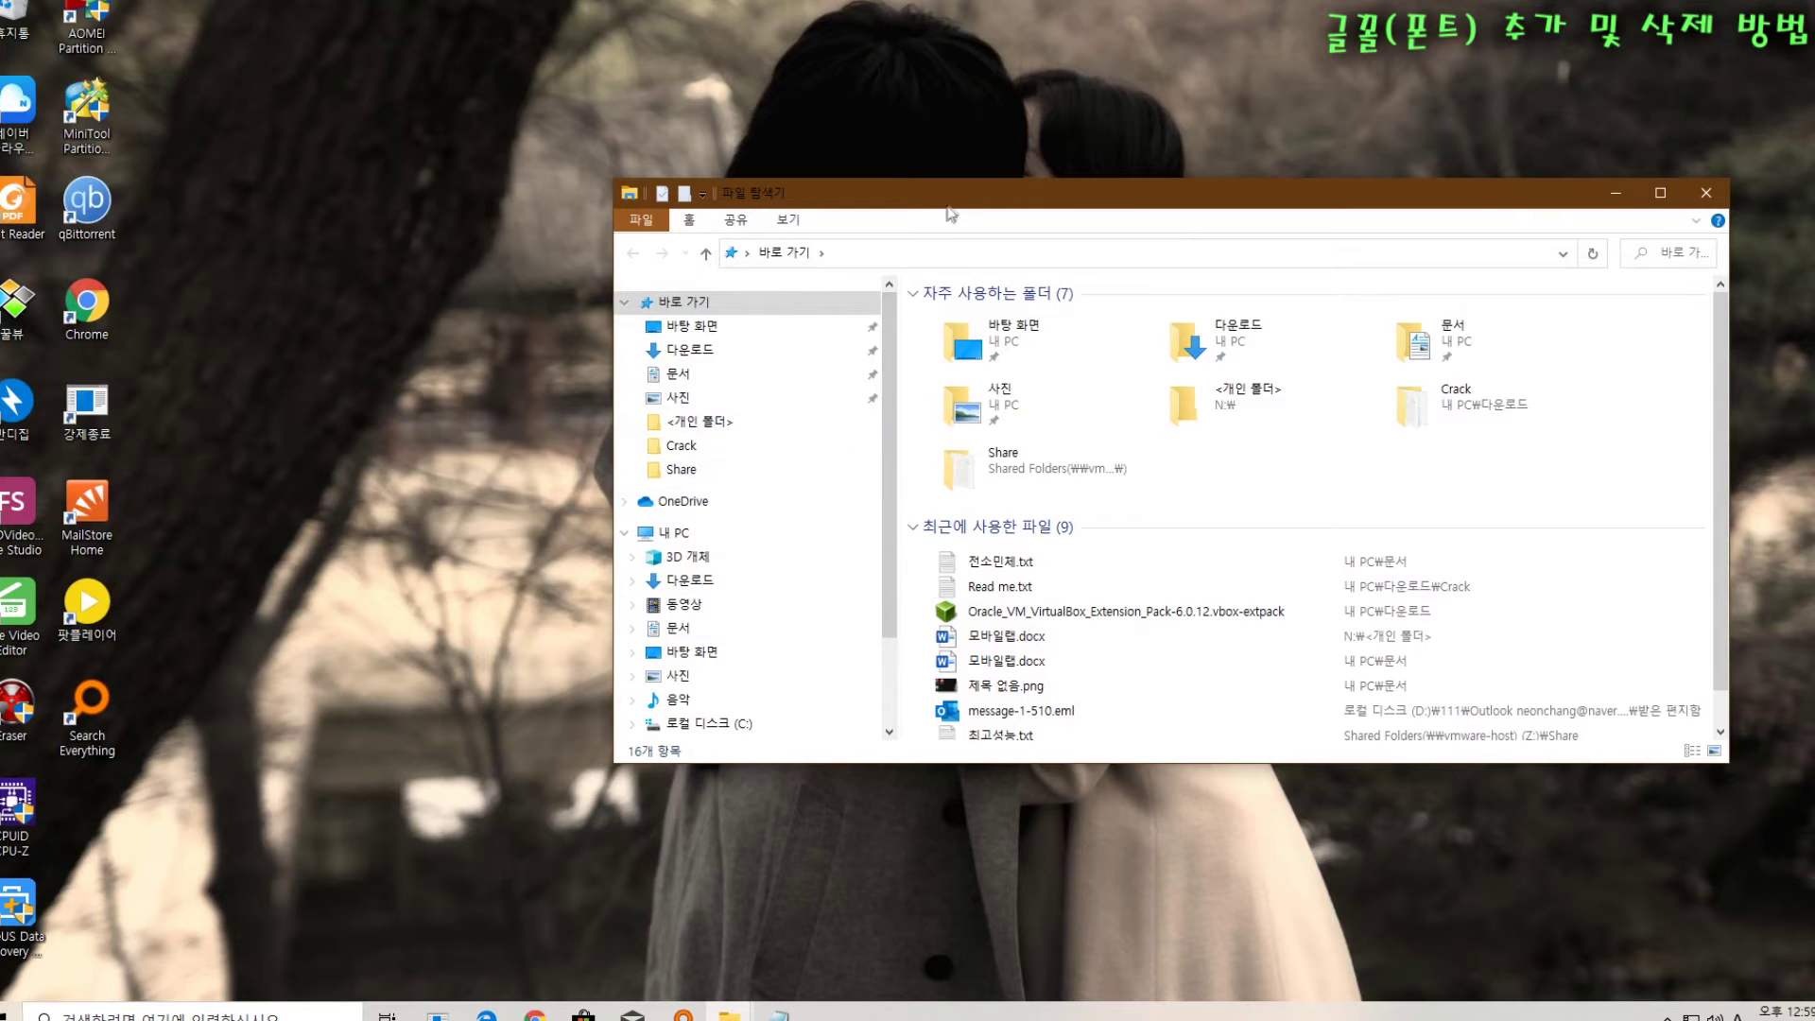
pyautogui.moveTo(950, 194); pyautogui.dragTo(863, 161)
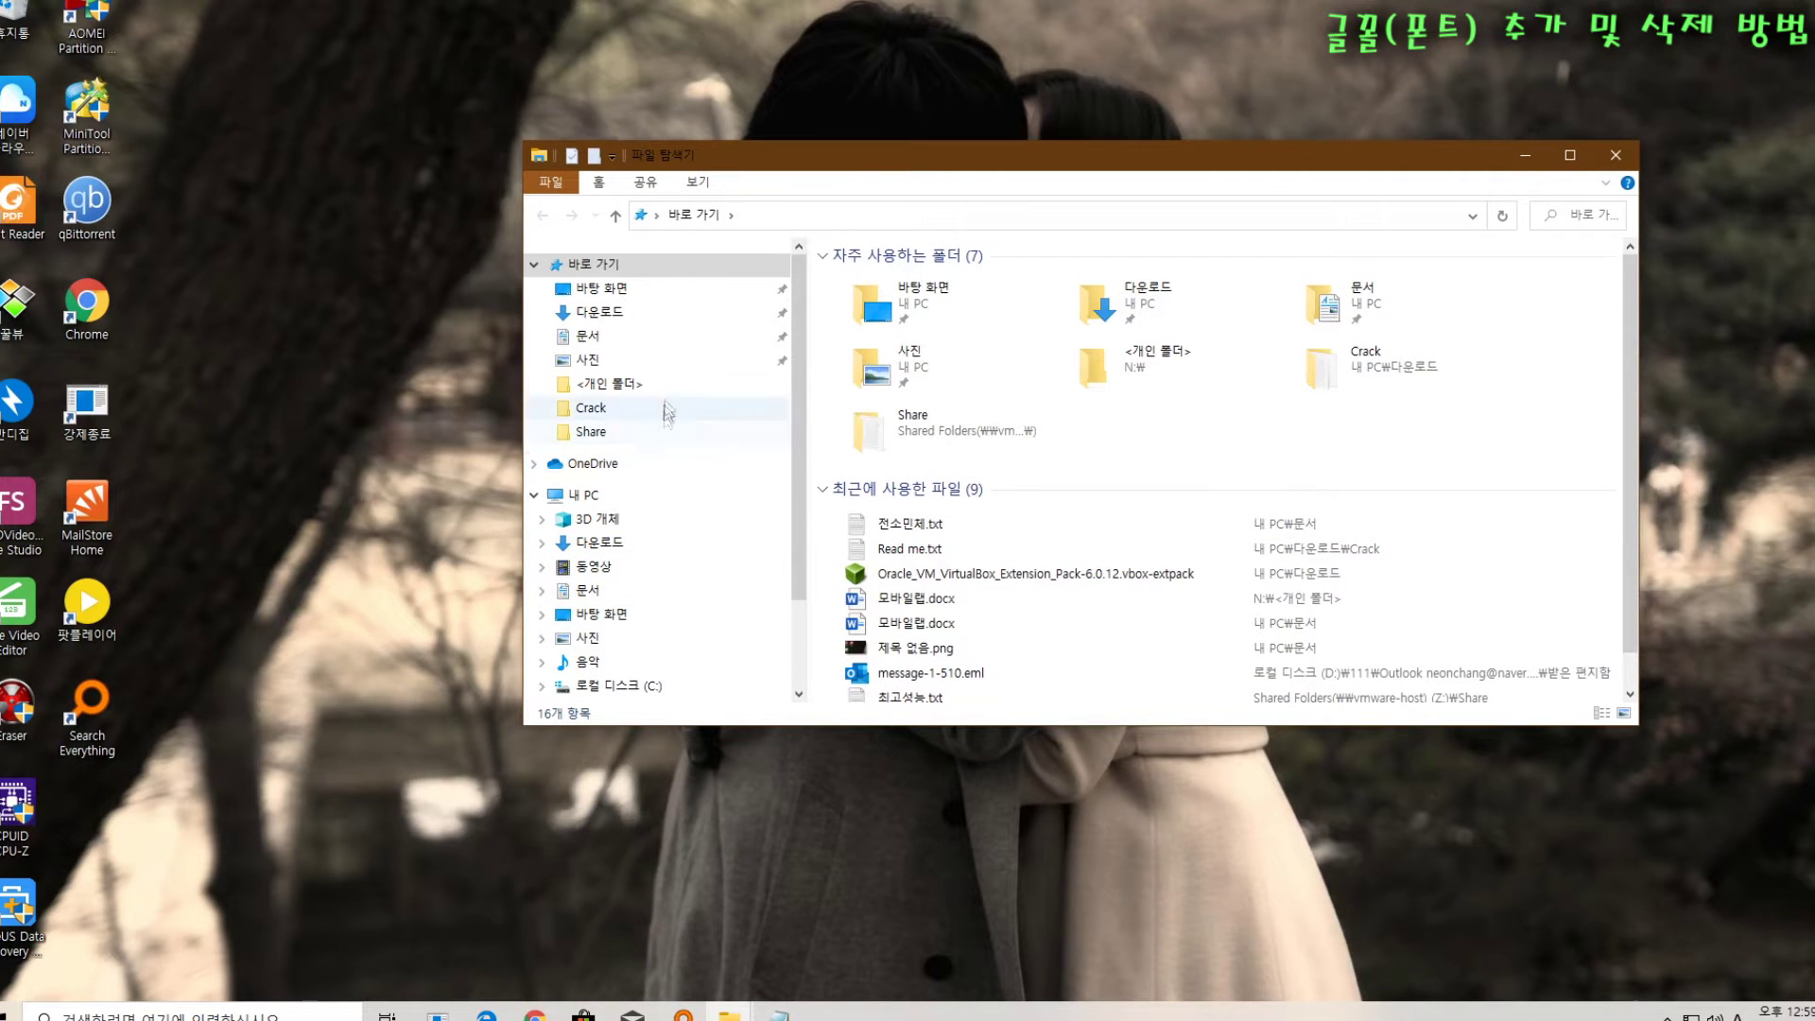
pyautogui.click(638, 317)
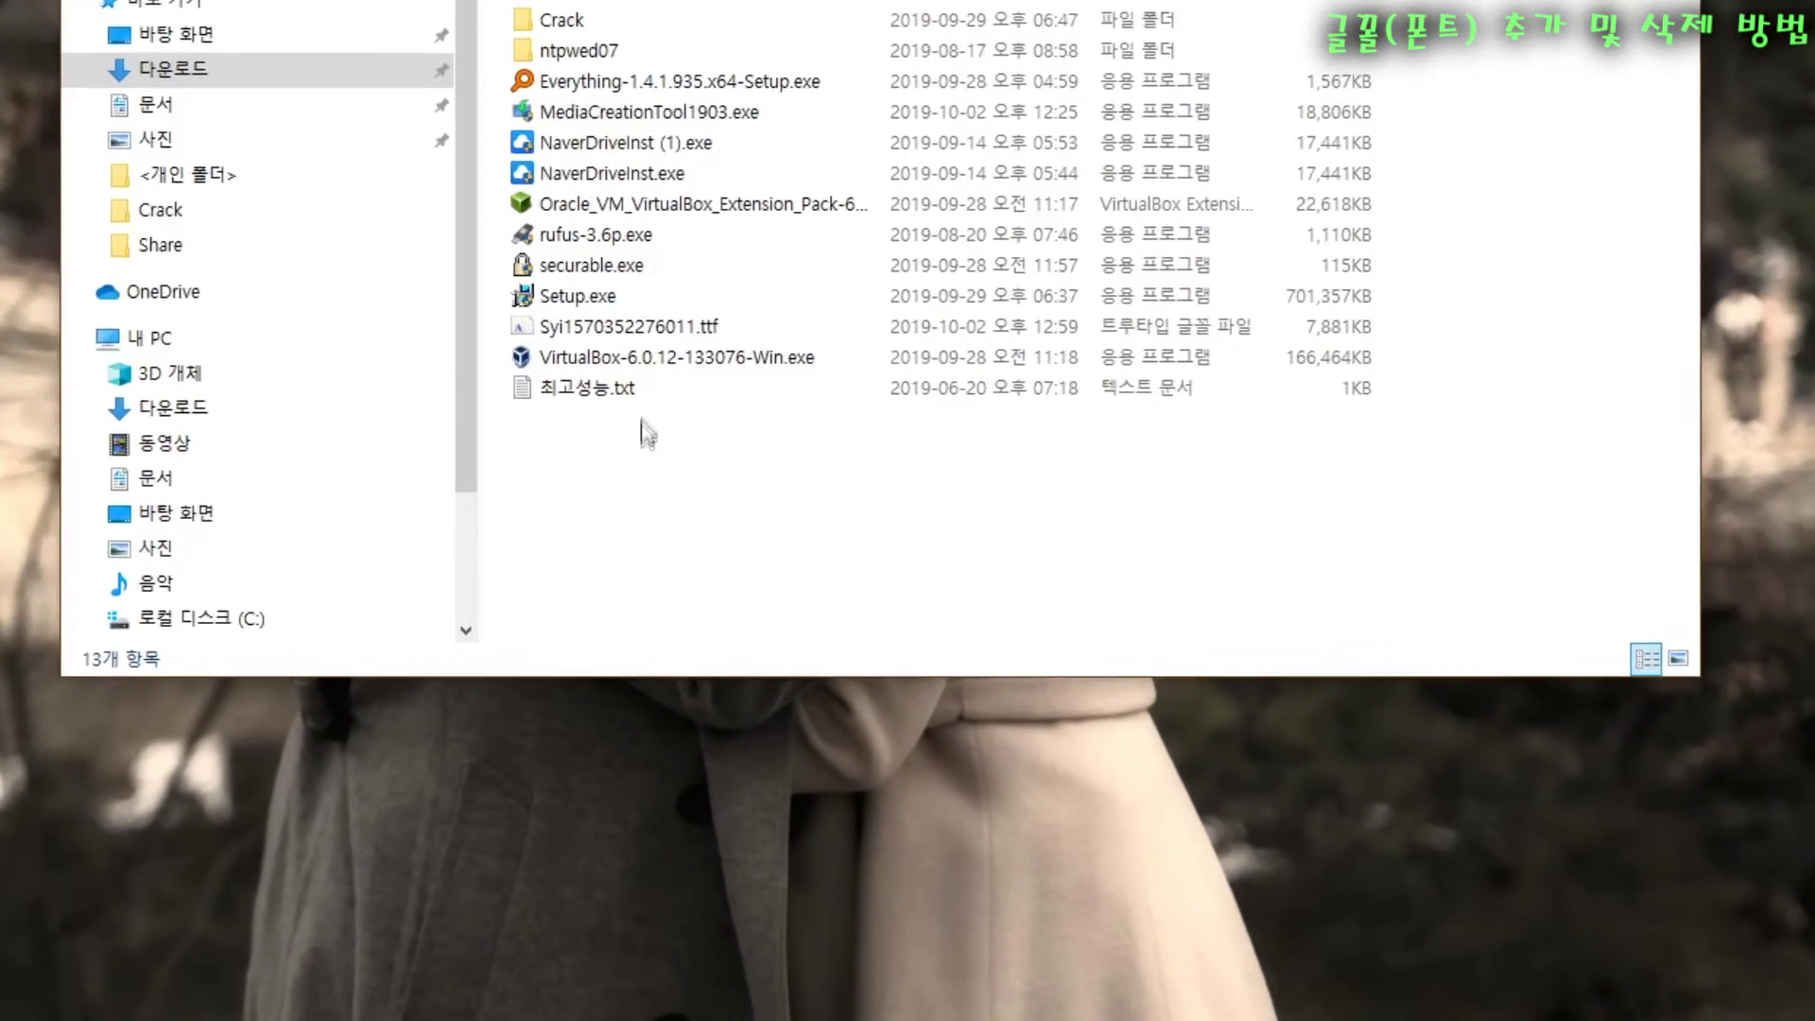
pyautogui.click(613, 326)
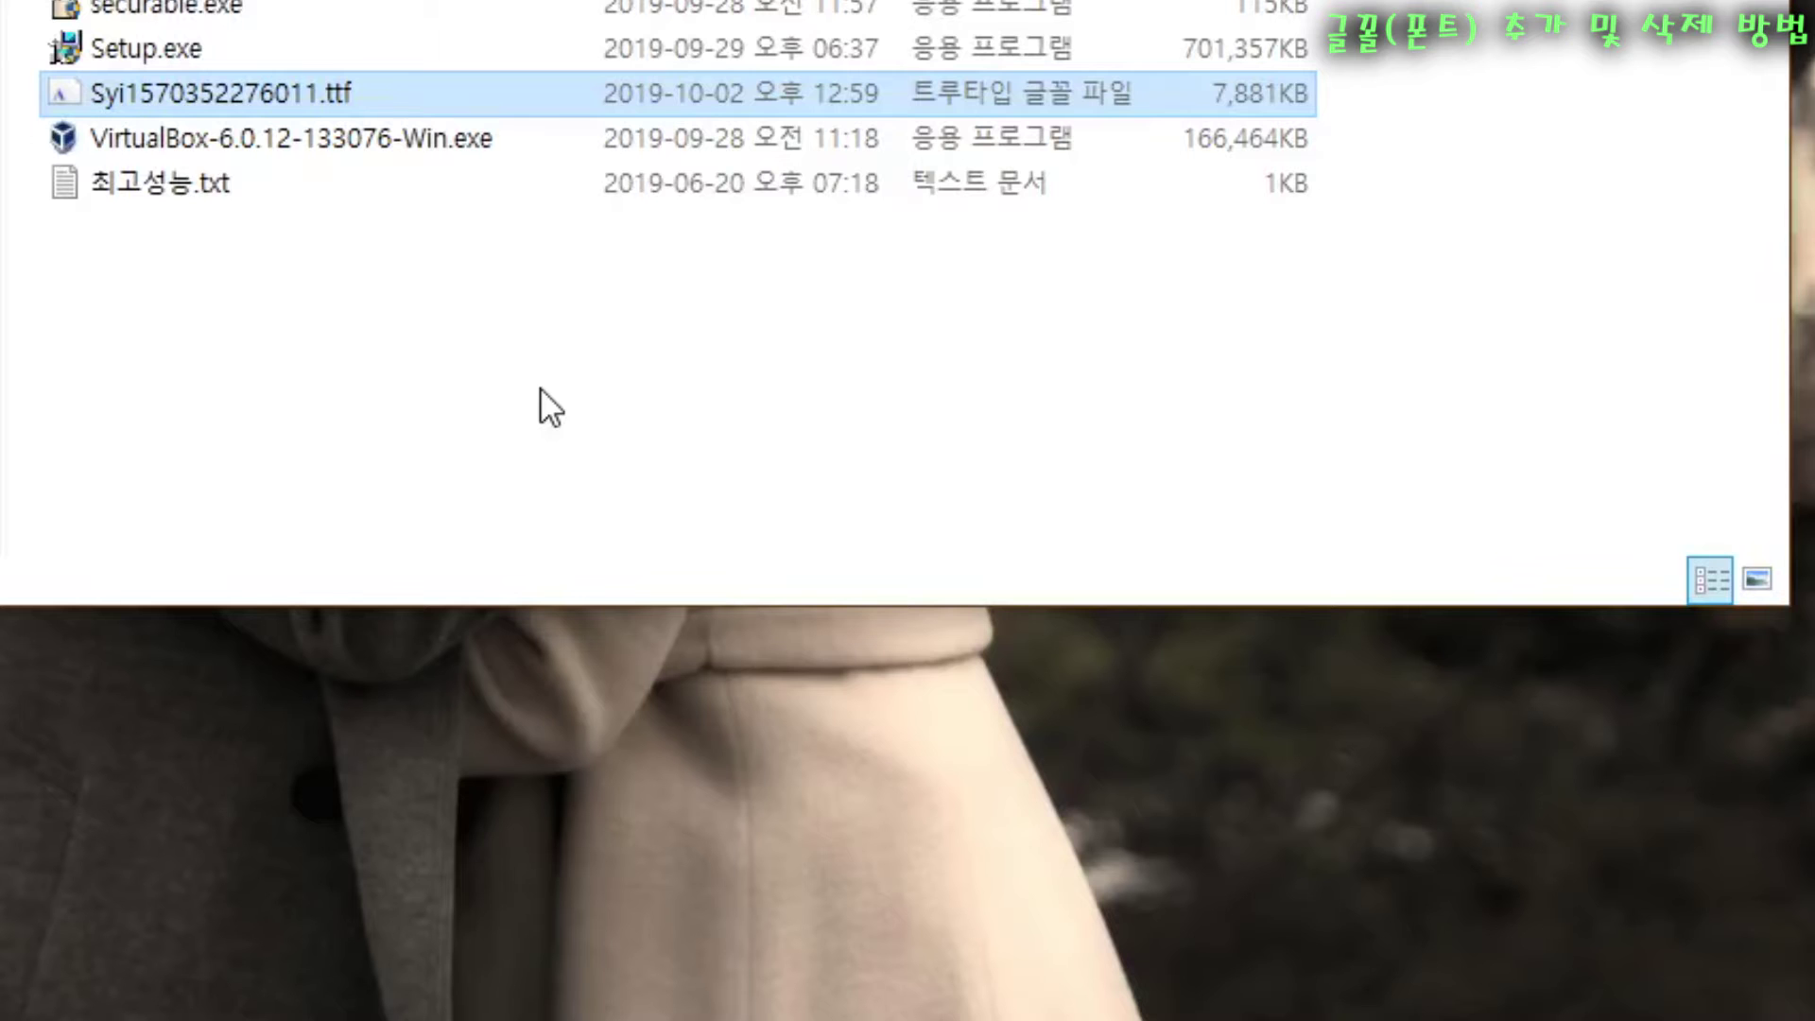
pyautogui.rightClick(236, 85)
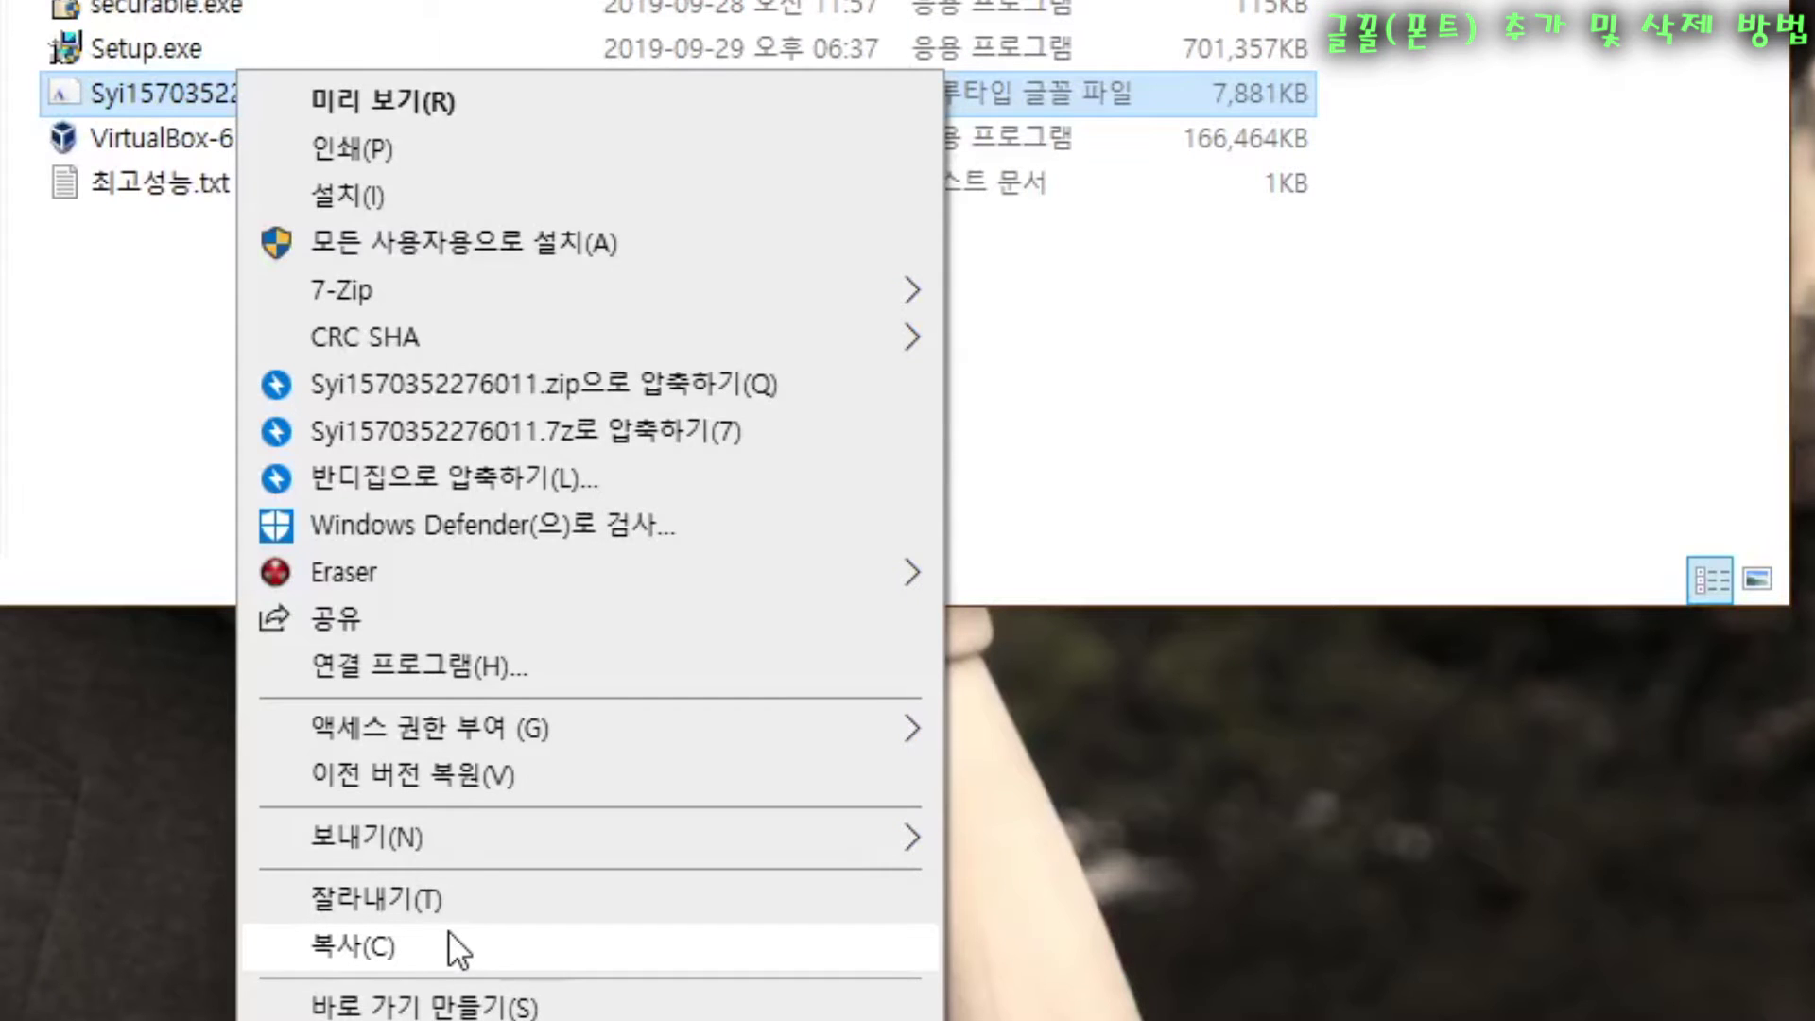
pyautogui.click(131, 357)
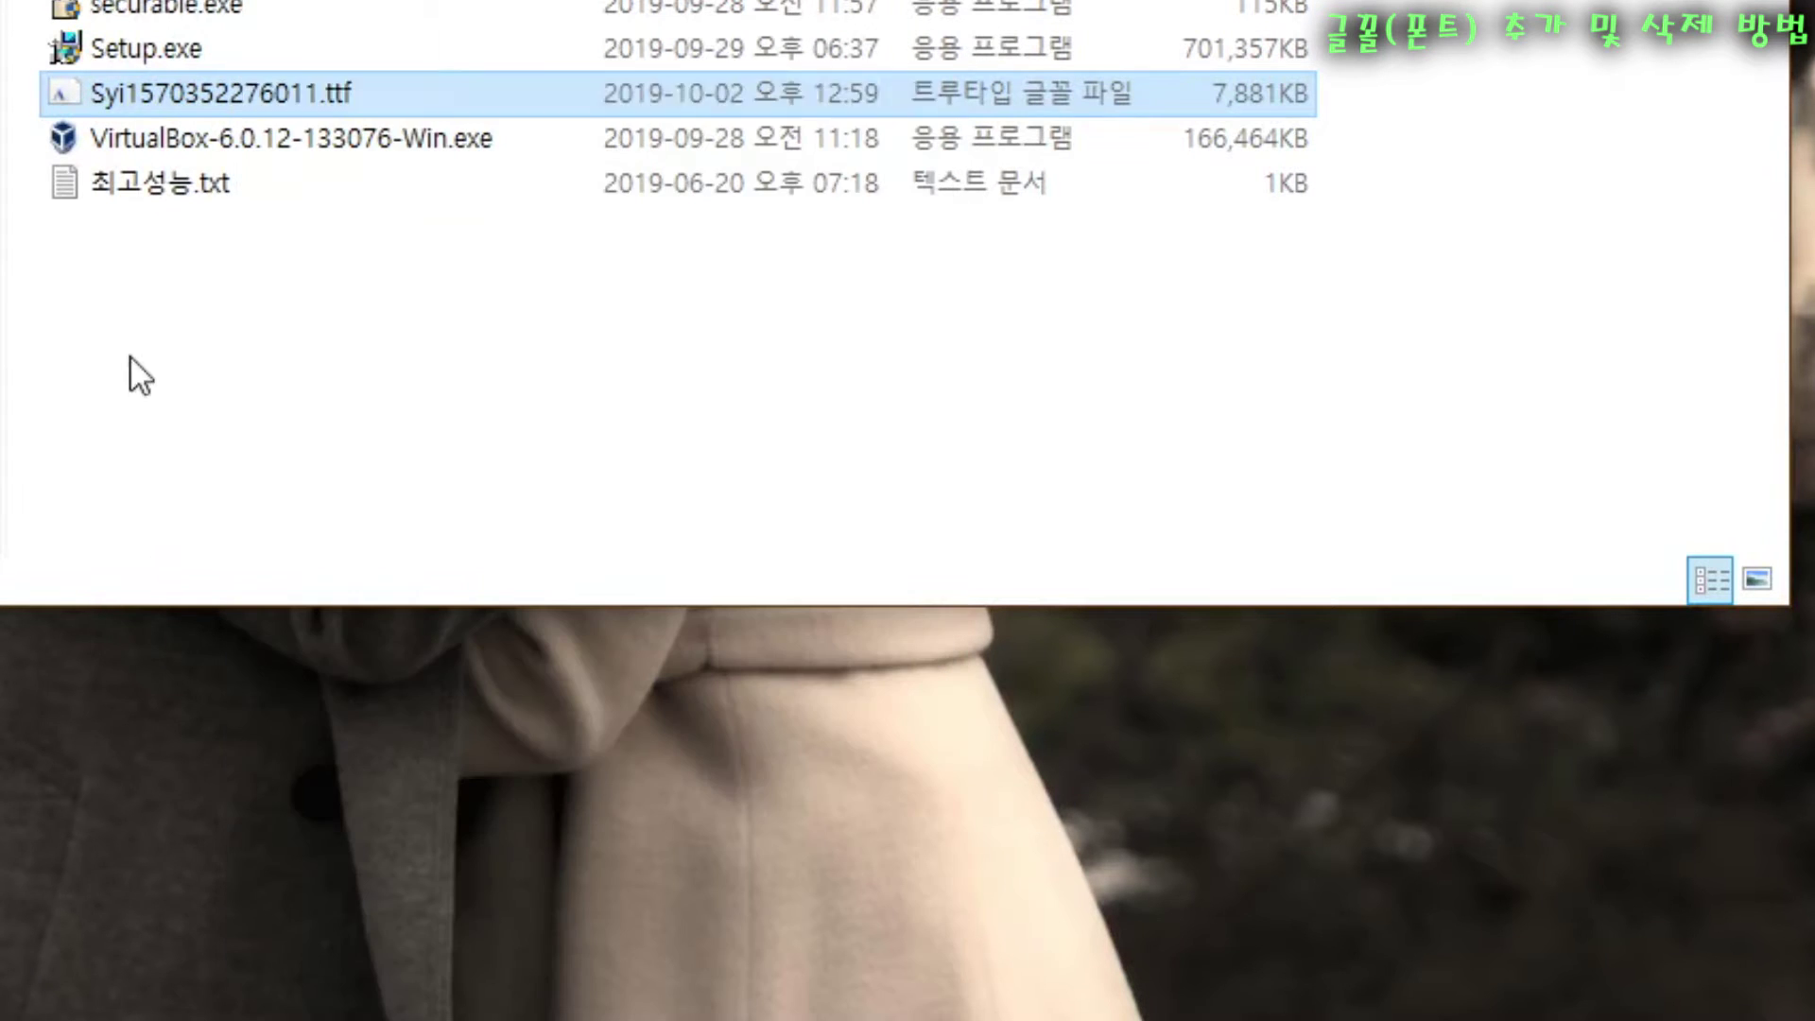
pyautogui.click(186, 79)
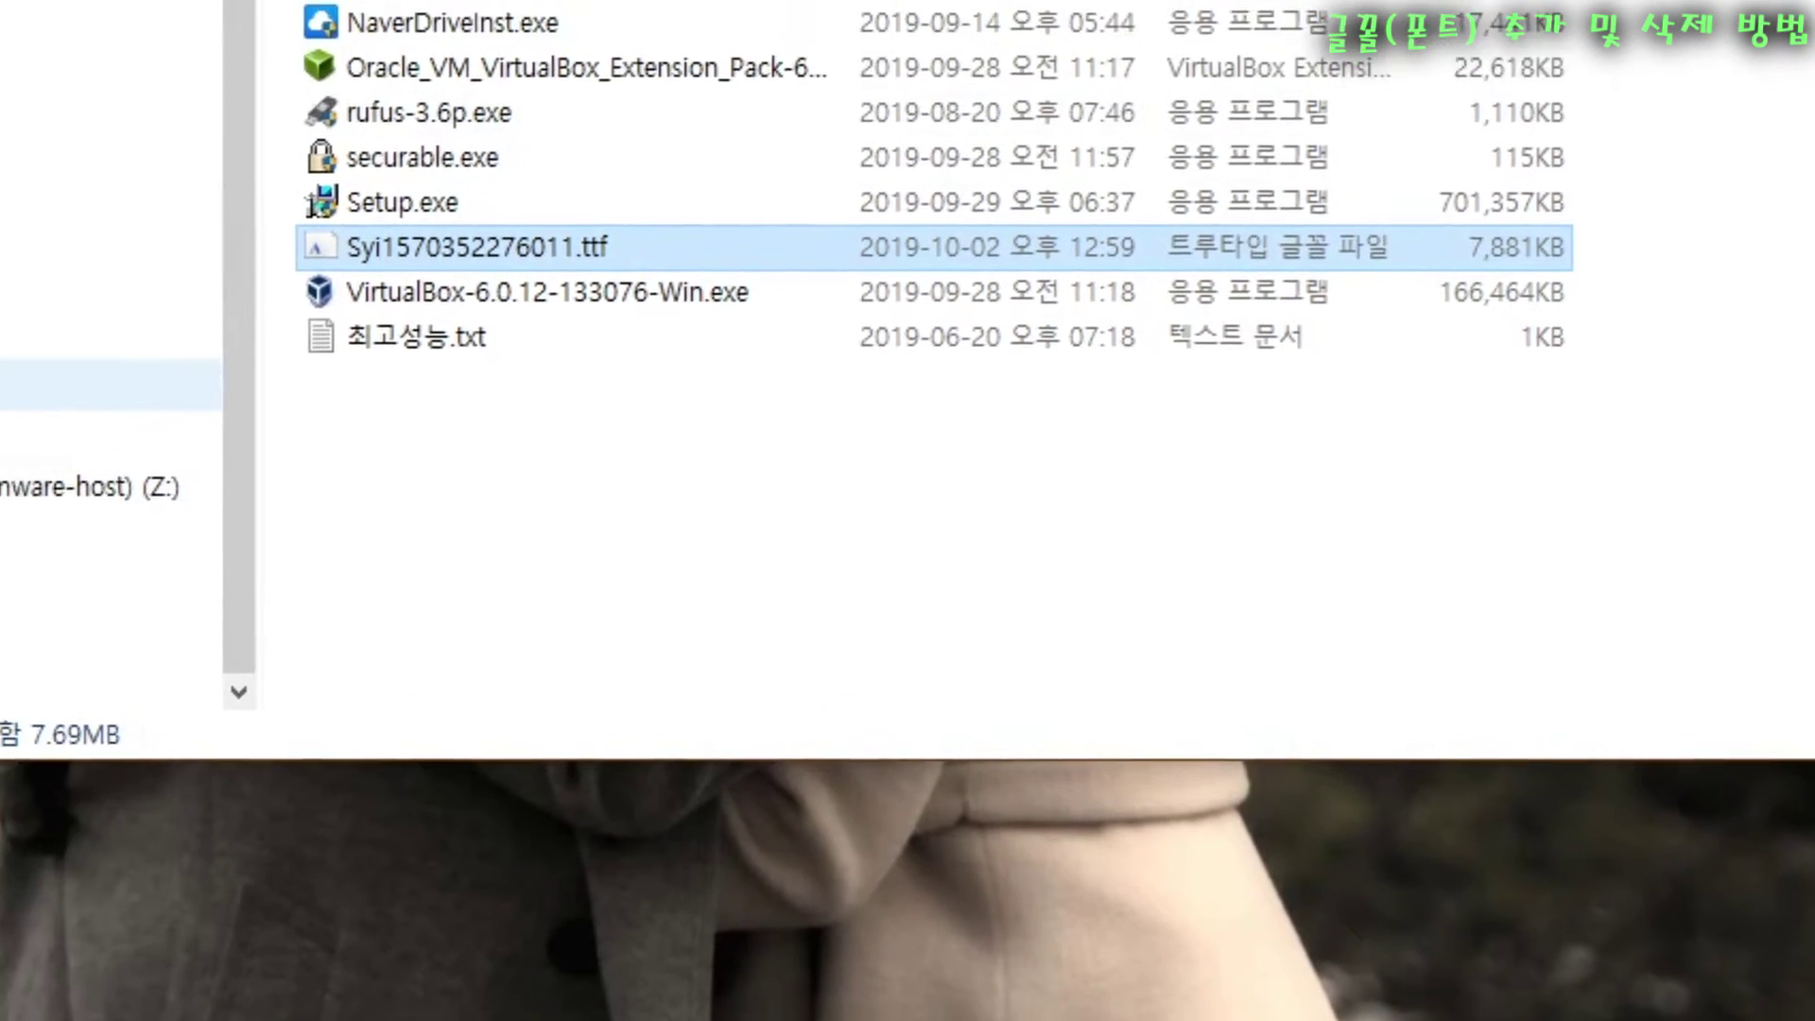
# Step: Go to the Fonts folder inside the Windows folder on drive C:
pyautogui.click(15, 384)
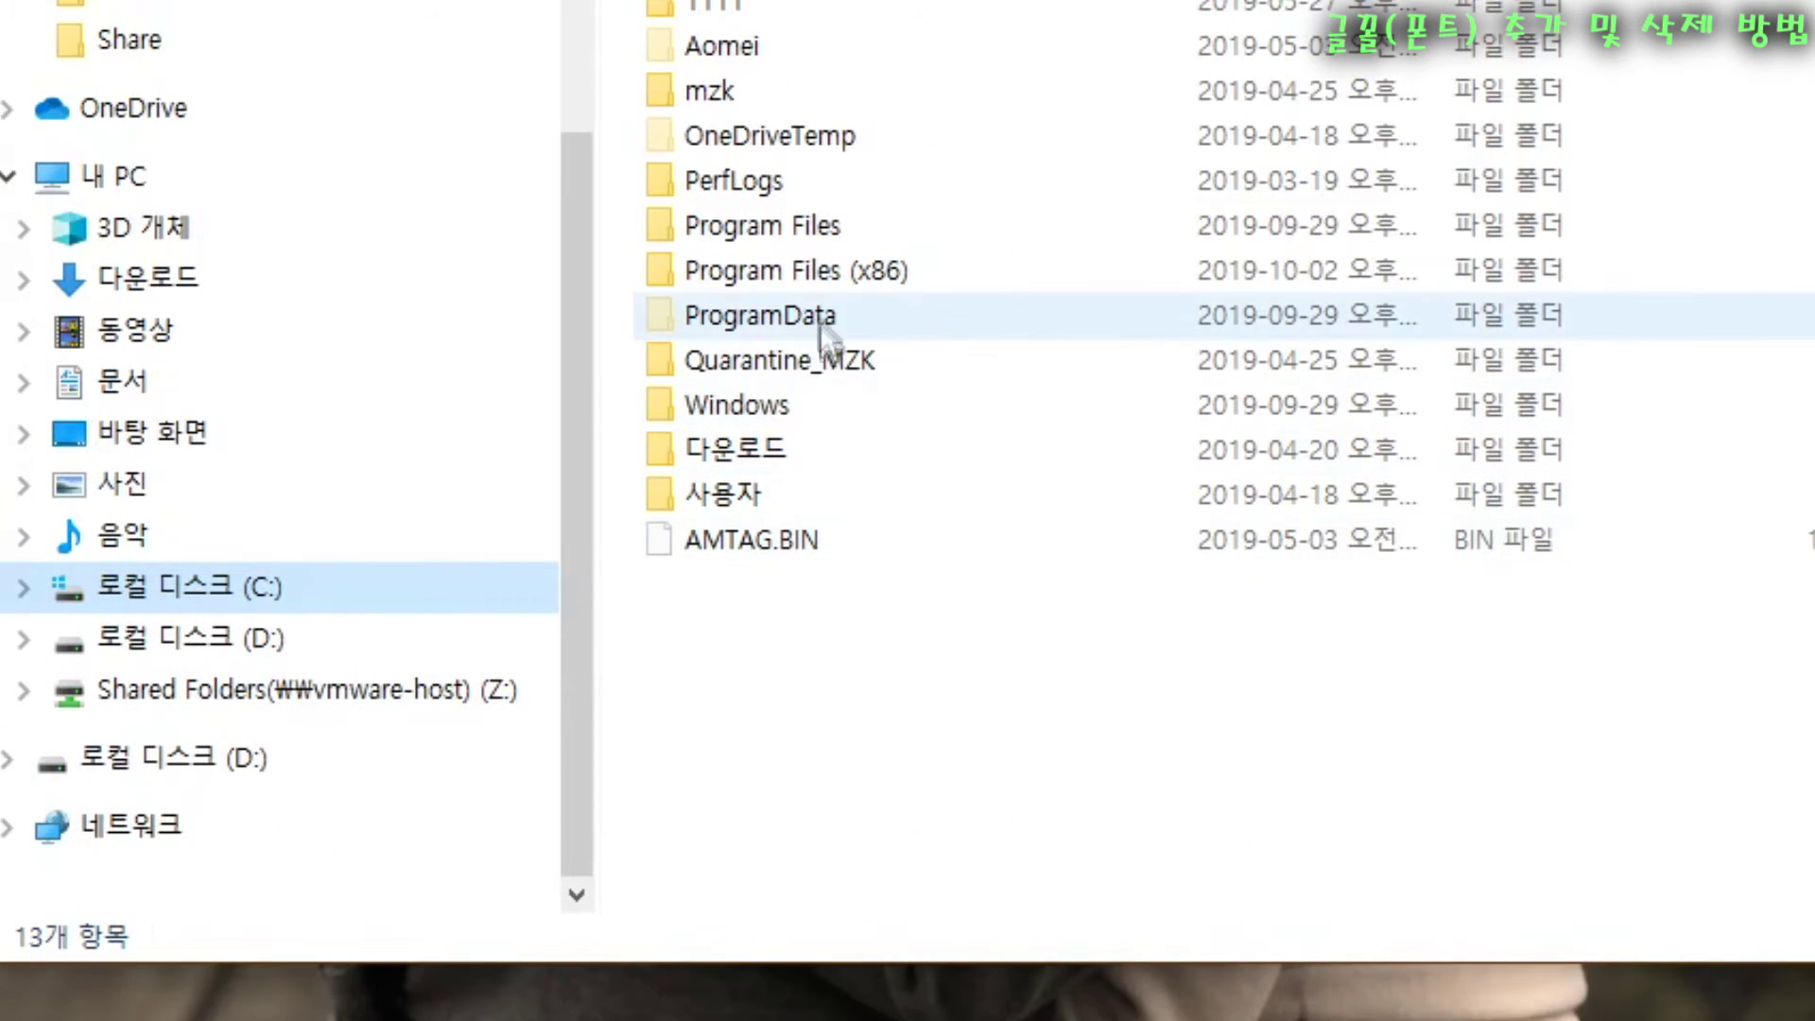
pyautogui.click(794, 399)
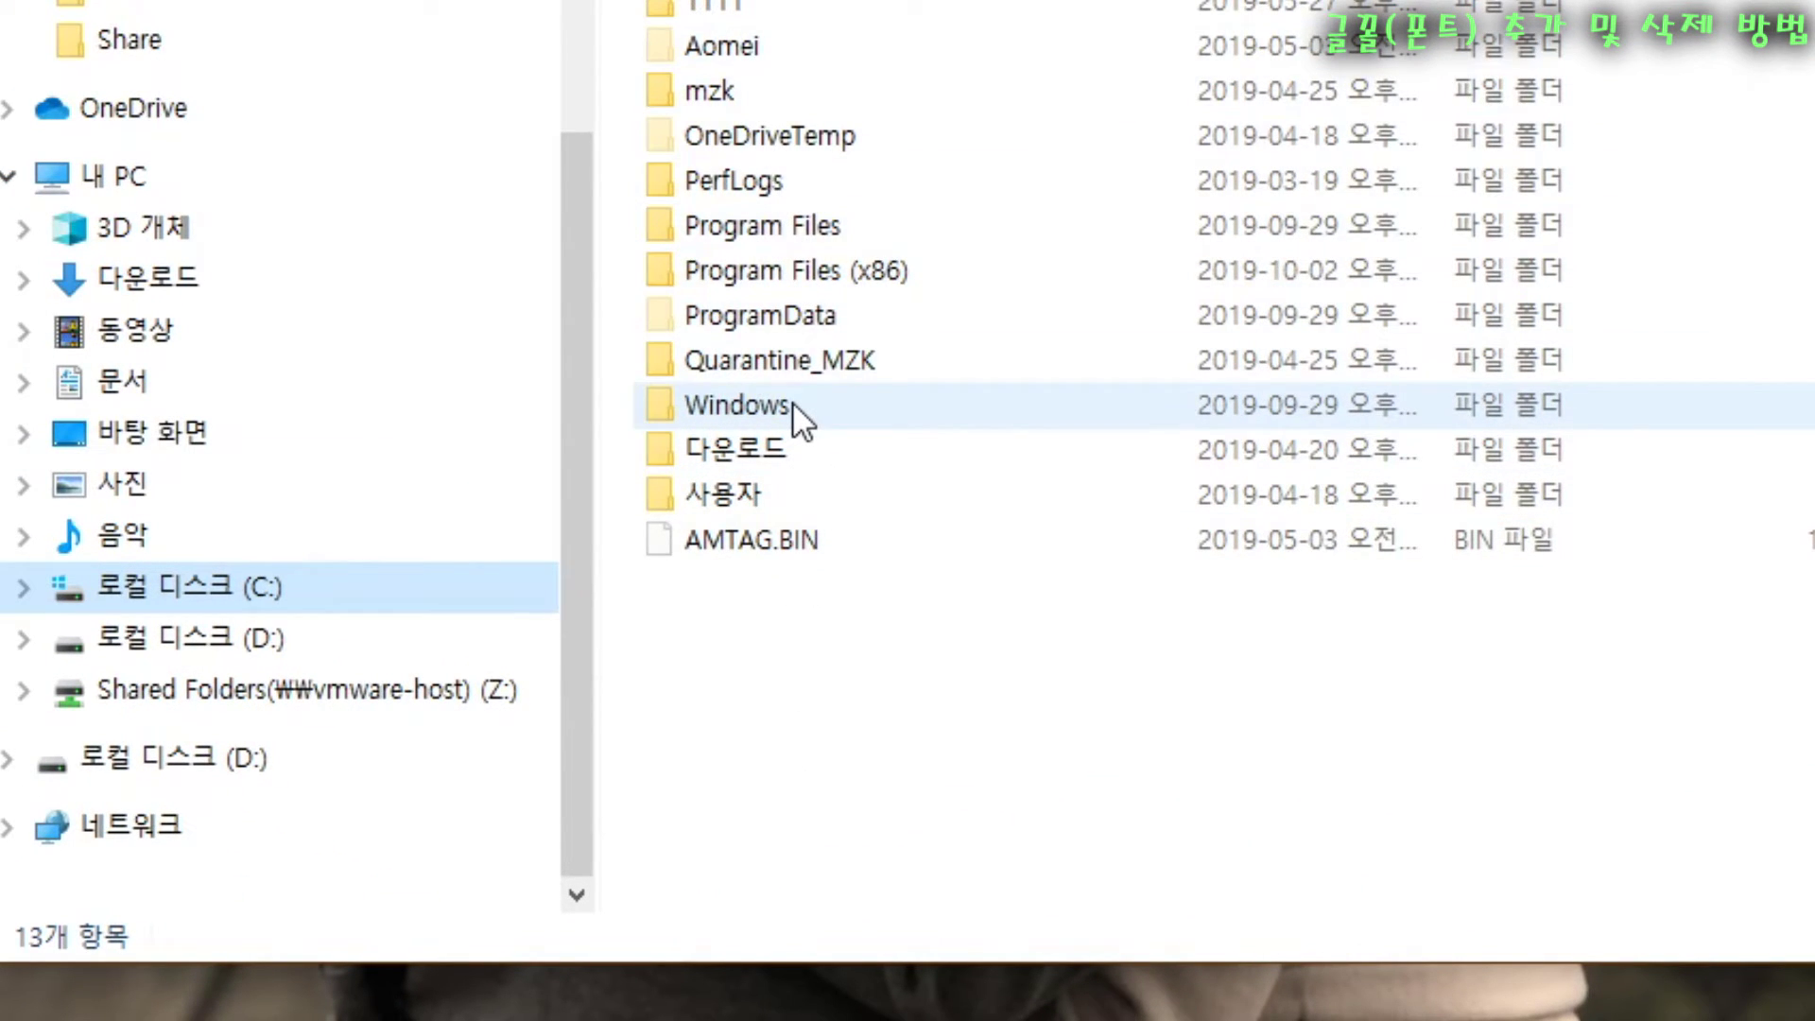
pyautogui.doubleClick(792, 400)
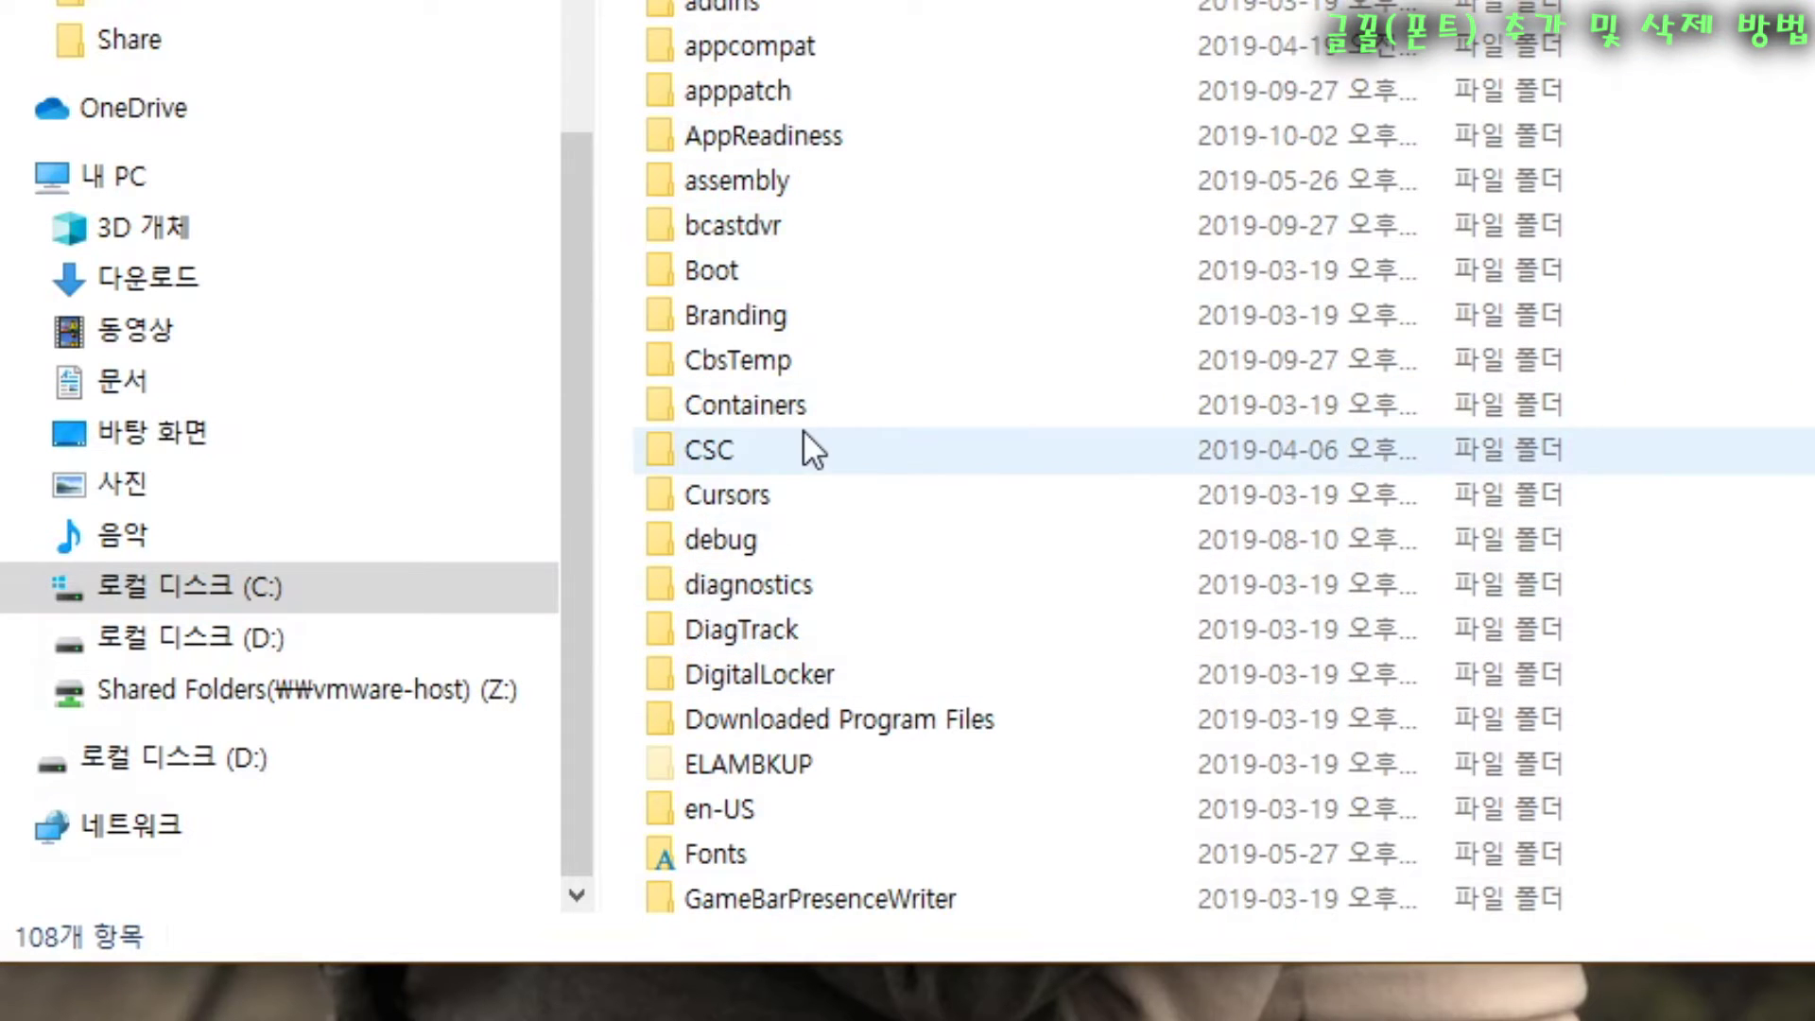
pyautogui.scroll(-1, 816, 673)
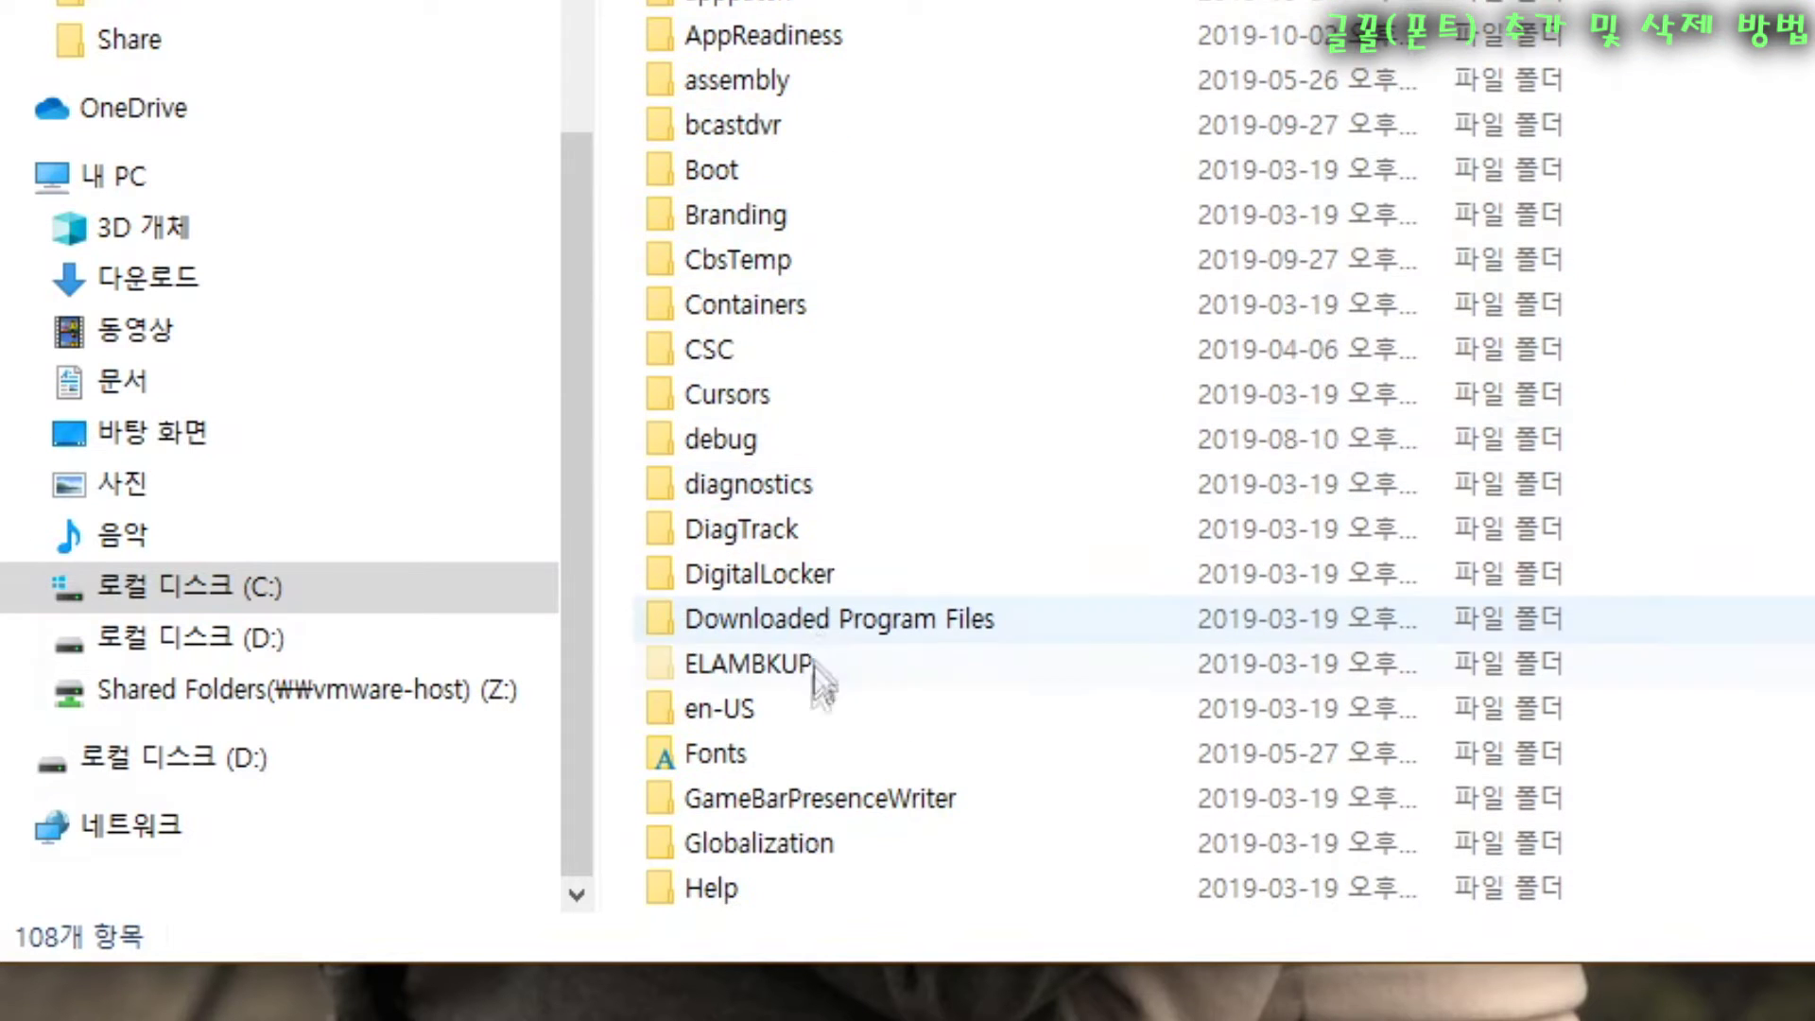
pyautogui.doubleClick(724, 760)
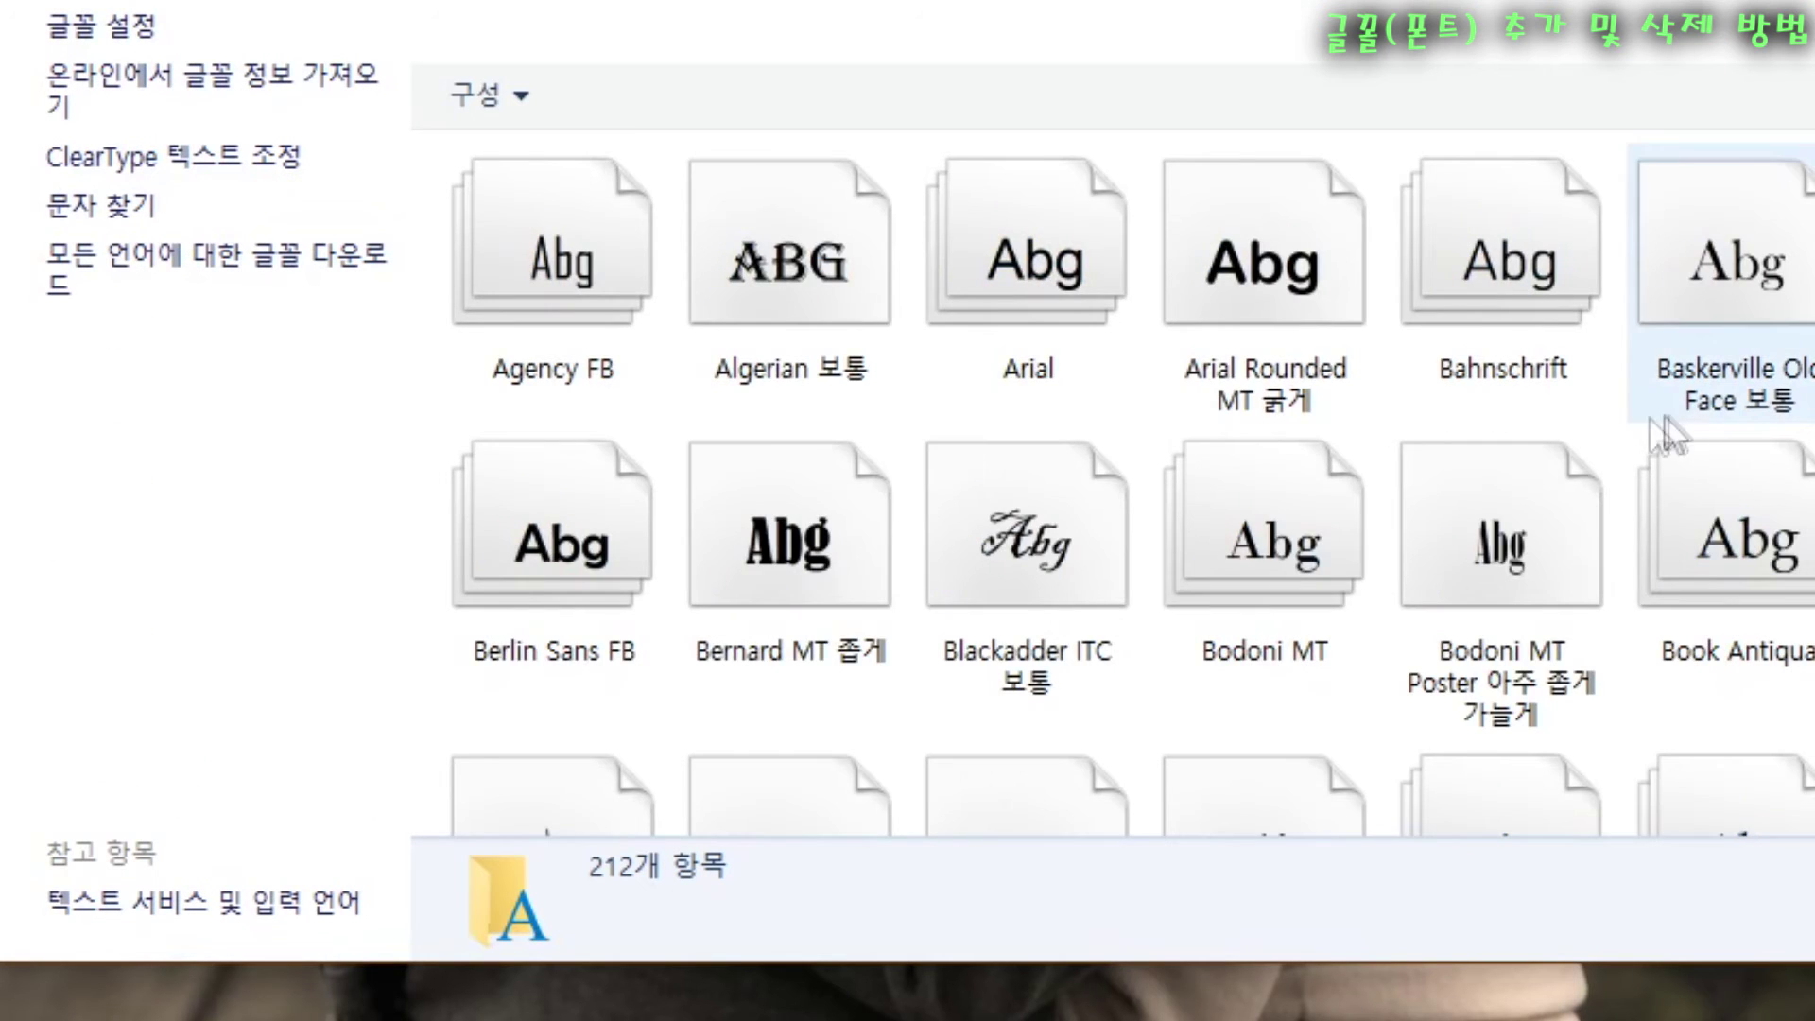
# Step: Paste the copied font file into the Fonts folder to install it, select 런닝맨 전소민체 보통, and close the window
pyautogui.scroll(-15, 1675, 418)
pyautogui.scroll(-10, 1605, 464)
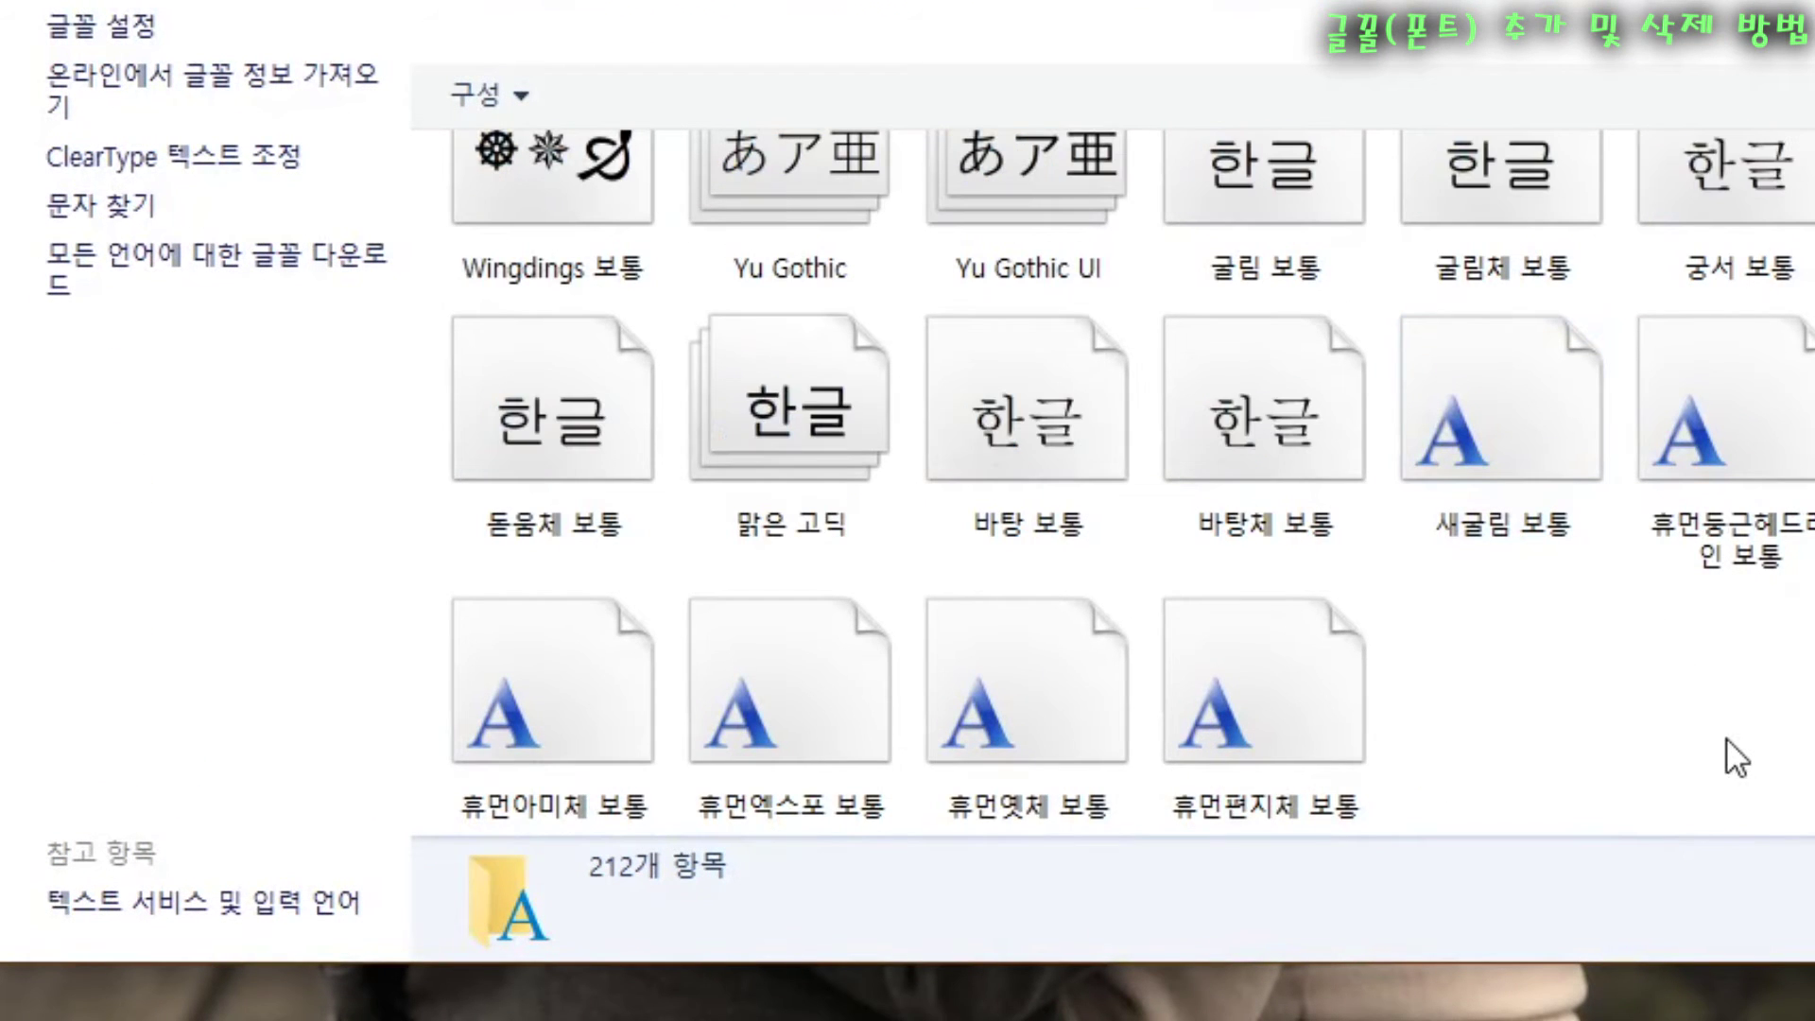
pyautogui.rightClick(1522, 696)
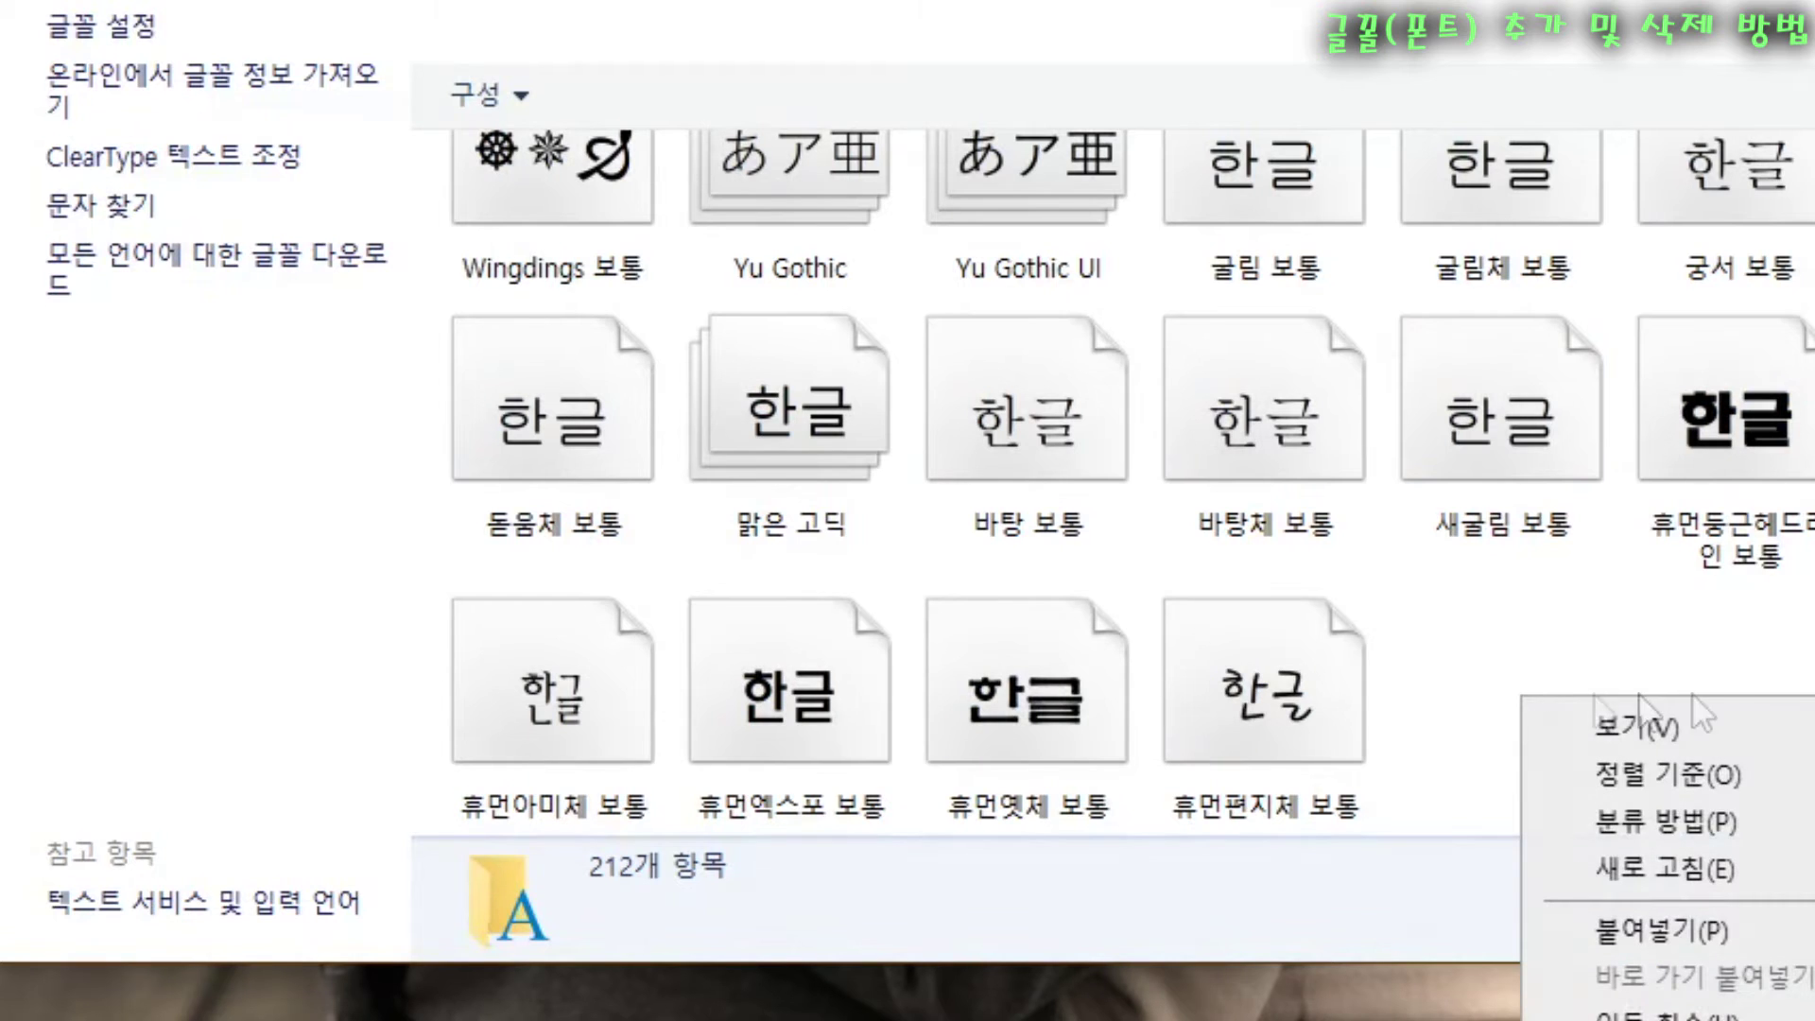
pyautogui.click(1812, 934)
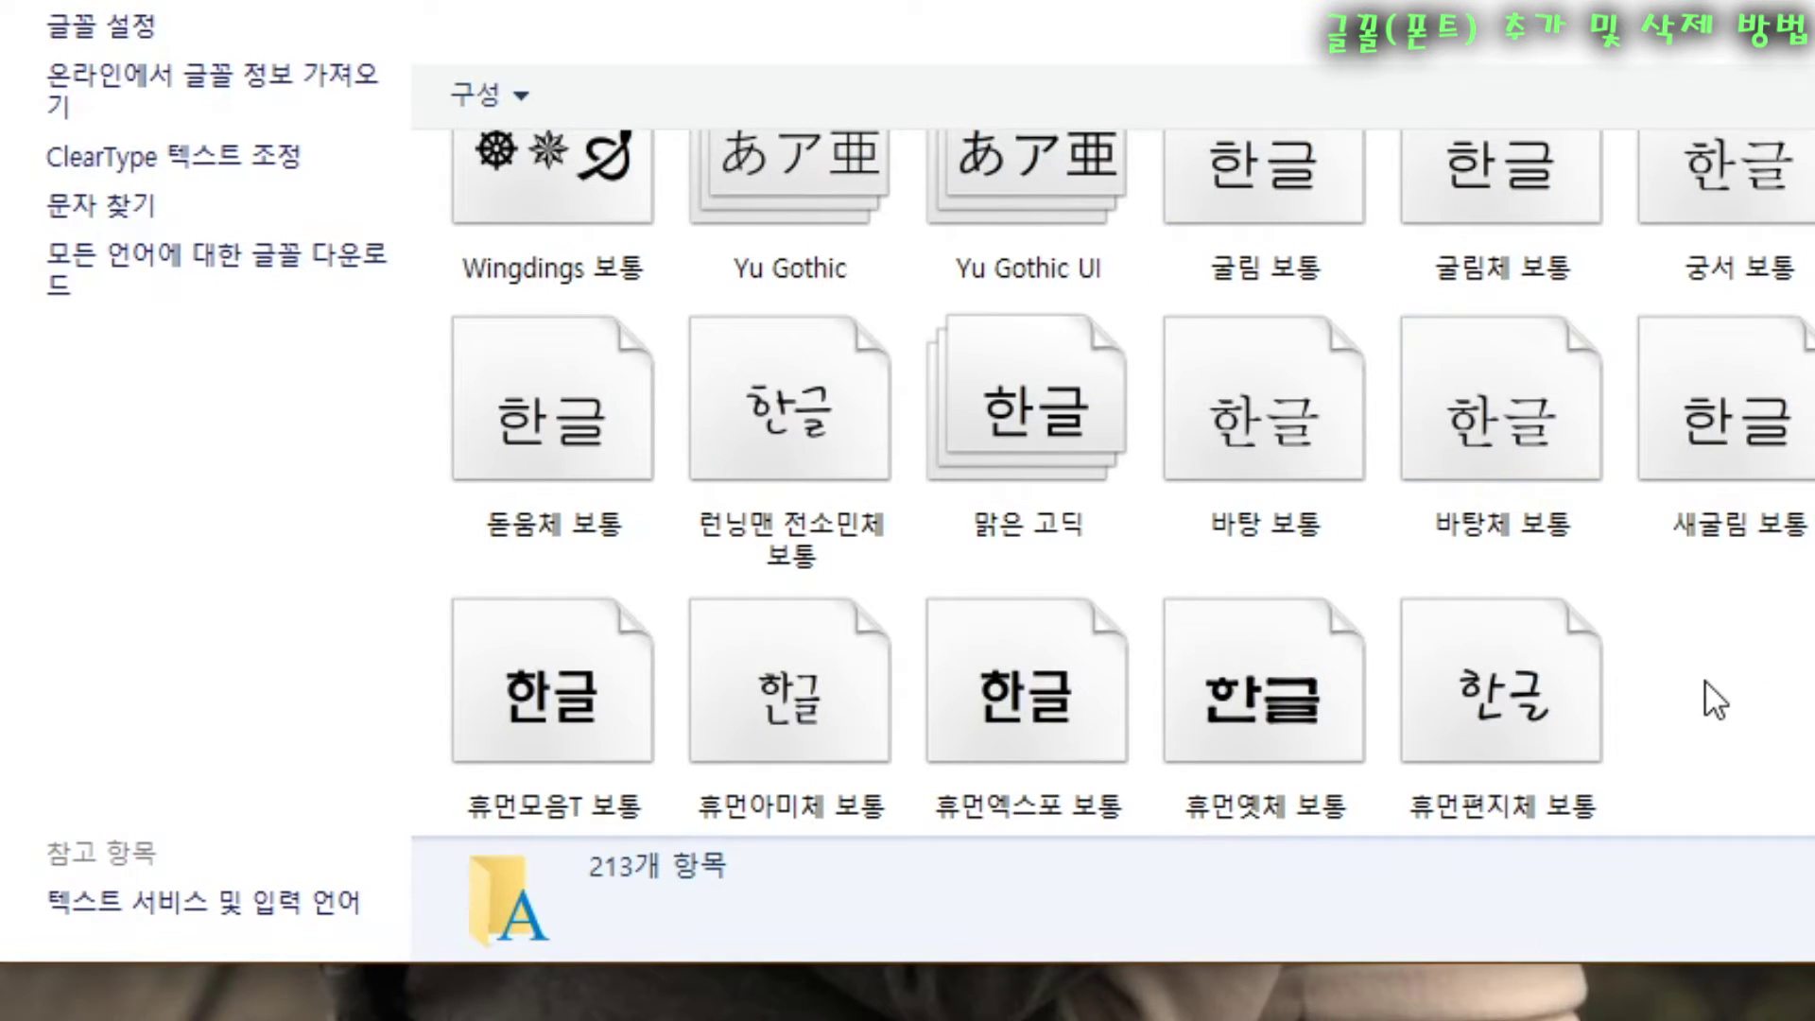
pyautogui.click(866, 414)
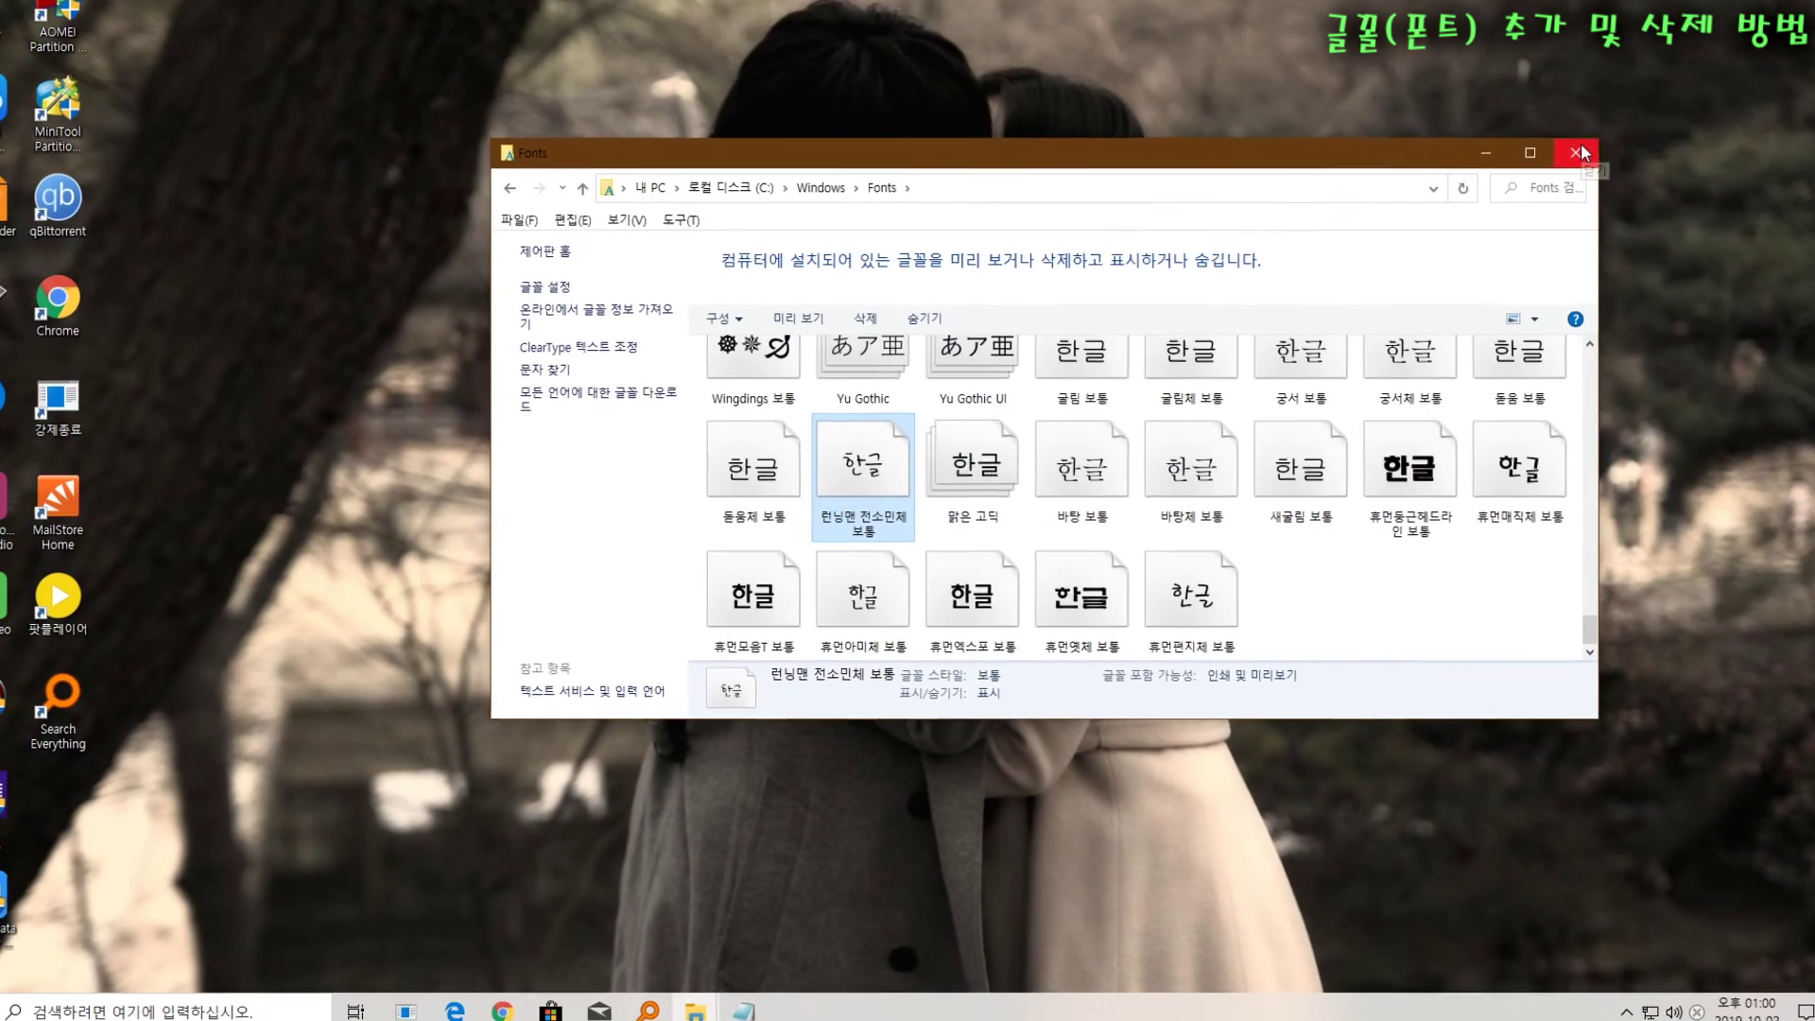
pyautogui.click(1586, 149)
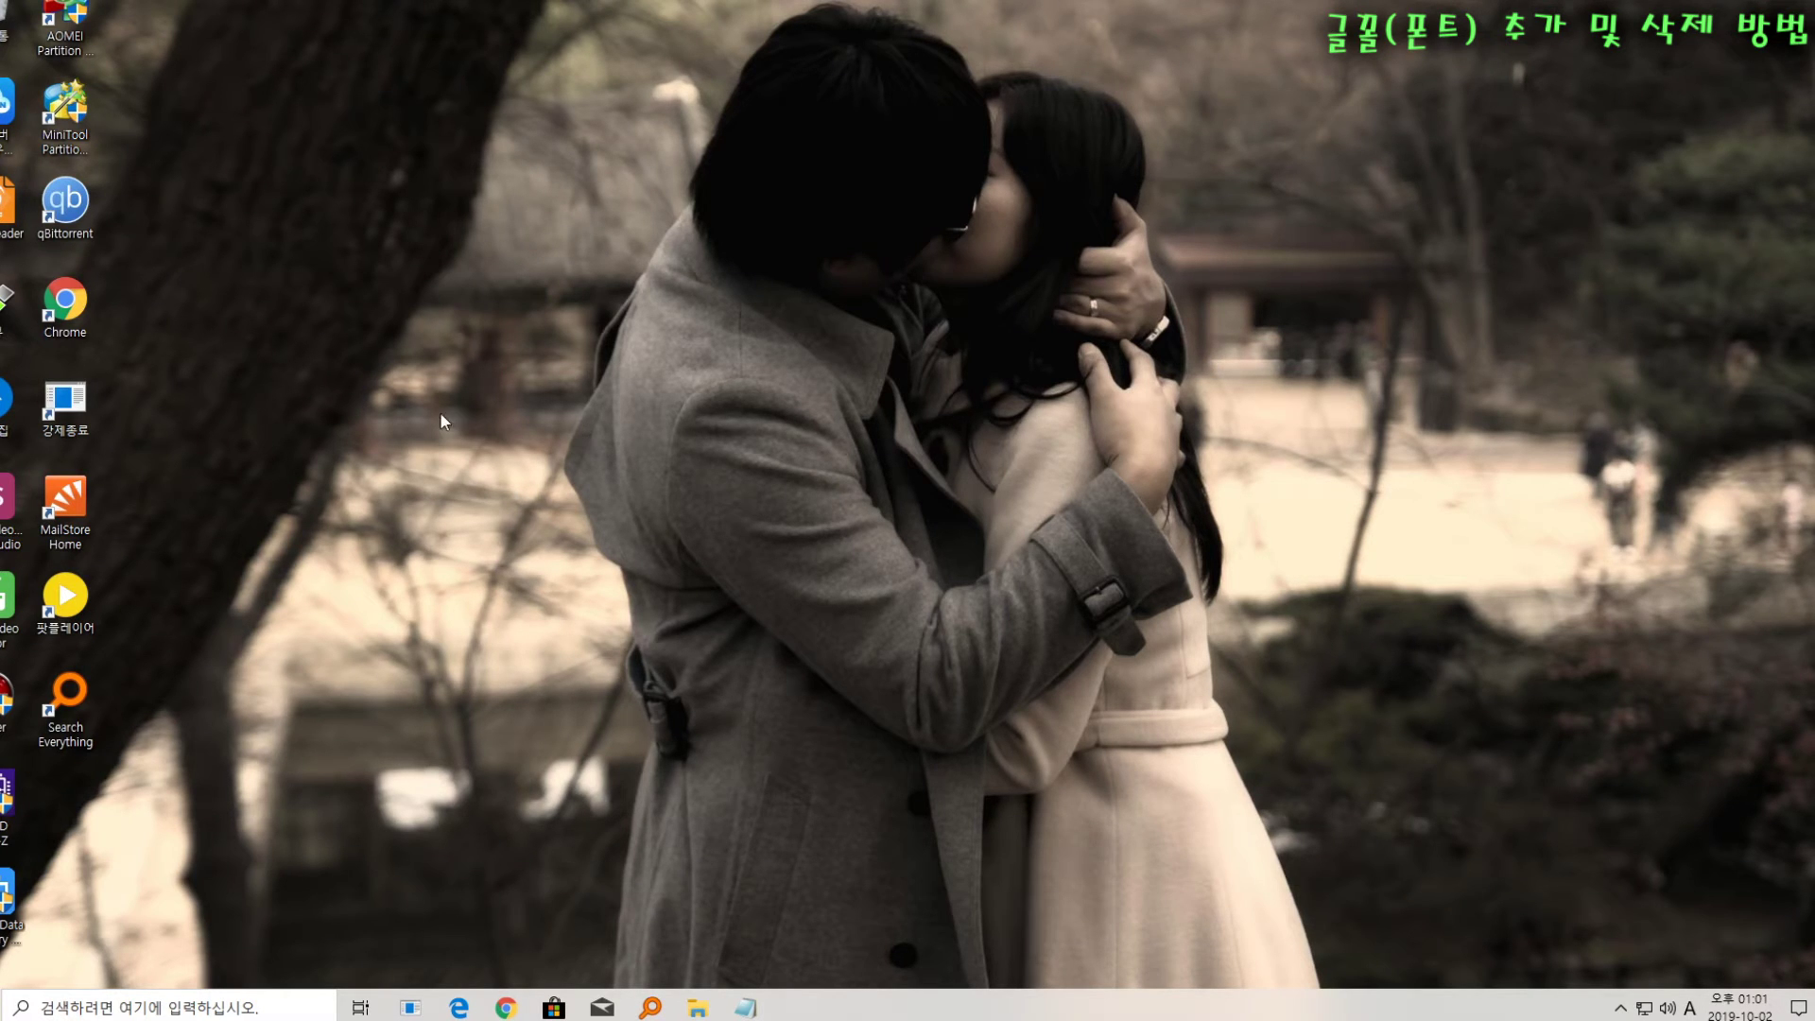
# Step: Search for word, launch Microsoft Word, and create a new blank document
pyautogui.press('super')
pyautogui.write('w')
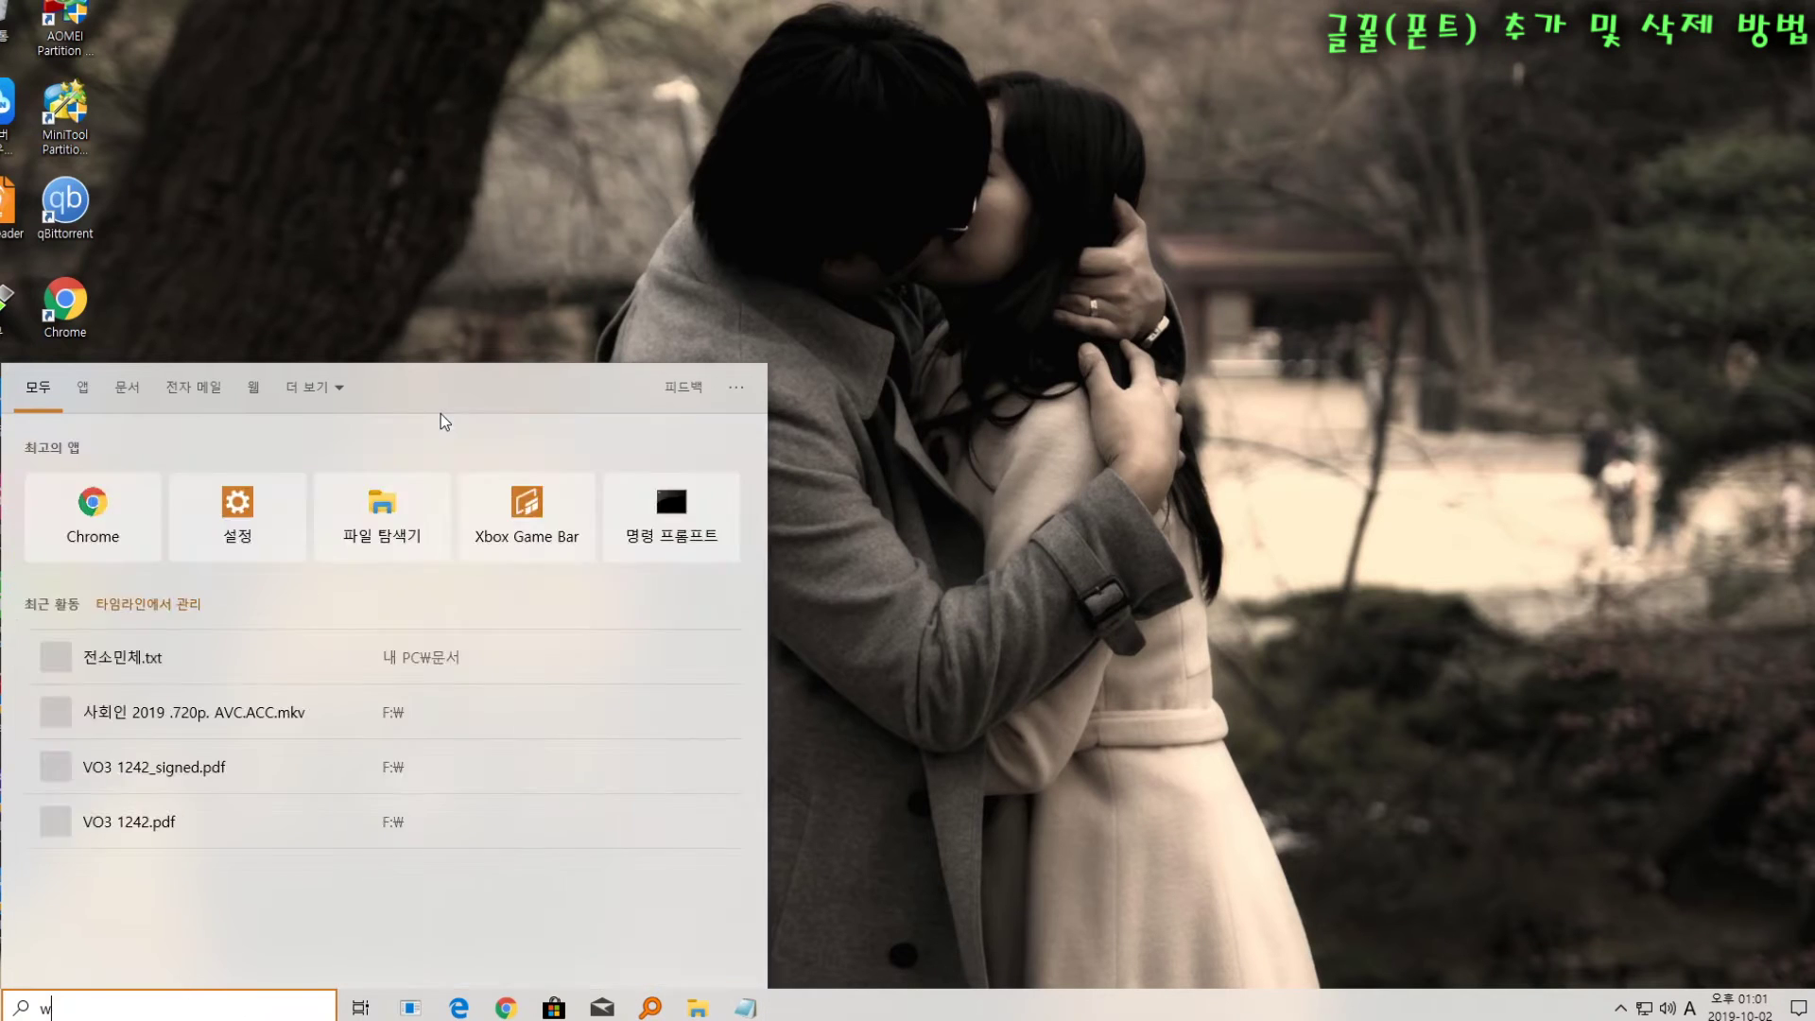
pyautogui.write('ord')
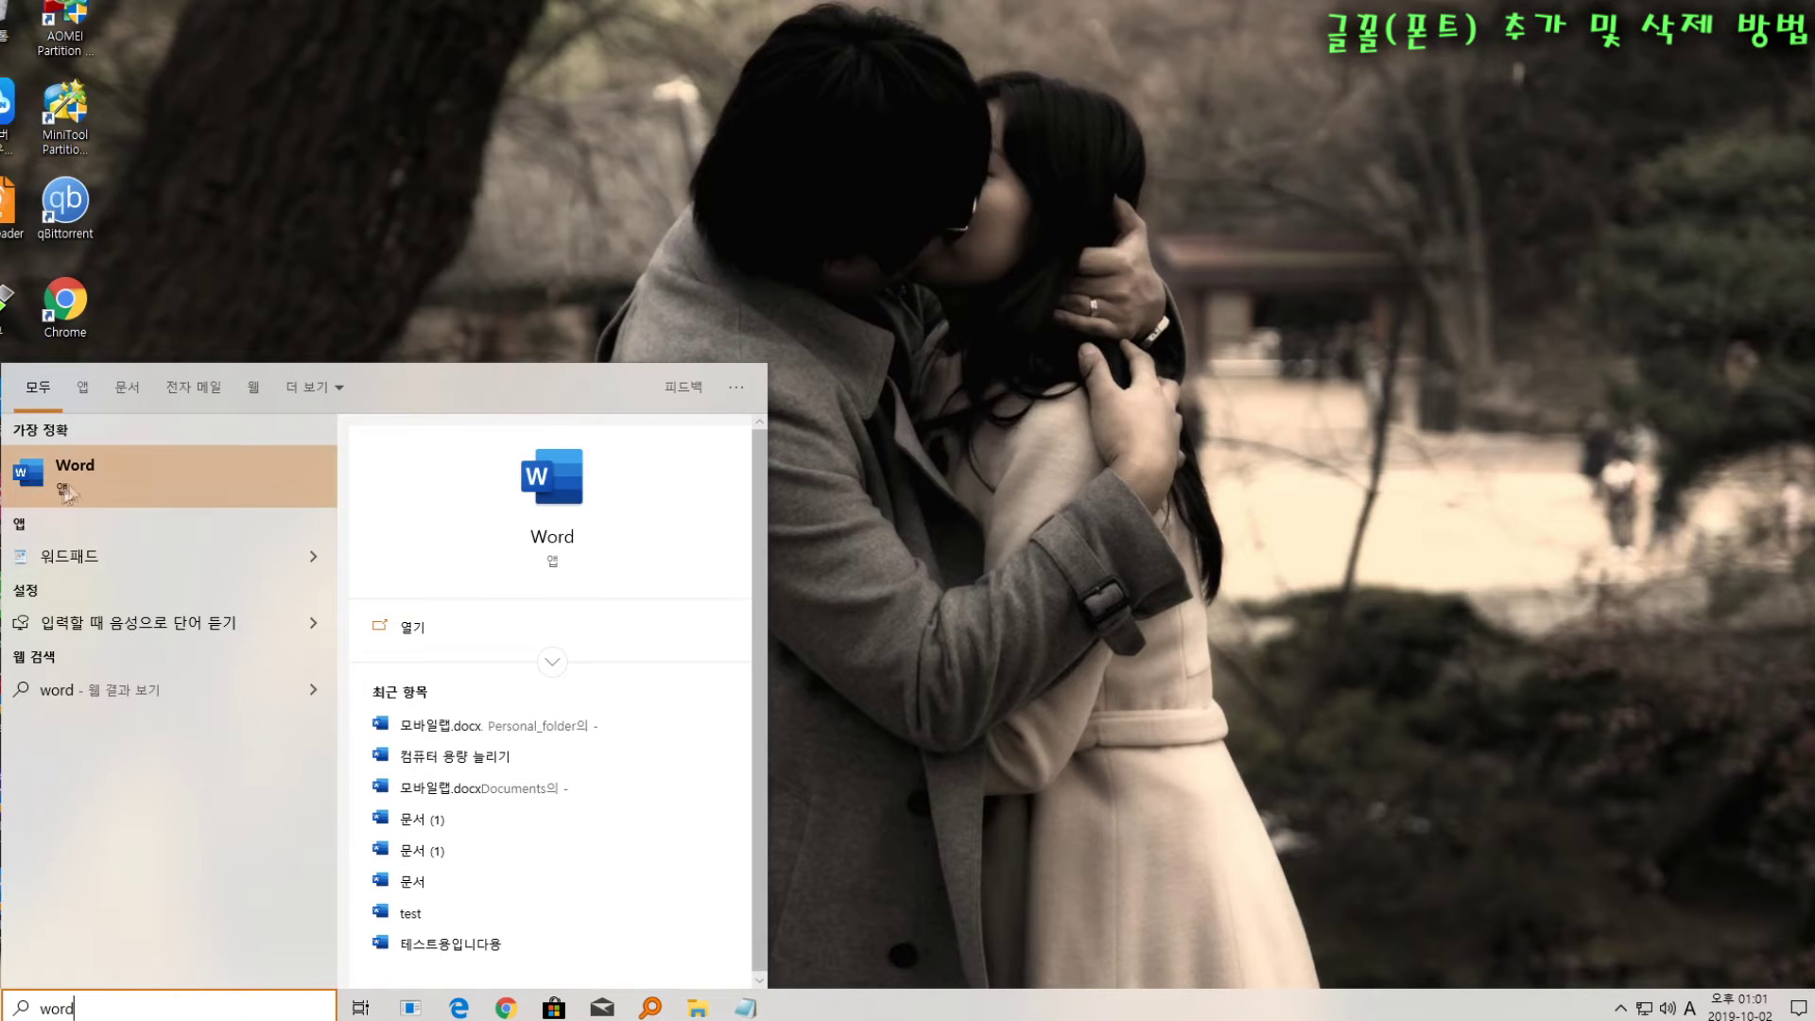
pyautogui.click(72, 484)
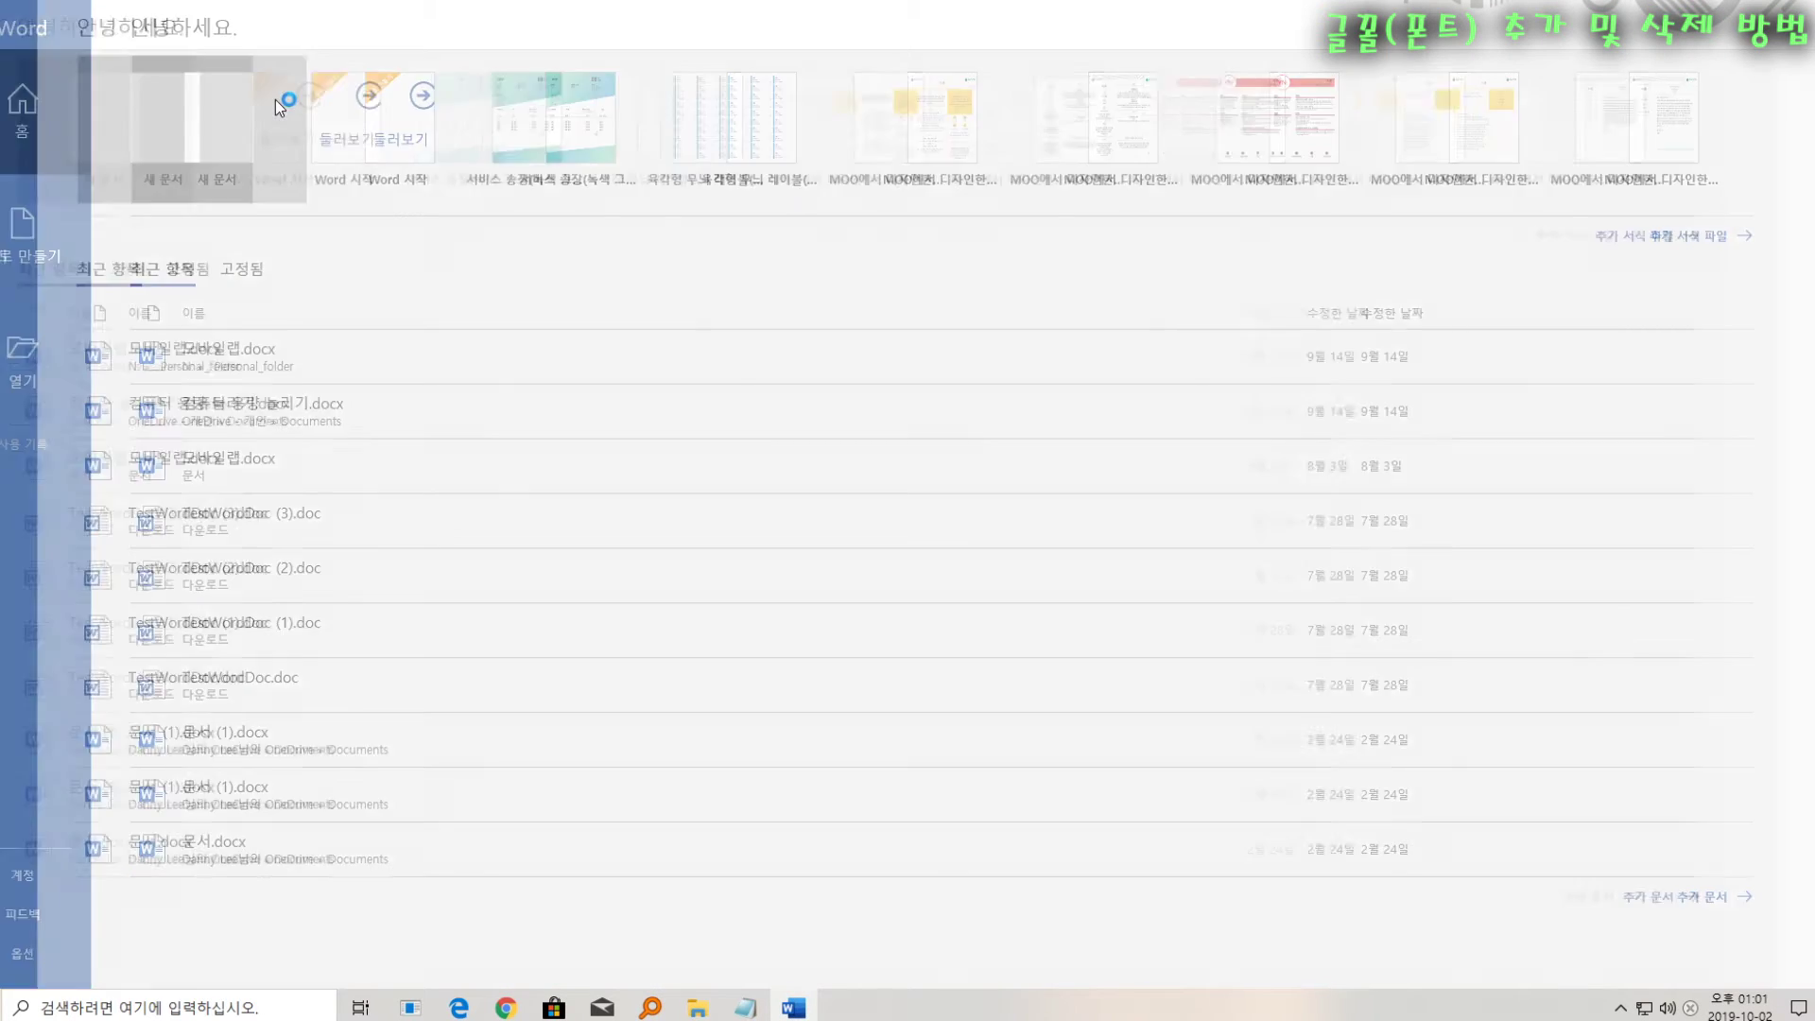
pyautogui.click(275, 100)
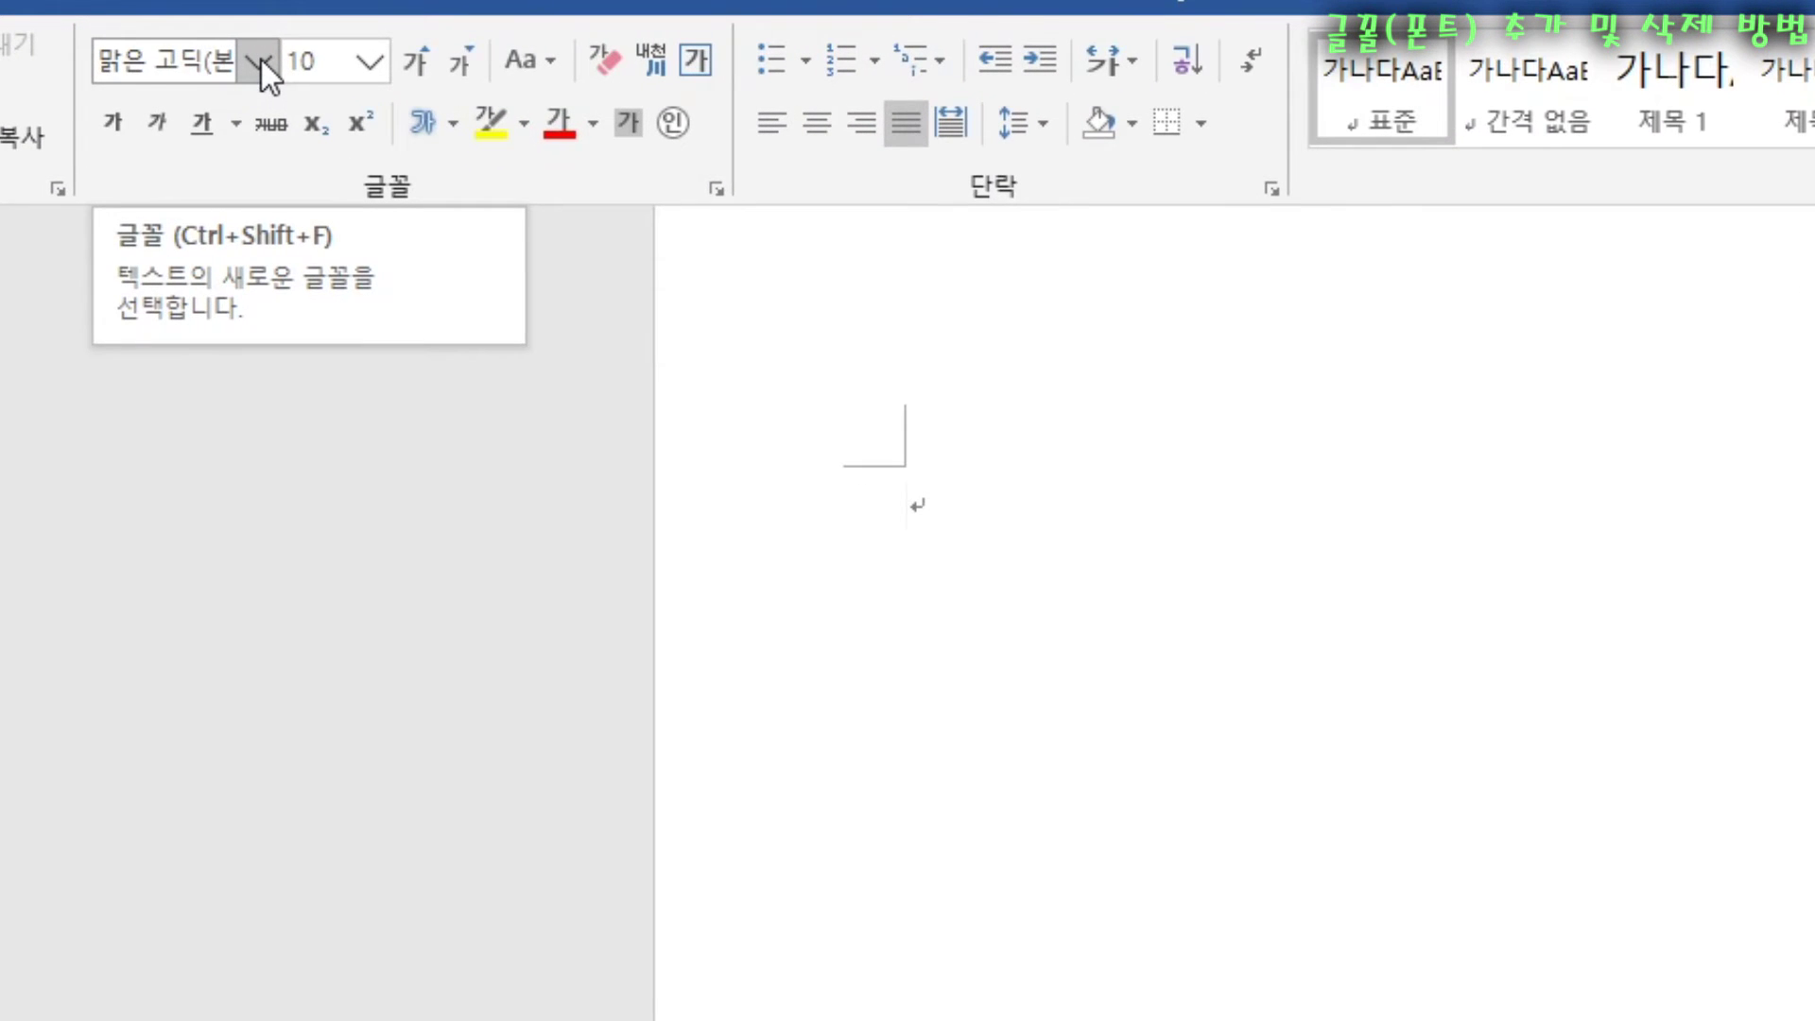
# Step: Find 런닝맨 전소민체 among the available fonts and apply it to the blank document's text
pyautogui.click(259, 61)
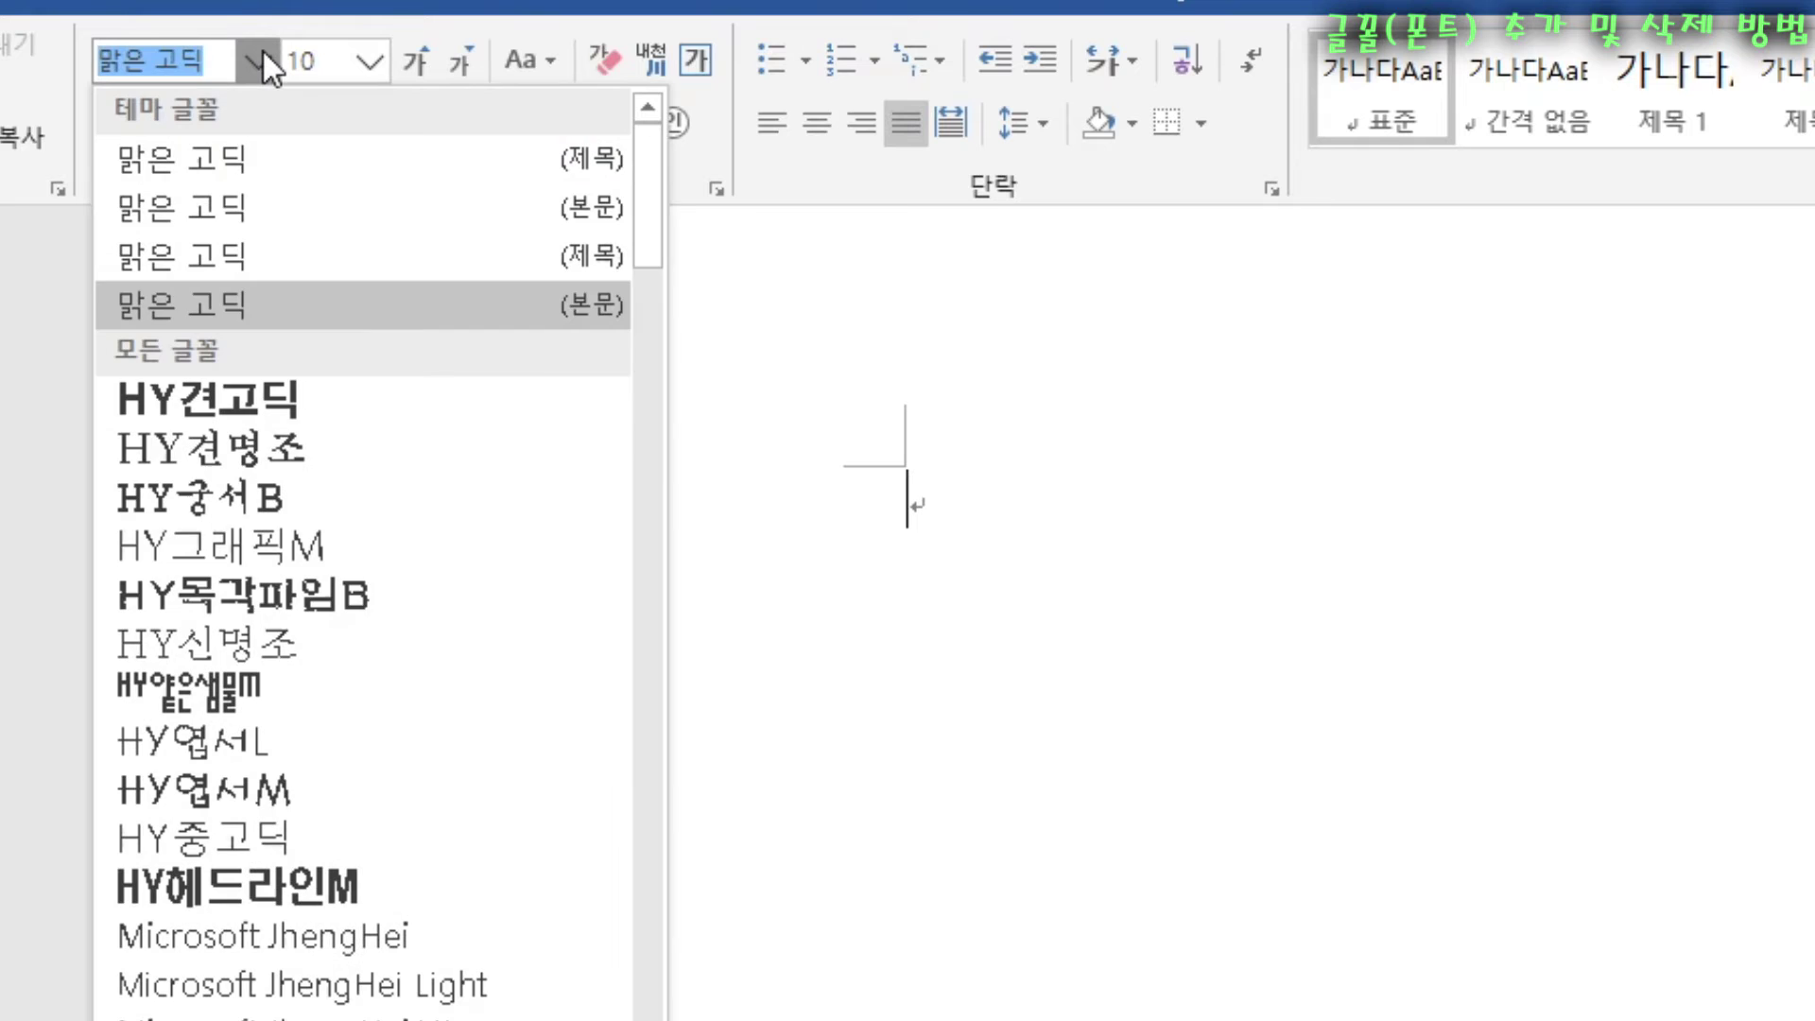
pyautogui.scroll(-15, 365, 700)
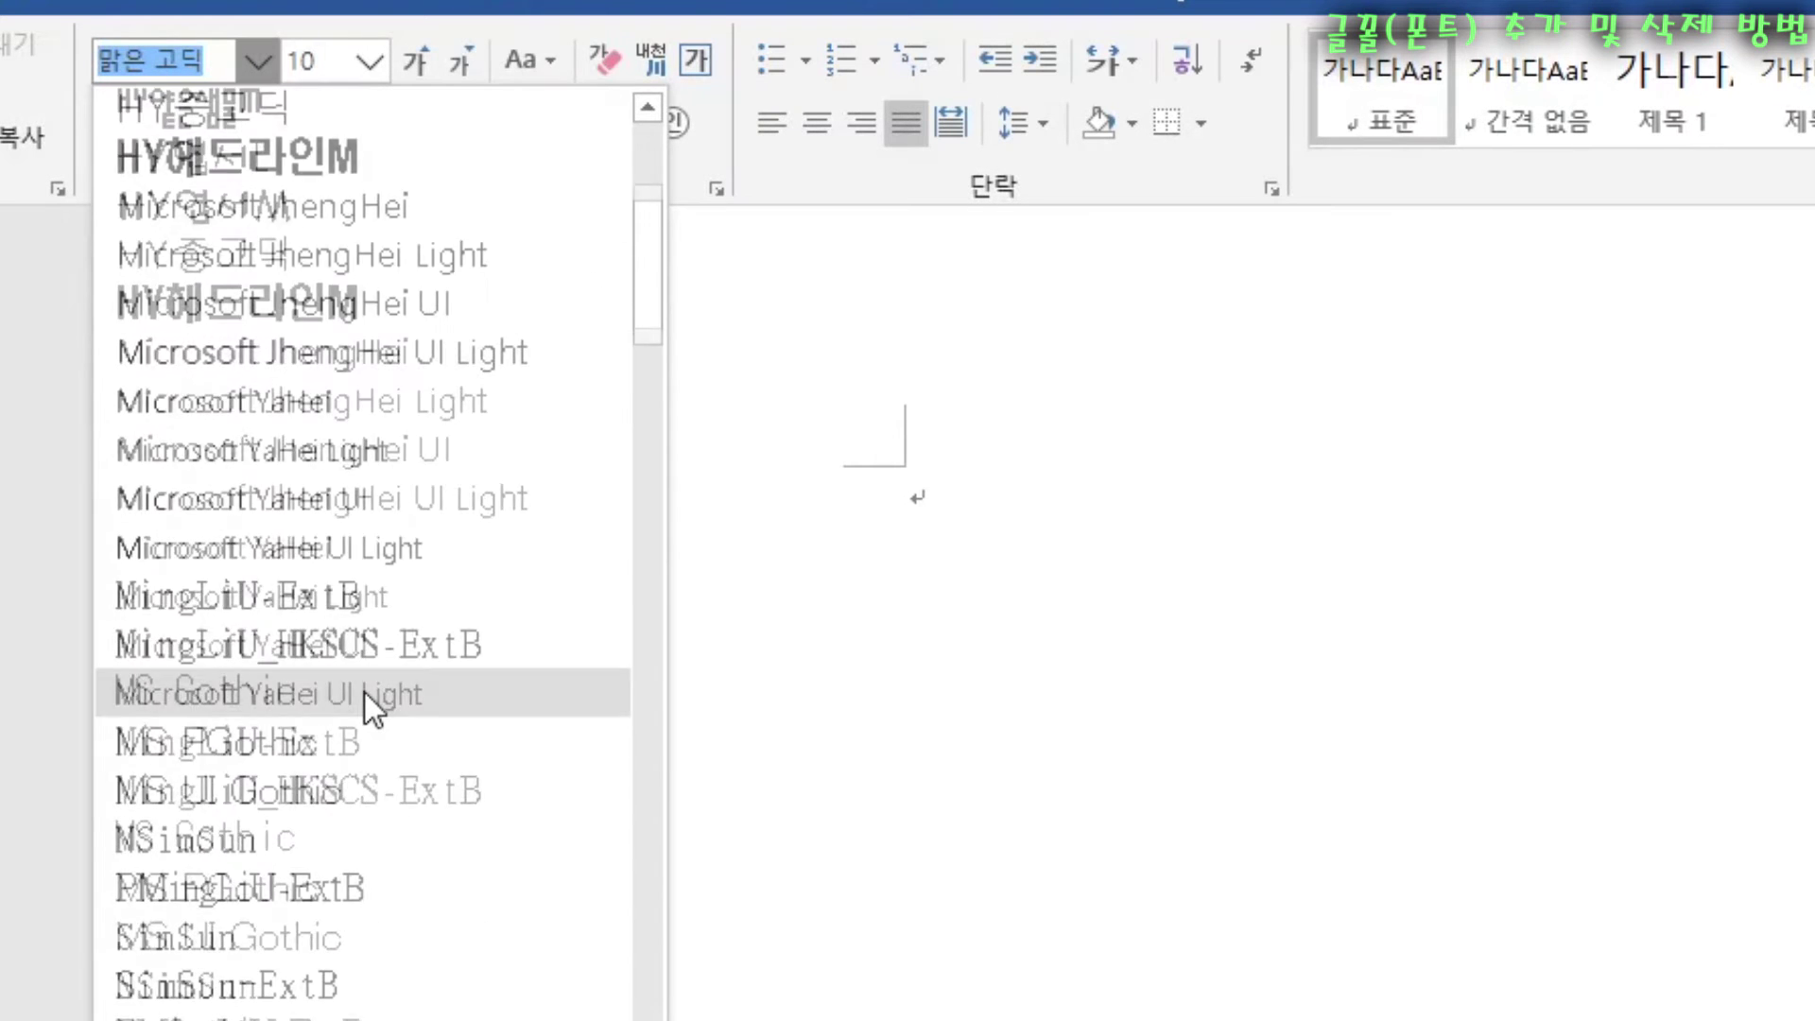
pyautogui.scroll(-20, 365, 699)
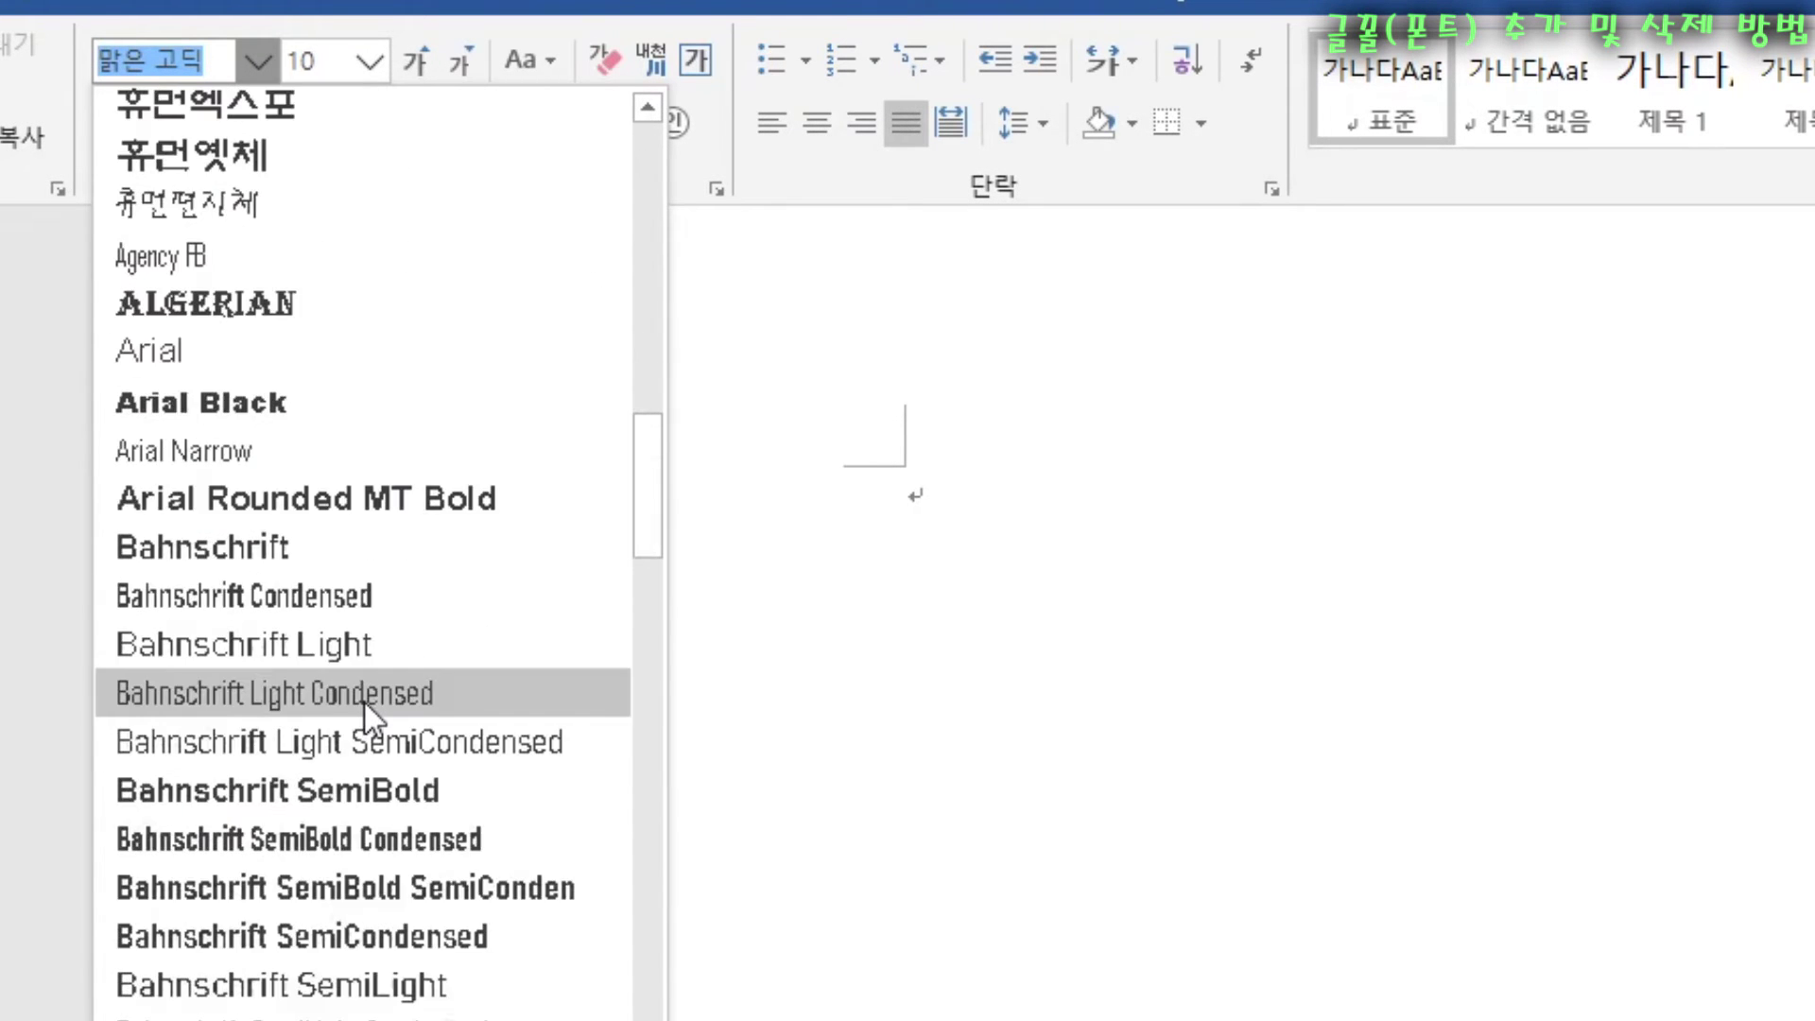
pyautogui.scroll(-20, 361, 706)
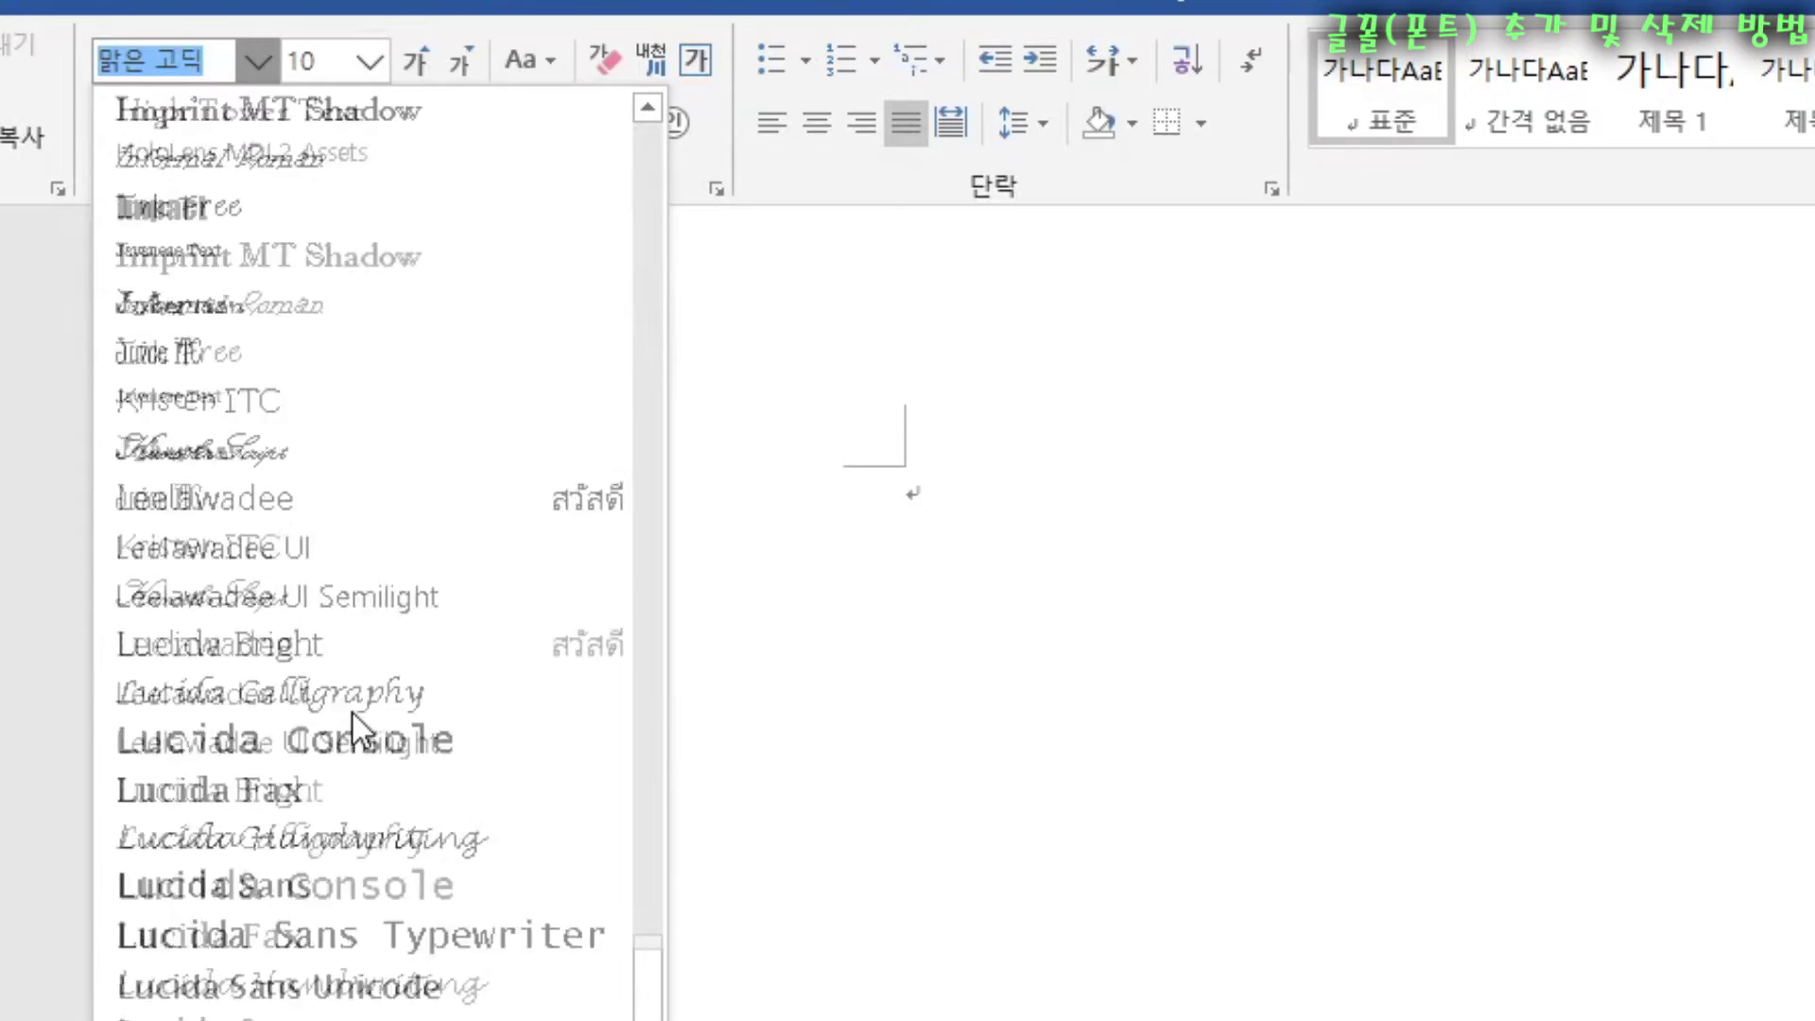
pyautogui.scroll(-7, 352, 713)
pyautogui.scroll(20, 349, 712)
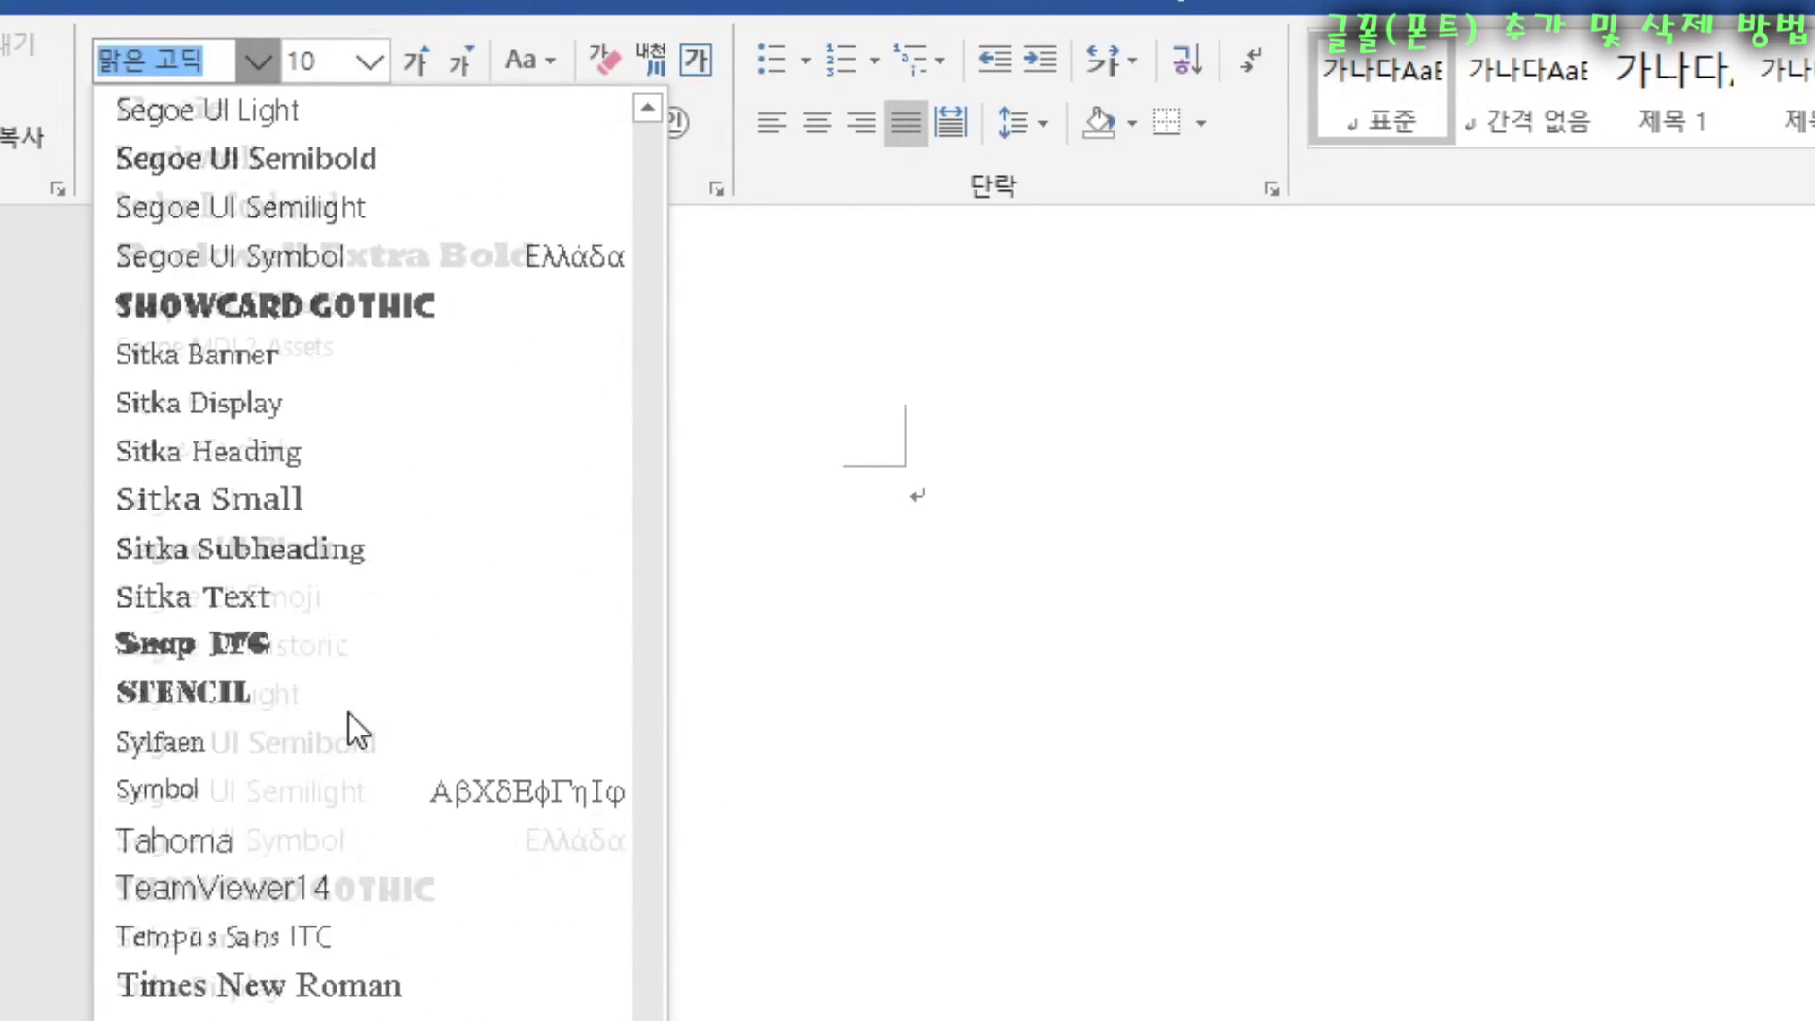
pyautogui.scroll(20, 348, 708)
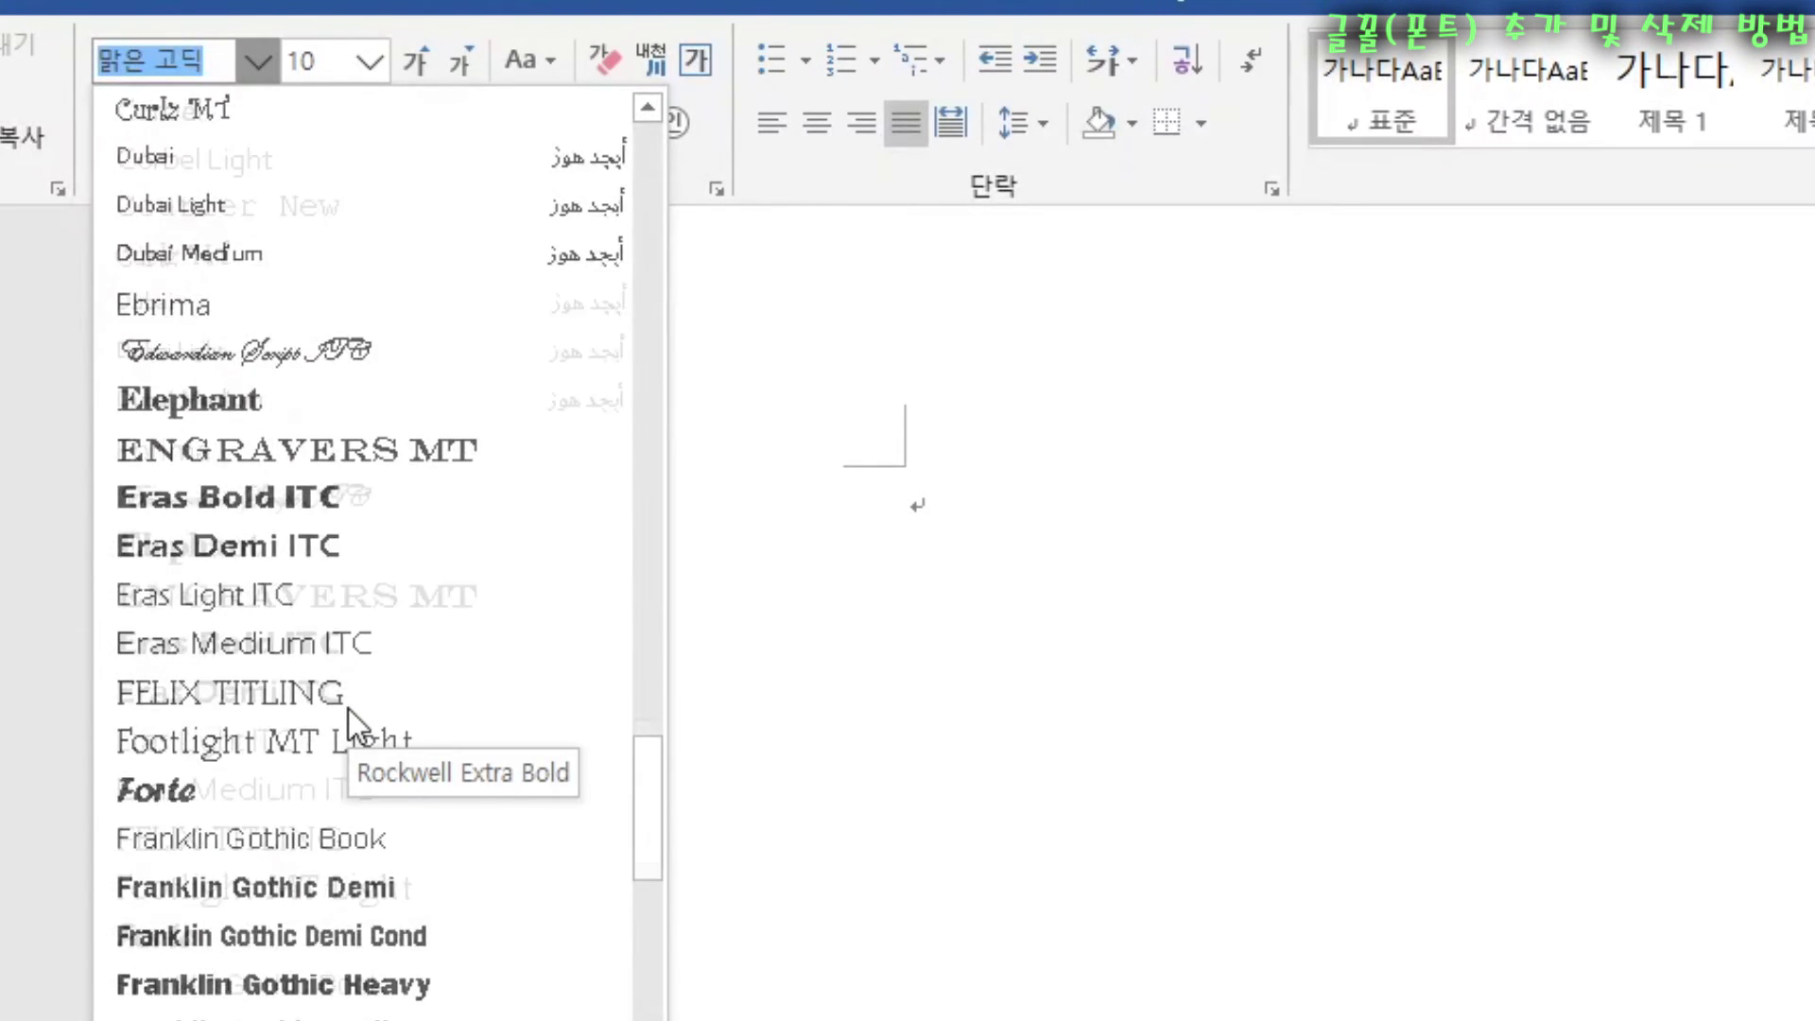
pyautogui.scroll(20, 348, 707)
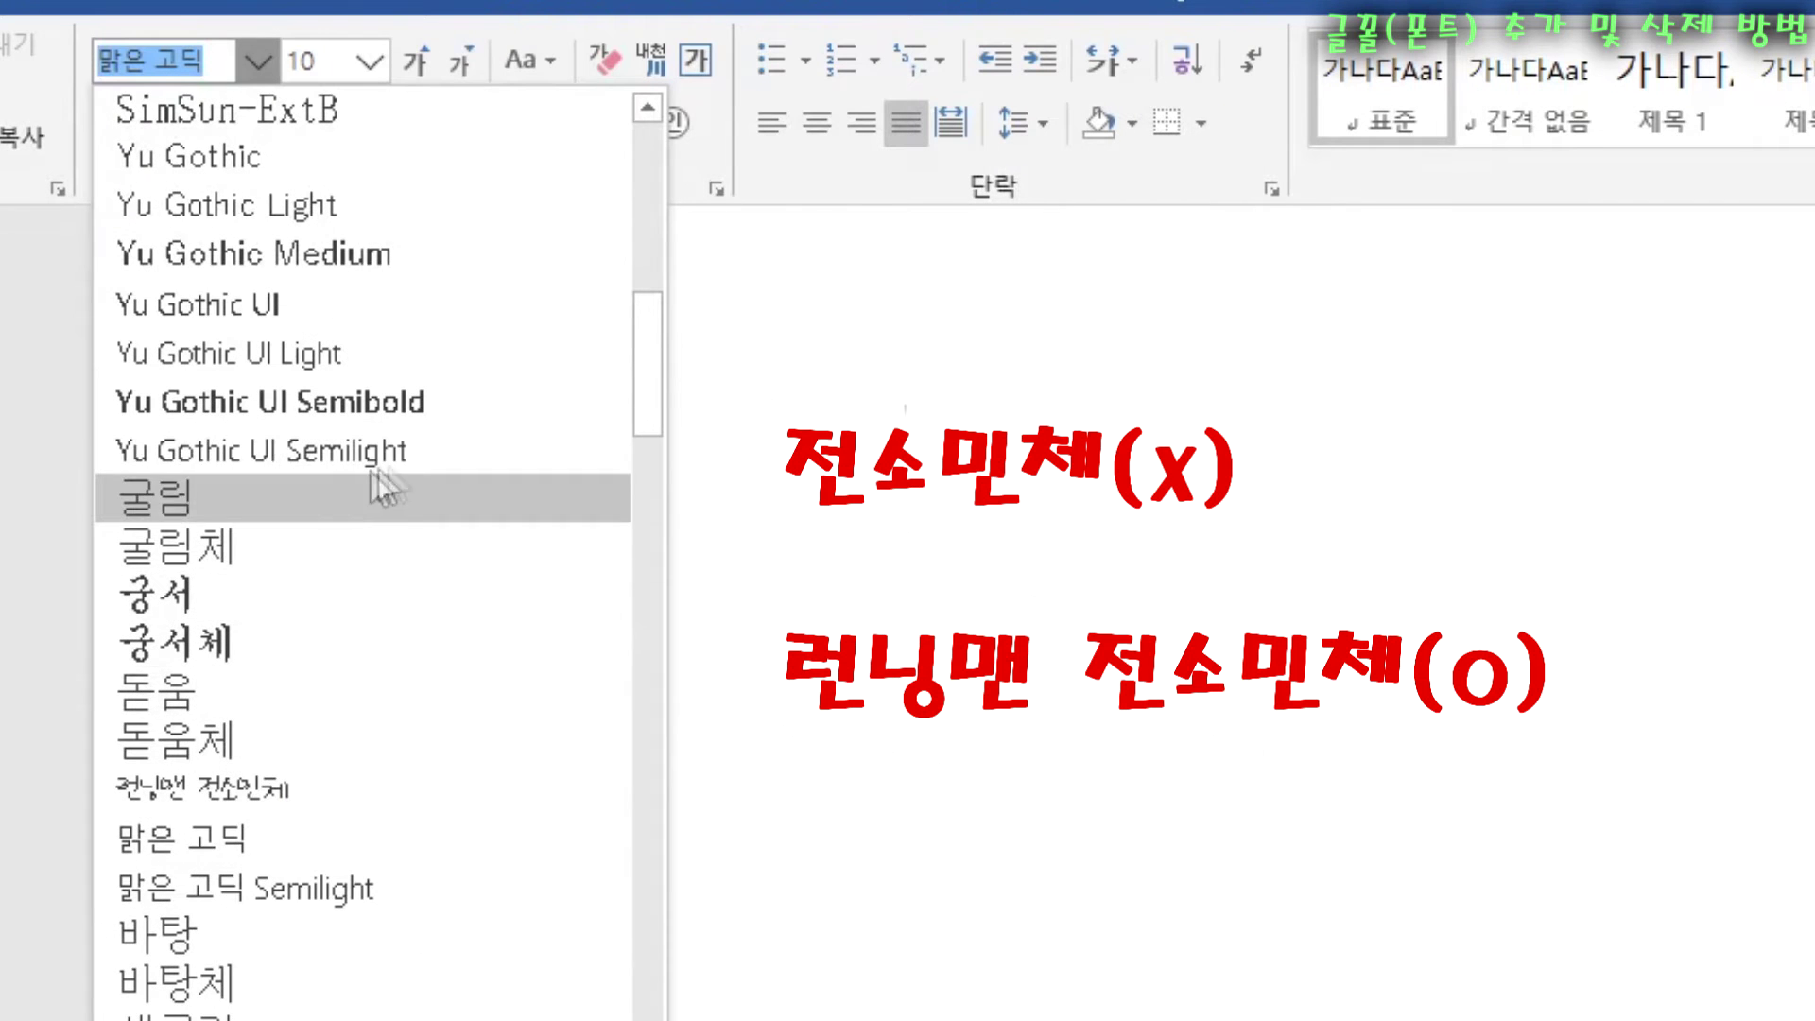
pyautogui.scroll(15, 348, 707)
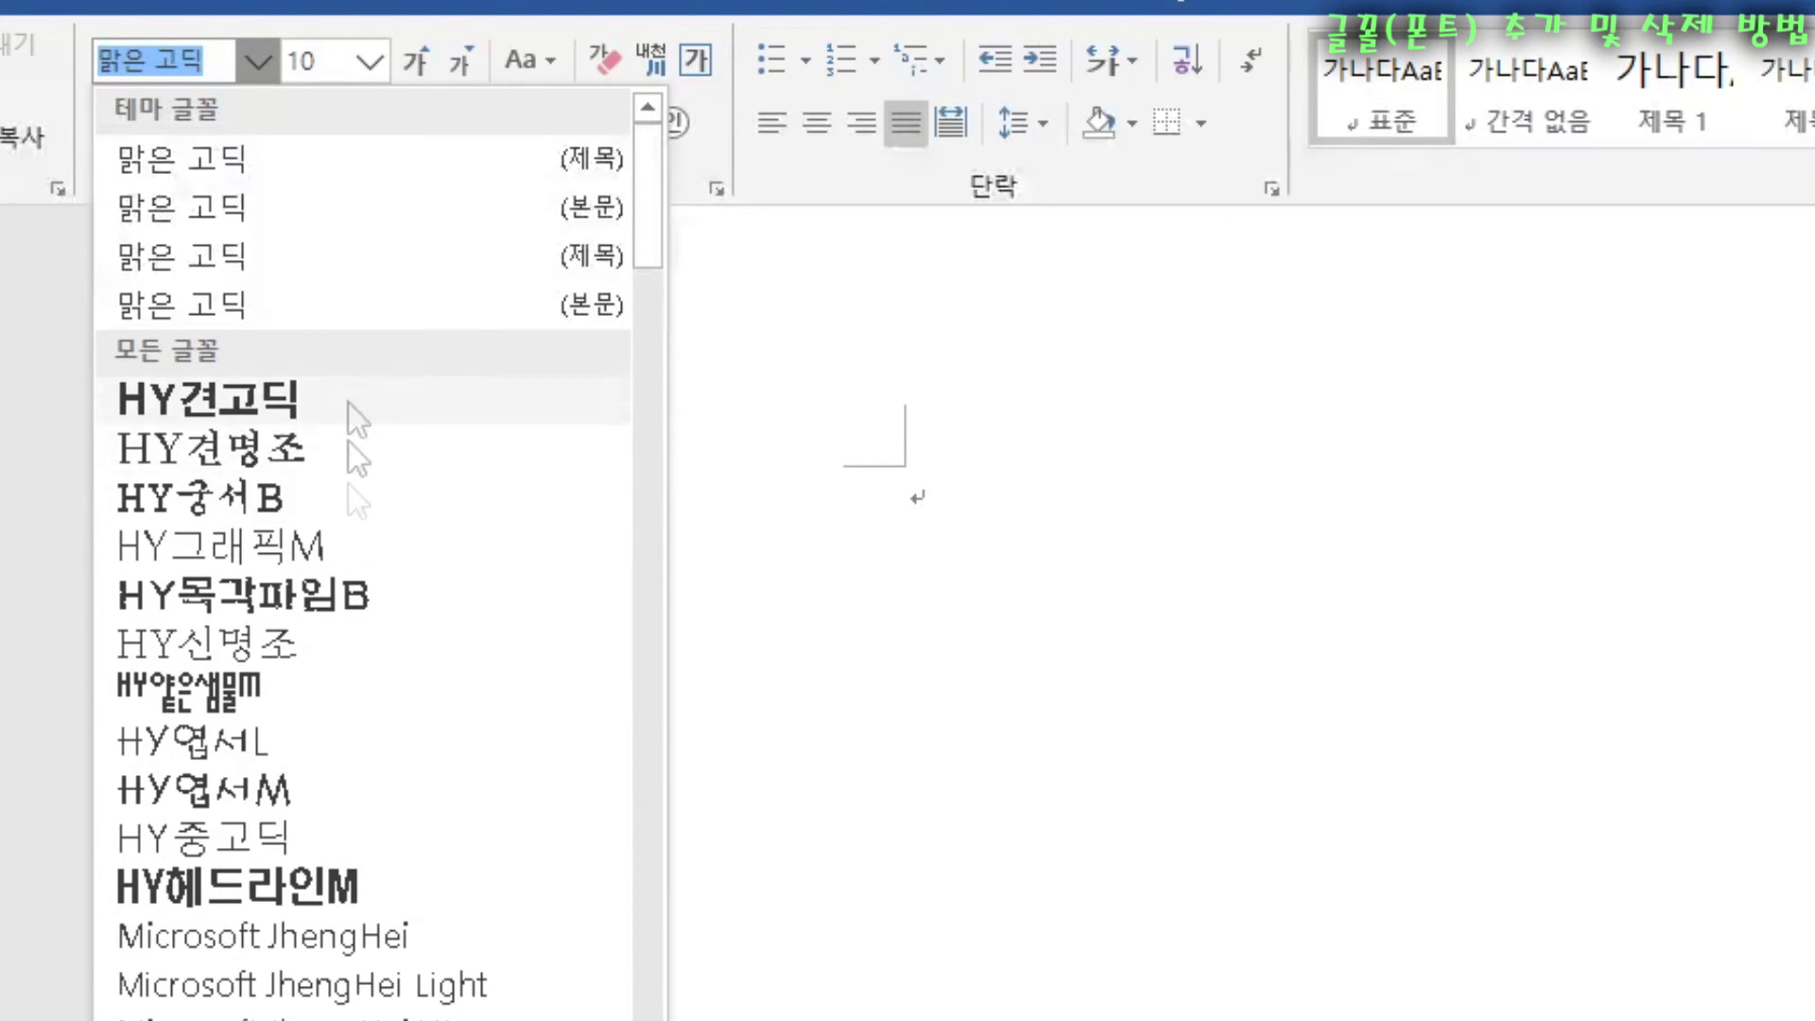
pyautogui.scroll(-15, 351, 946)
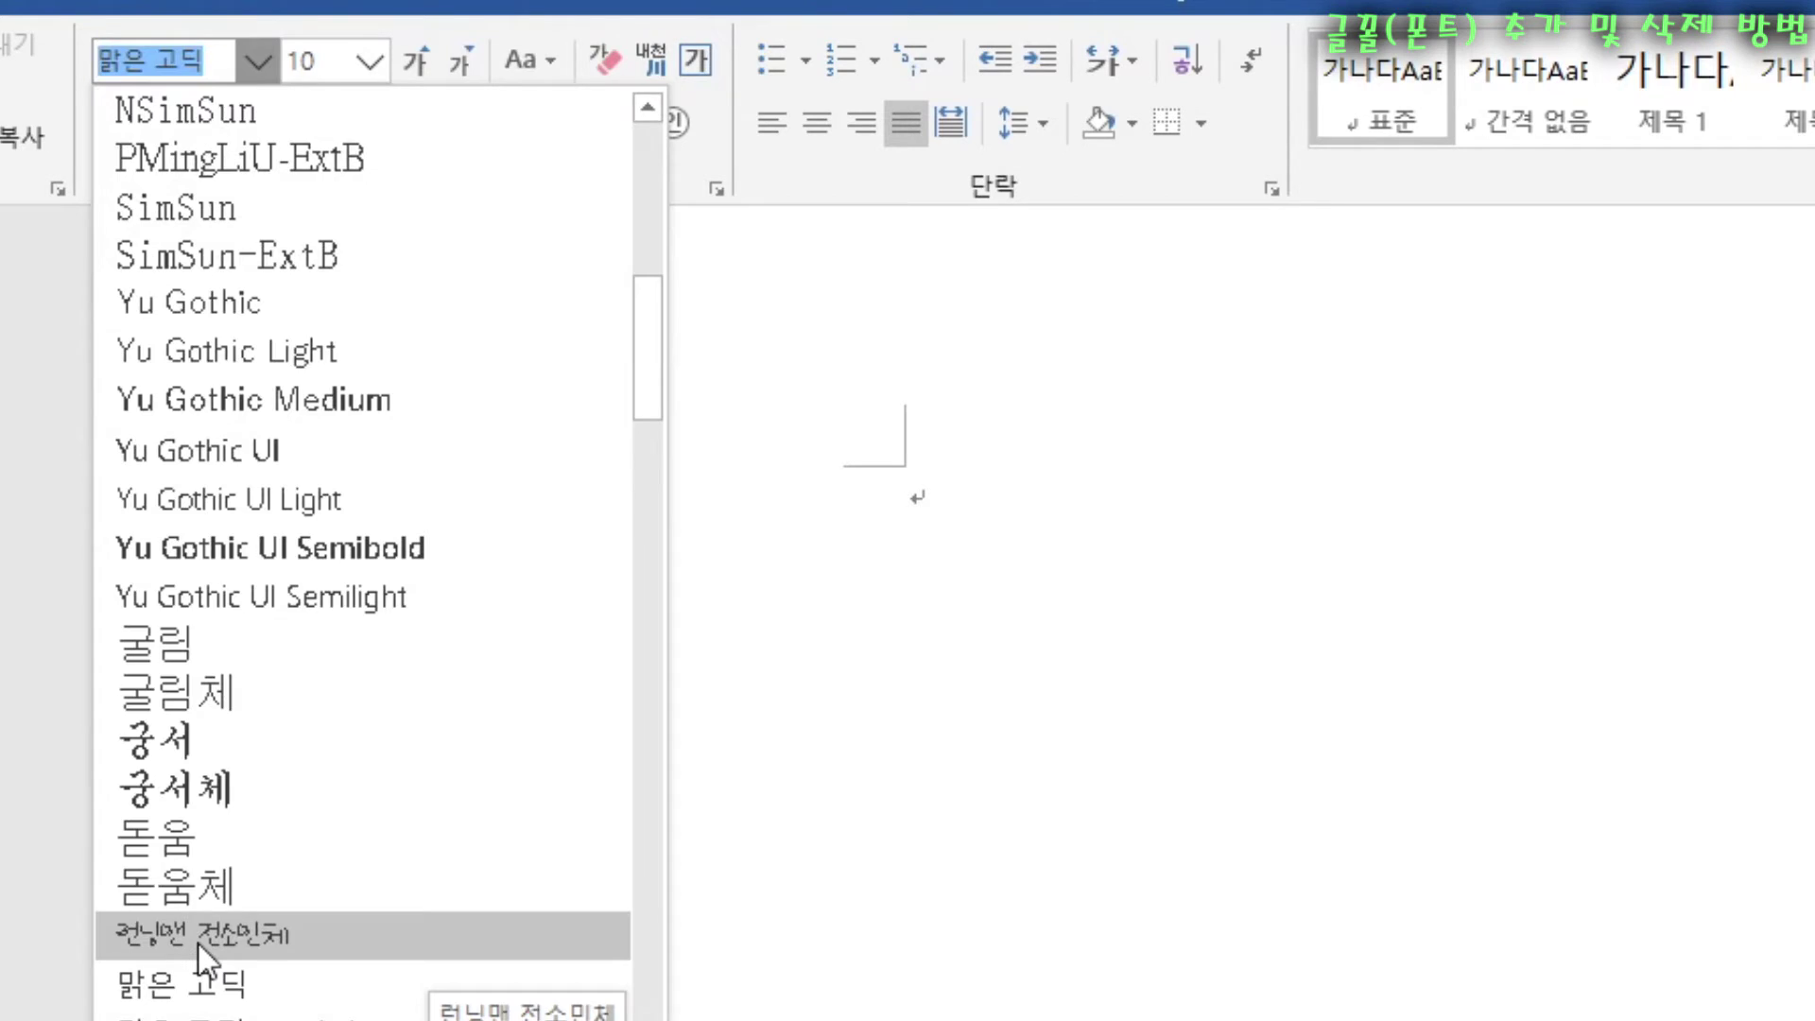
pyautogui.click(196, 936)
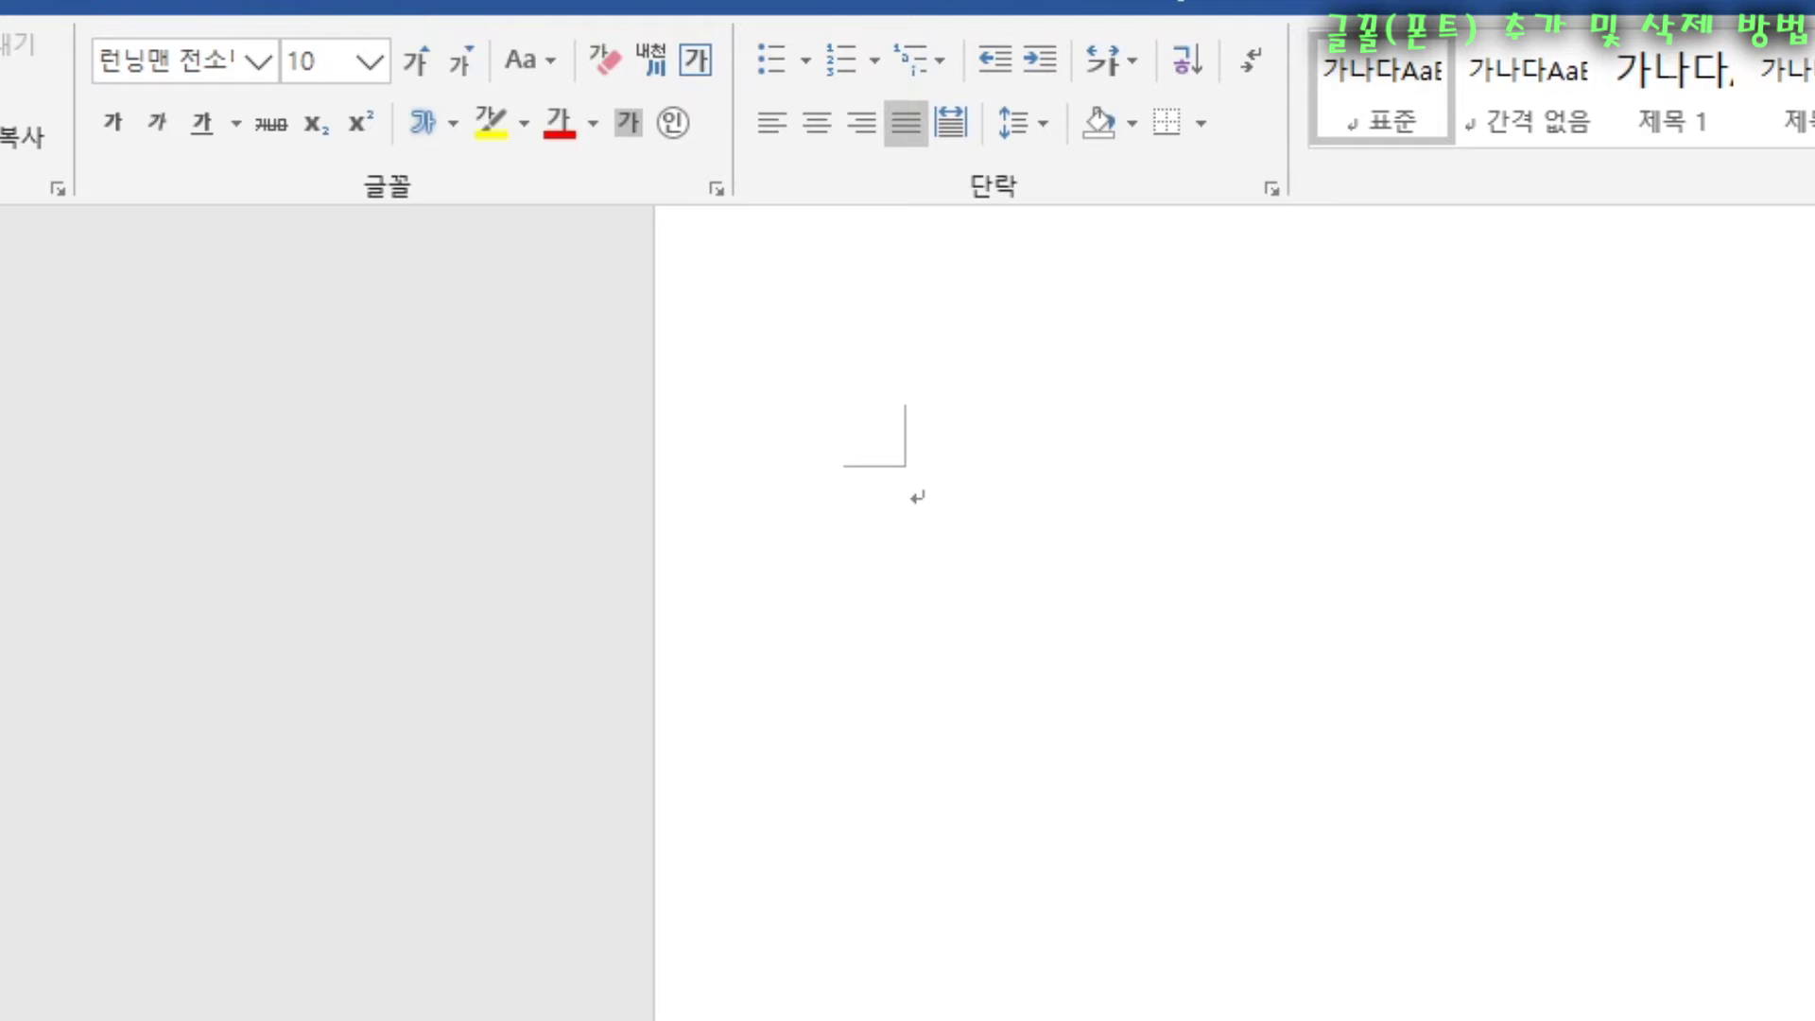
# Step: Write the test text 모바일랩 만세 in the document and close Word without saving the changes
pyautogui.keyDown('ctrl'); pyautogui.scroll(1, 908, 511); pyautogui.keyUp('ctrl')
pyautogui.write('모바일랩 만세')
pyautogui.press('Return')
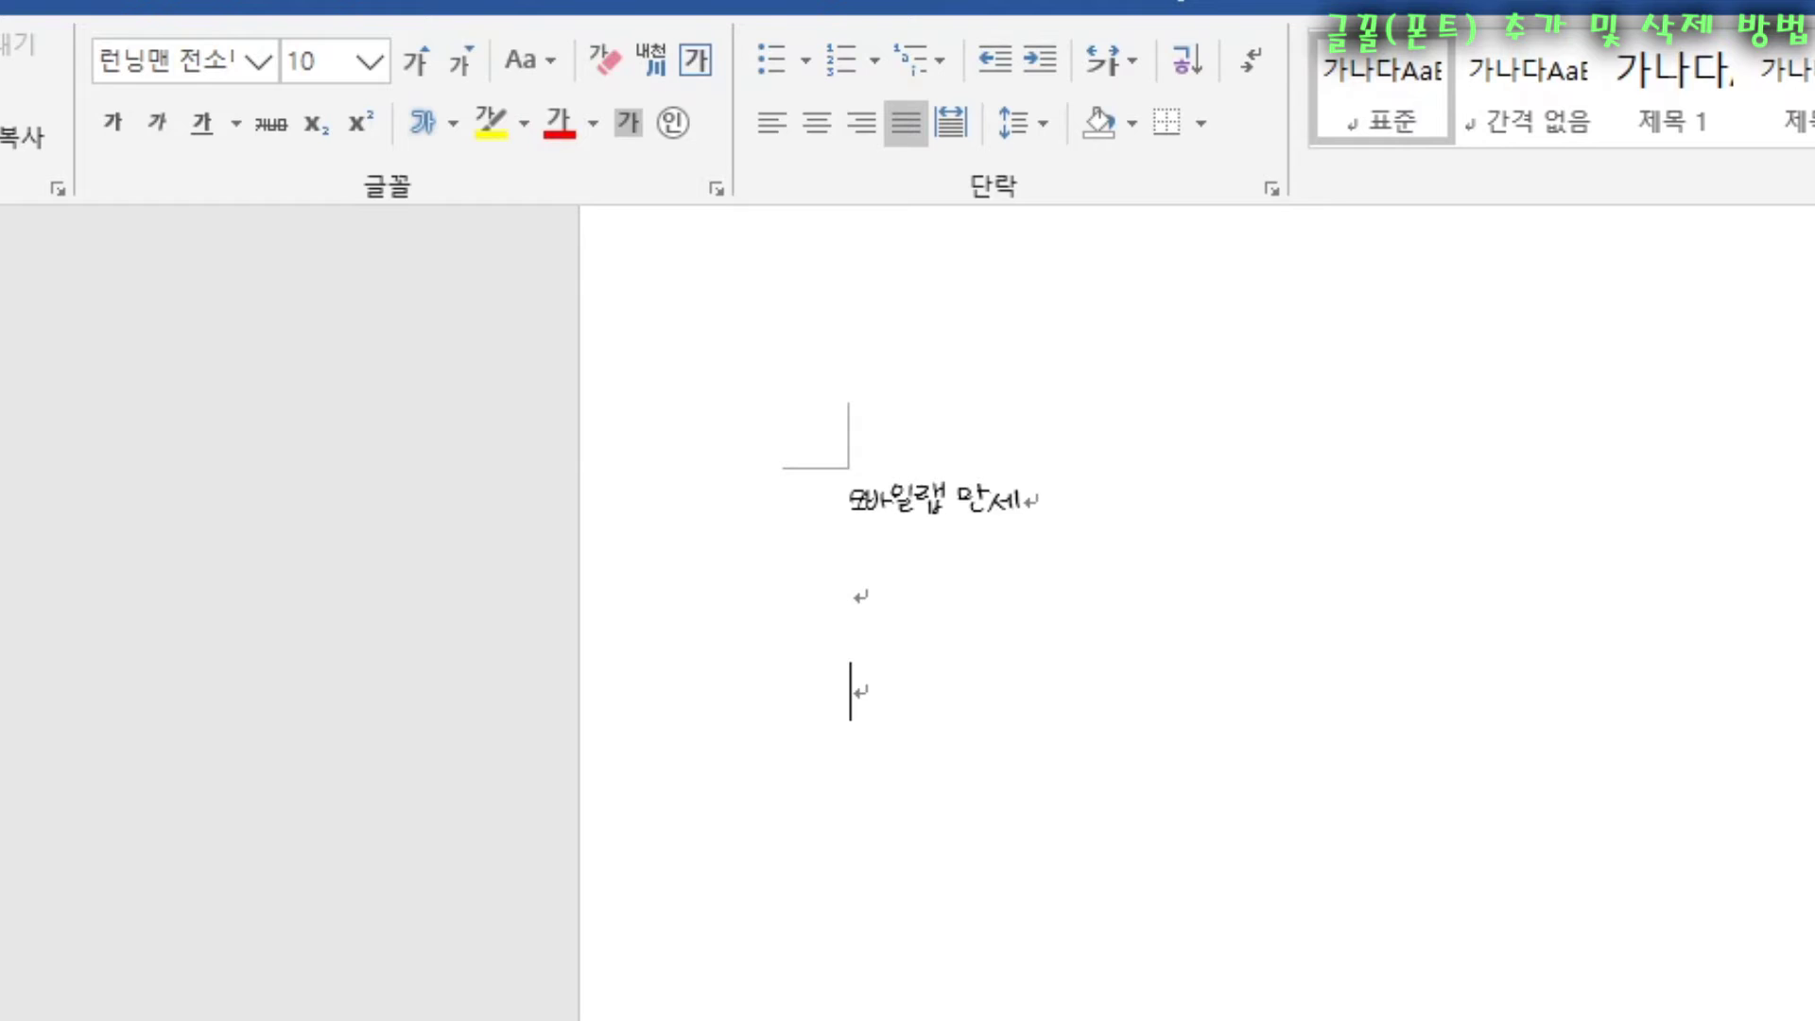
pyautogui.keyDown('ctrl'); pyautogui.scroll(5, 907, 605); pyautogui.keyUp('ctrl')
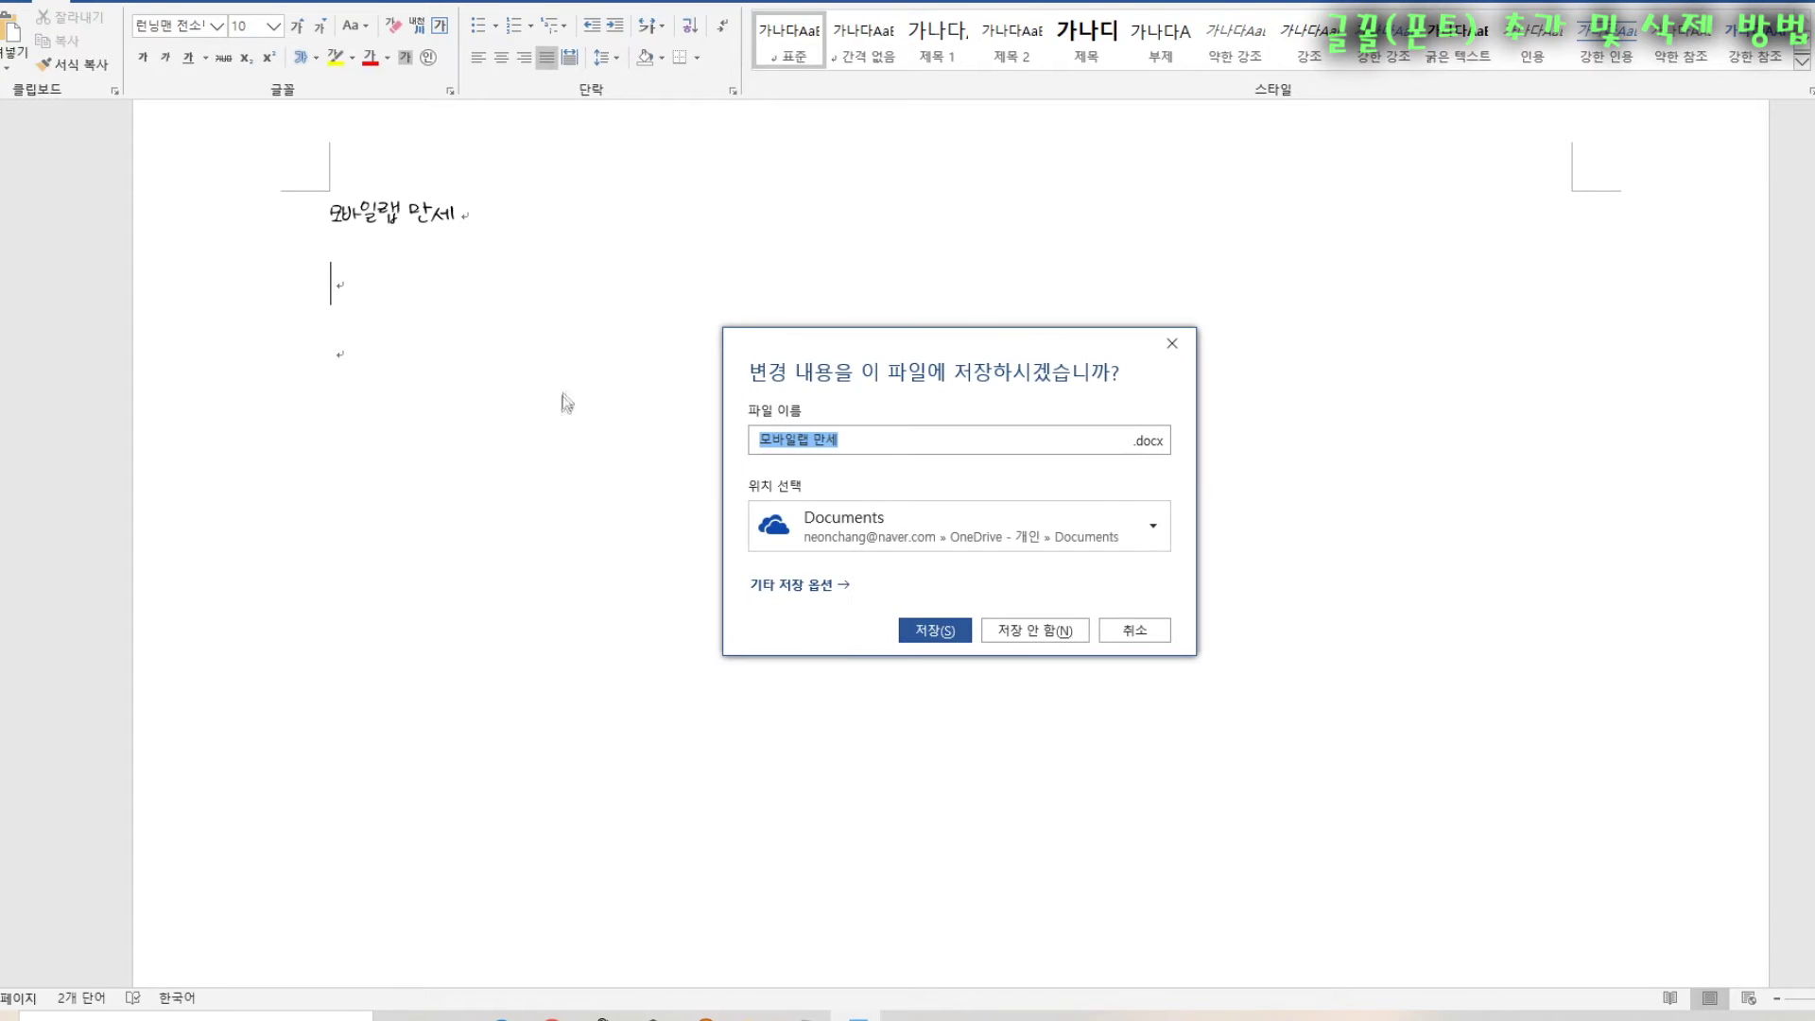
pyautogui.click(1045, 630)
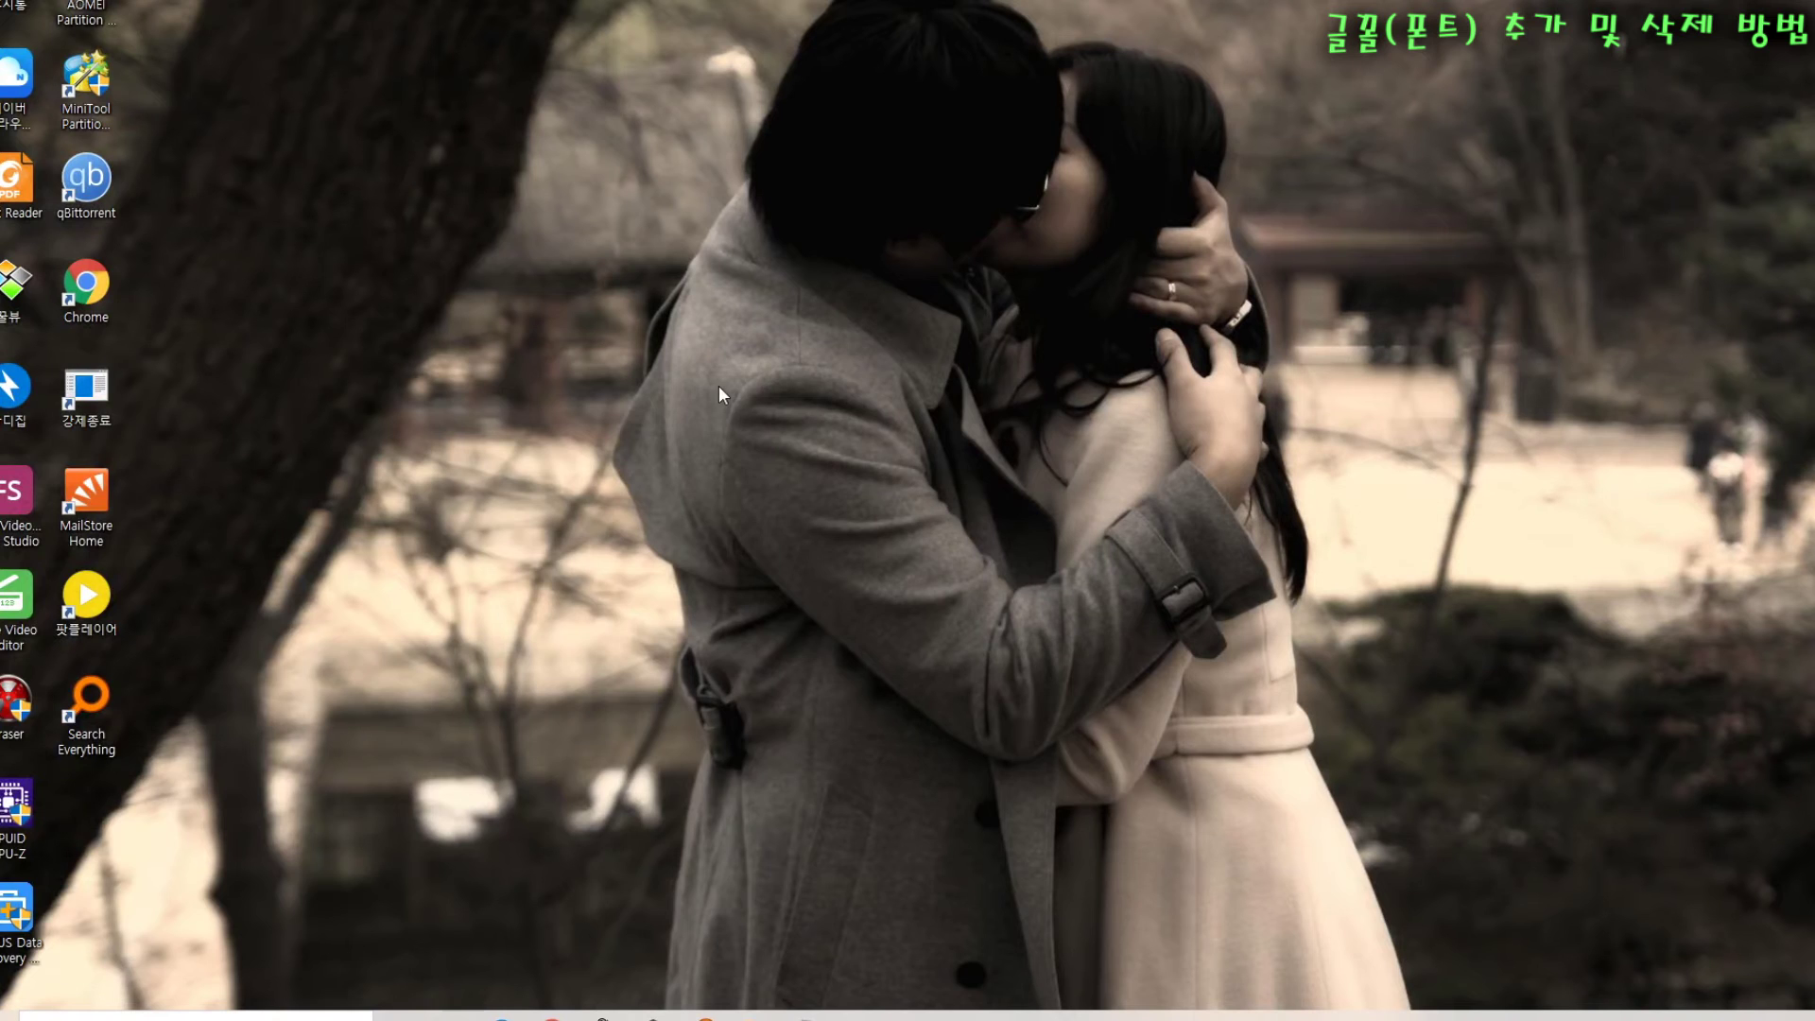
pyautogui.press('super')
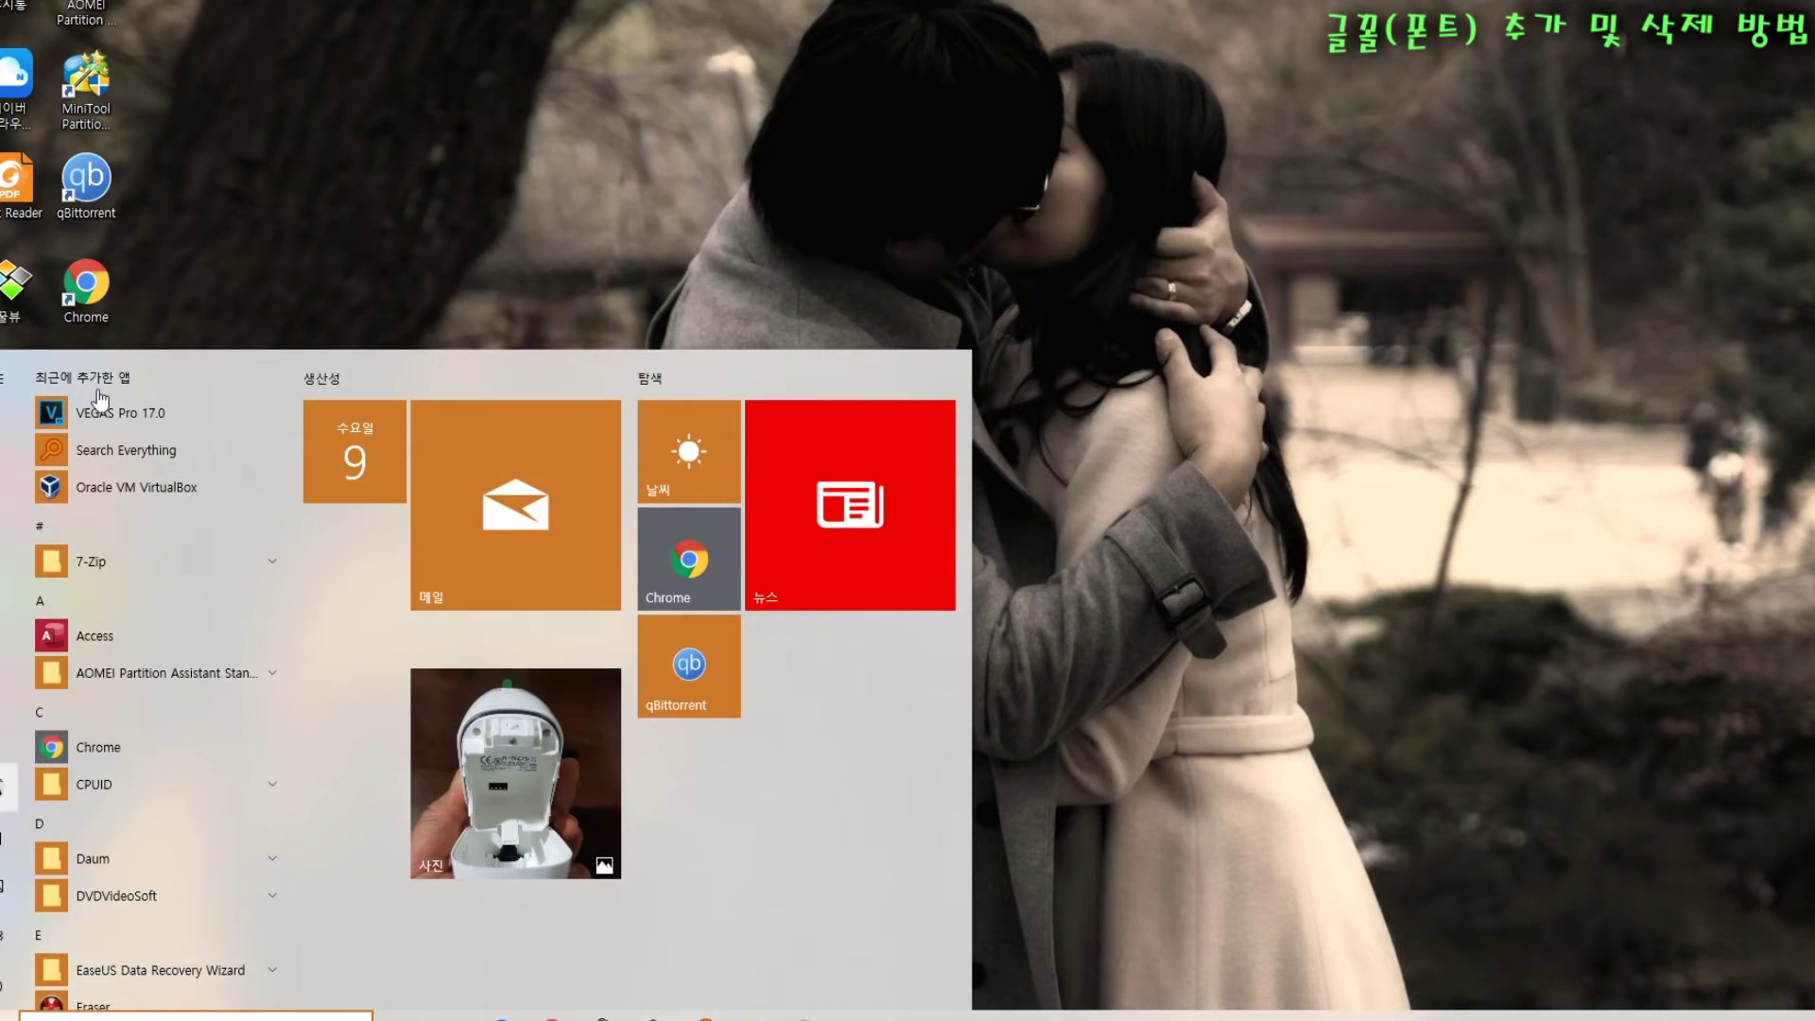
pyautogui.click(1131, 121)
pyautogui.press('super+e')
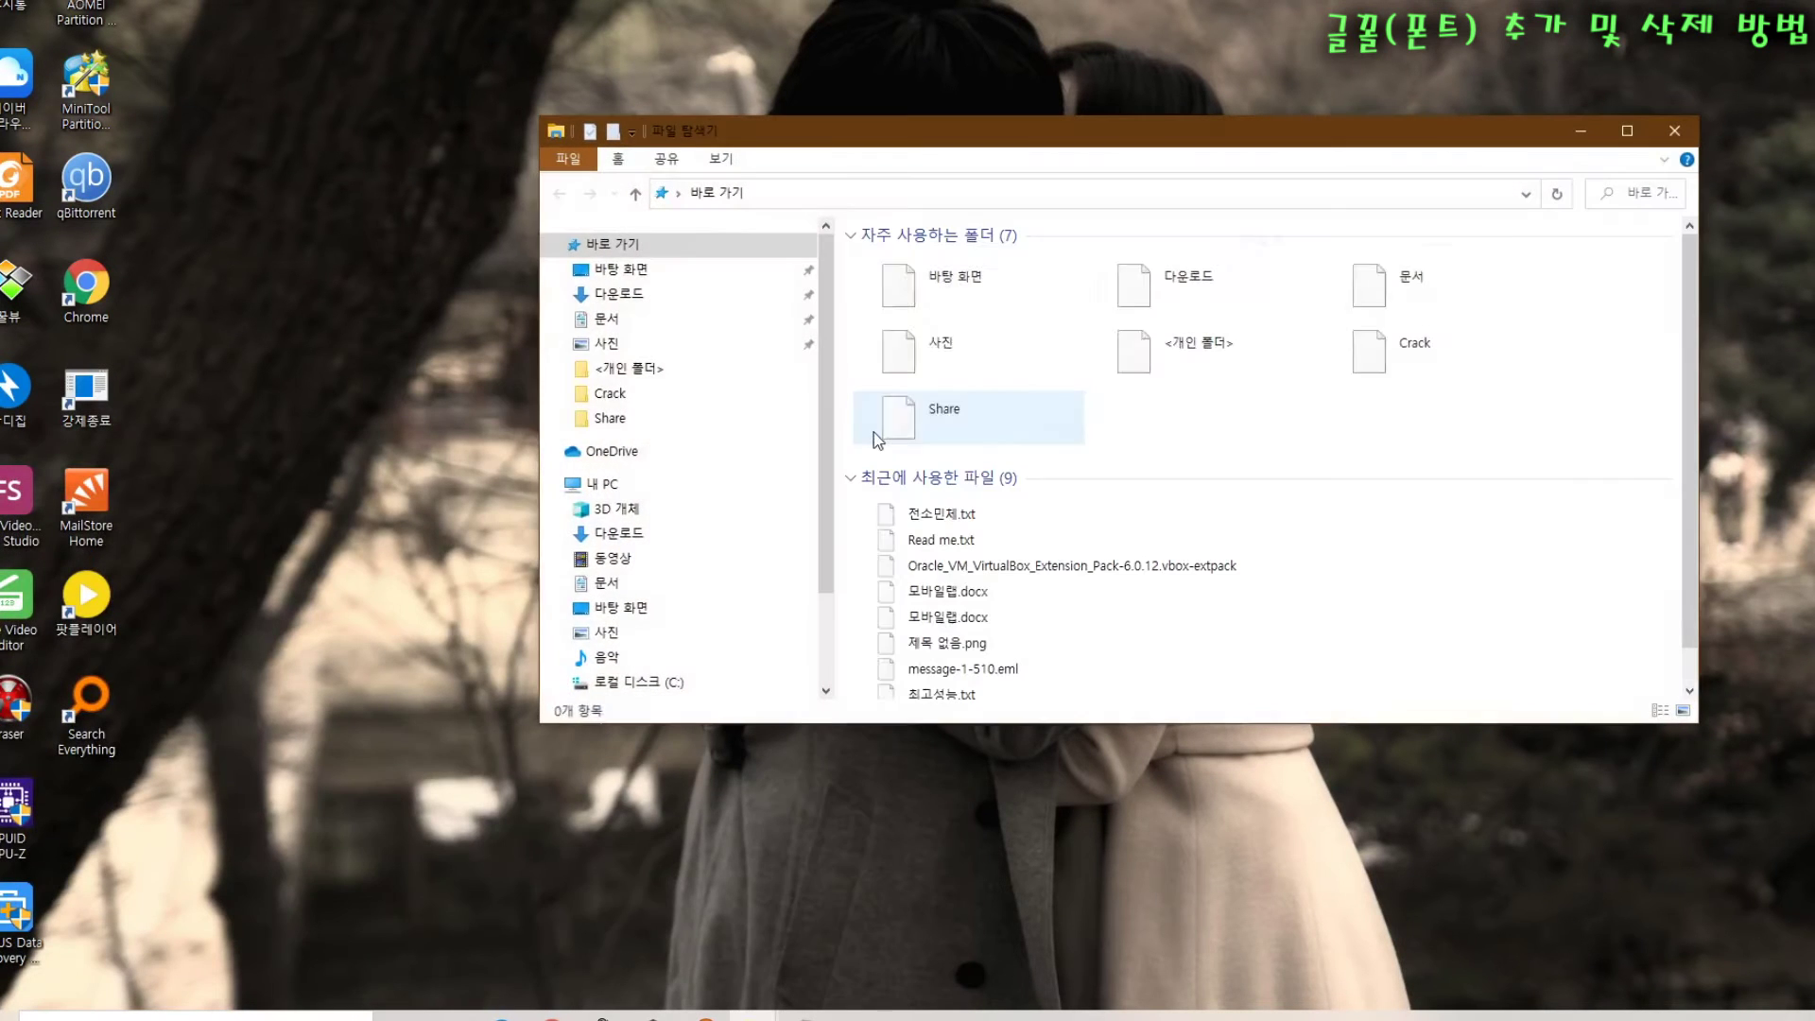
pyautogui.scroll(-1, 624, 614)
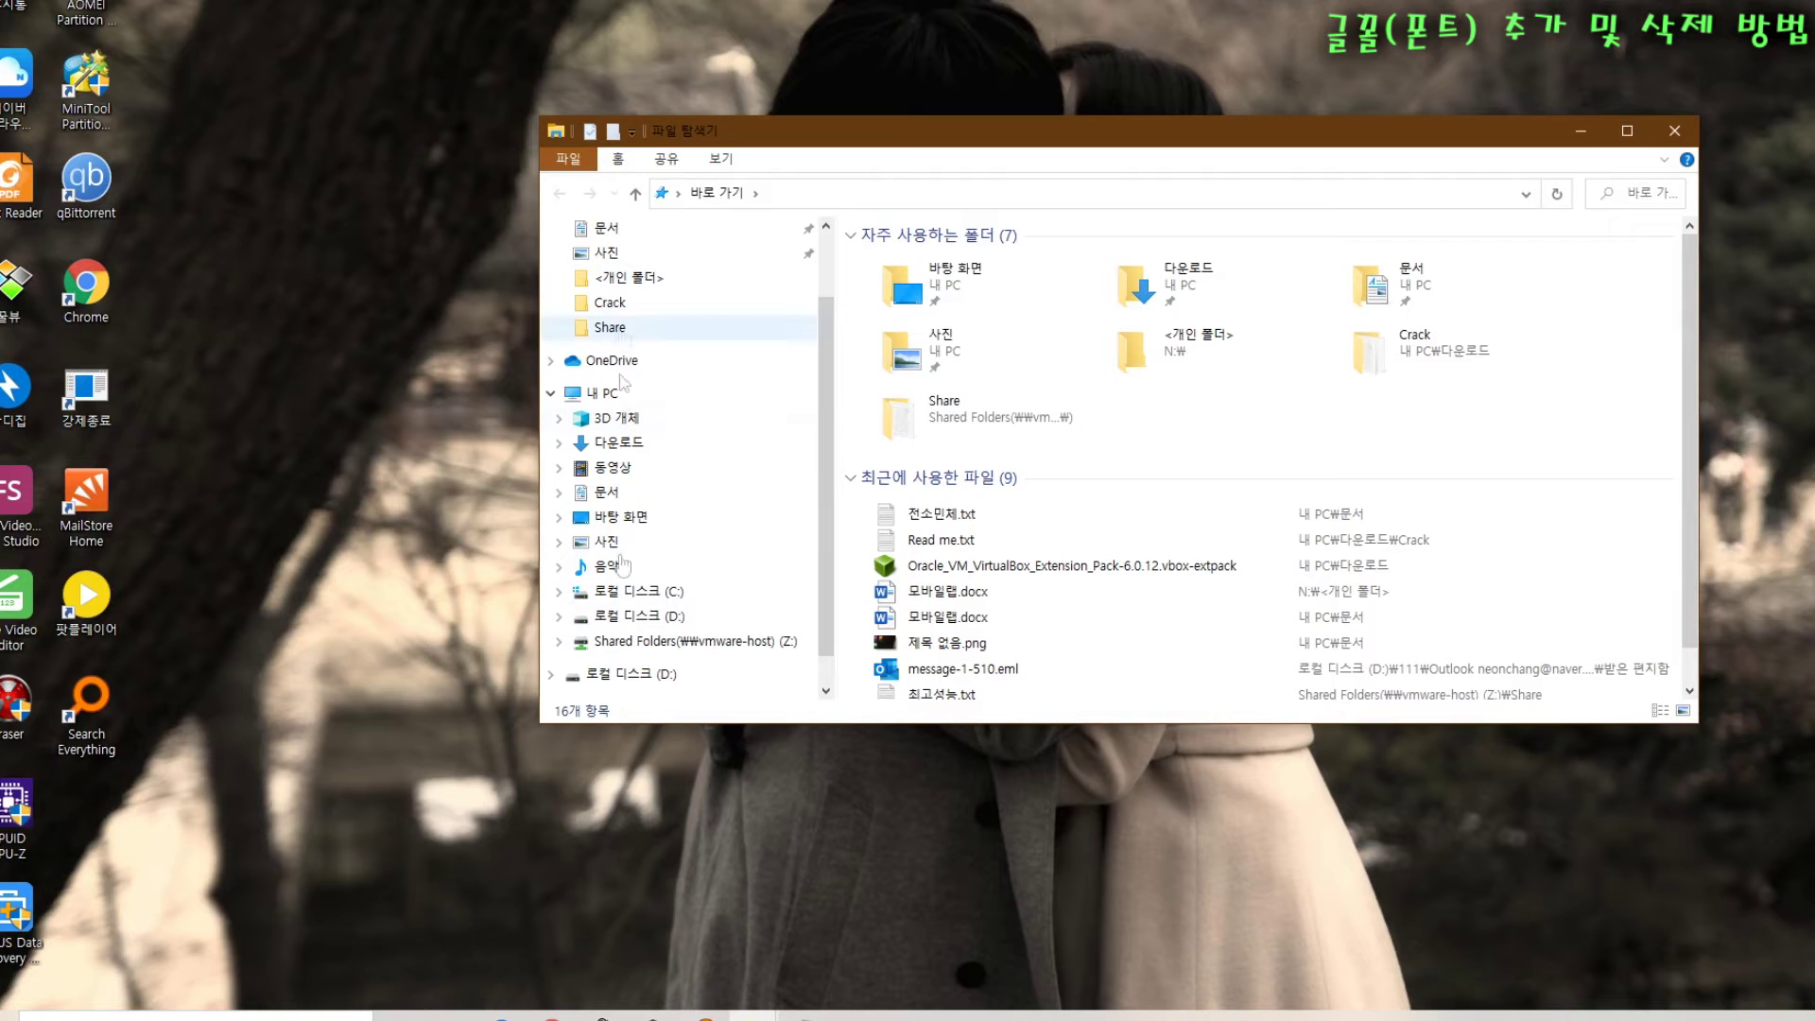
pyautogui.scroll(1, 704, 530)
pyautogui.scroll(-1, 685, 525)
pyautogui.scroll(1, 673, 519)
pyautogui.scroll(-2, 662, 416)
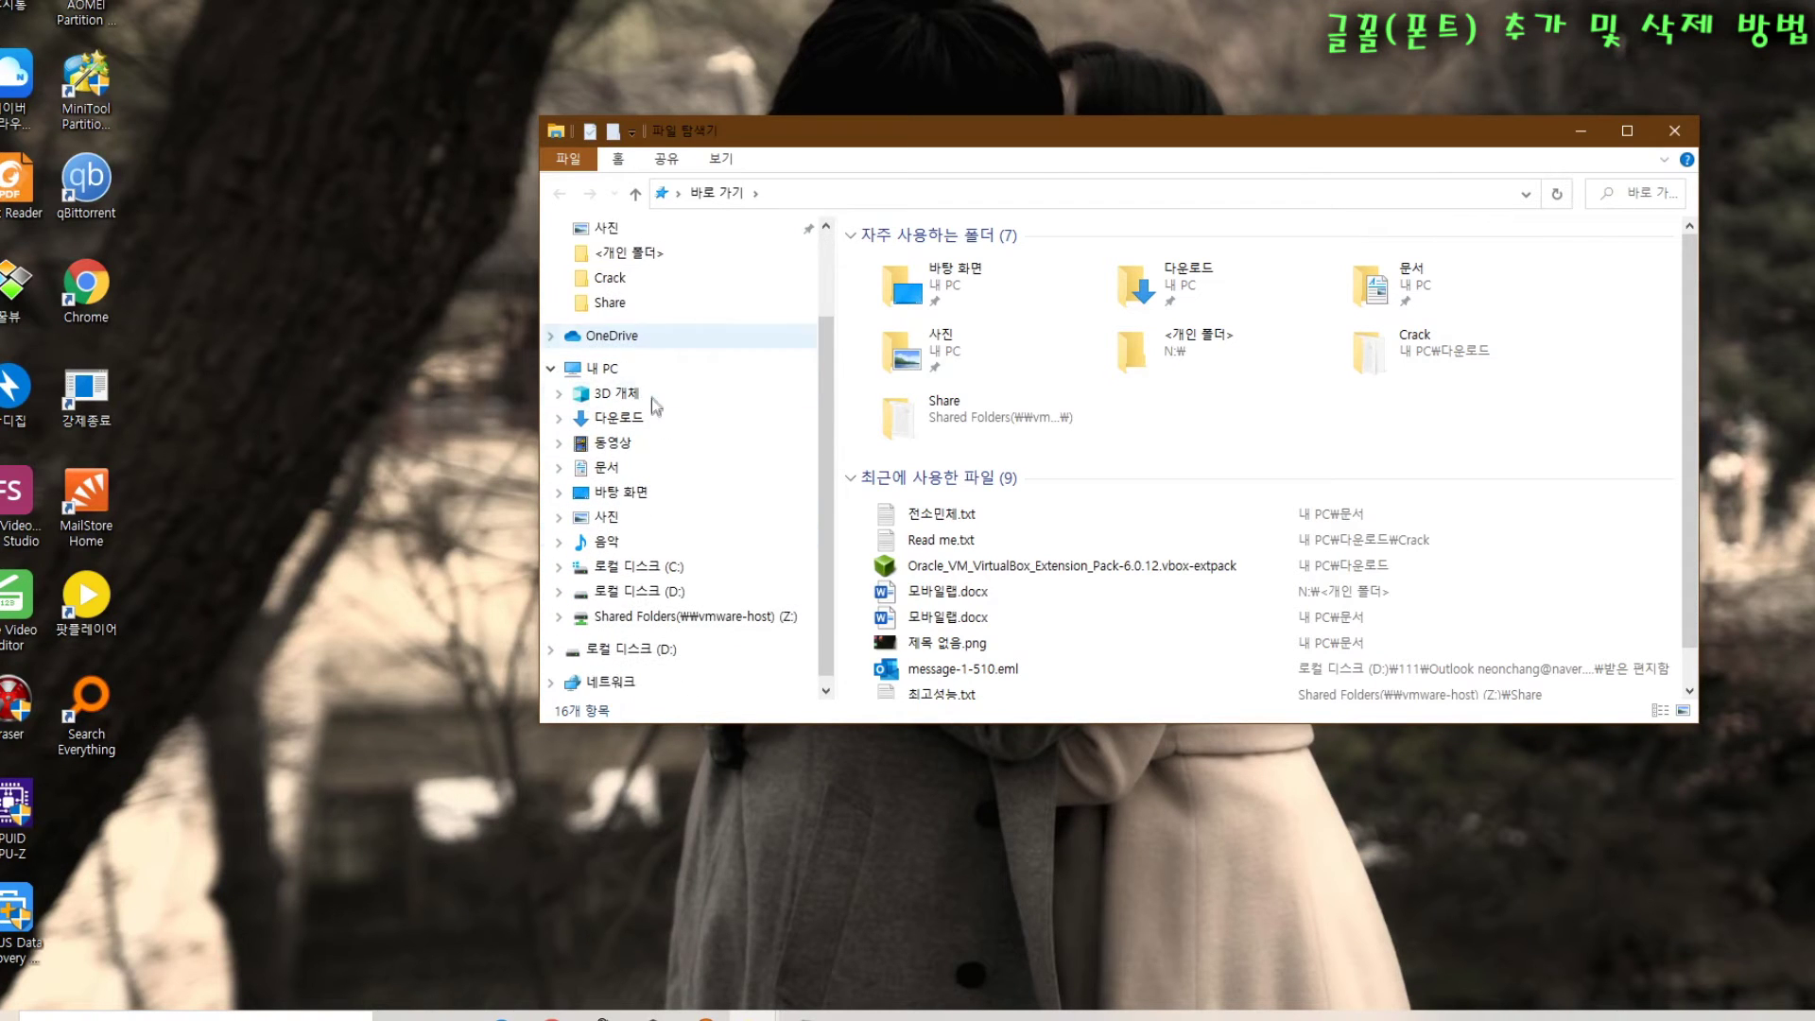
pyautogui.click(1675, 132)
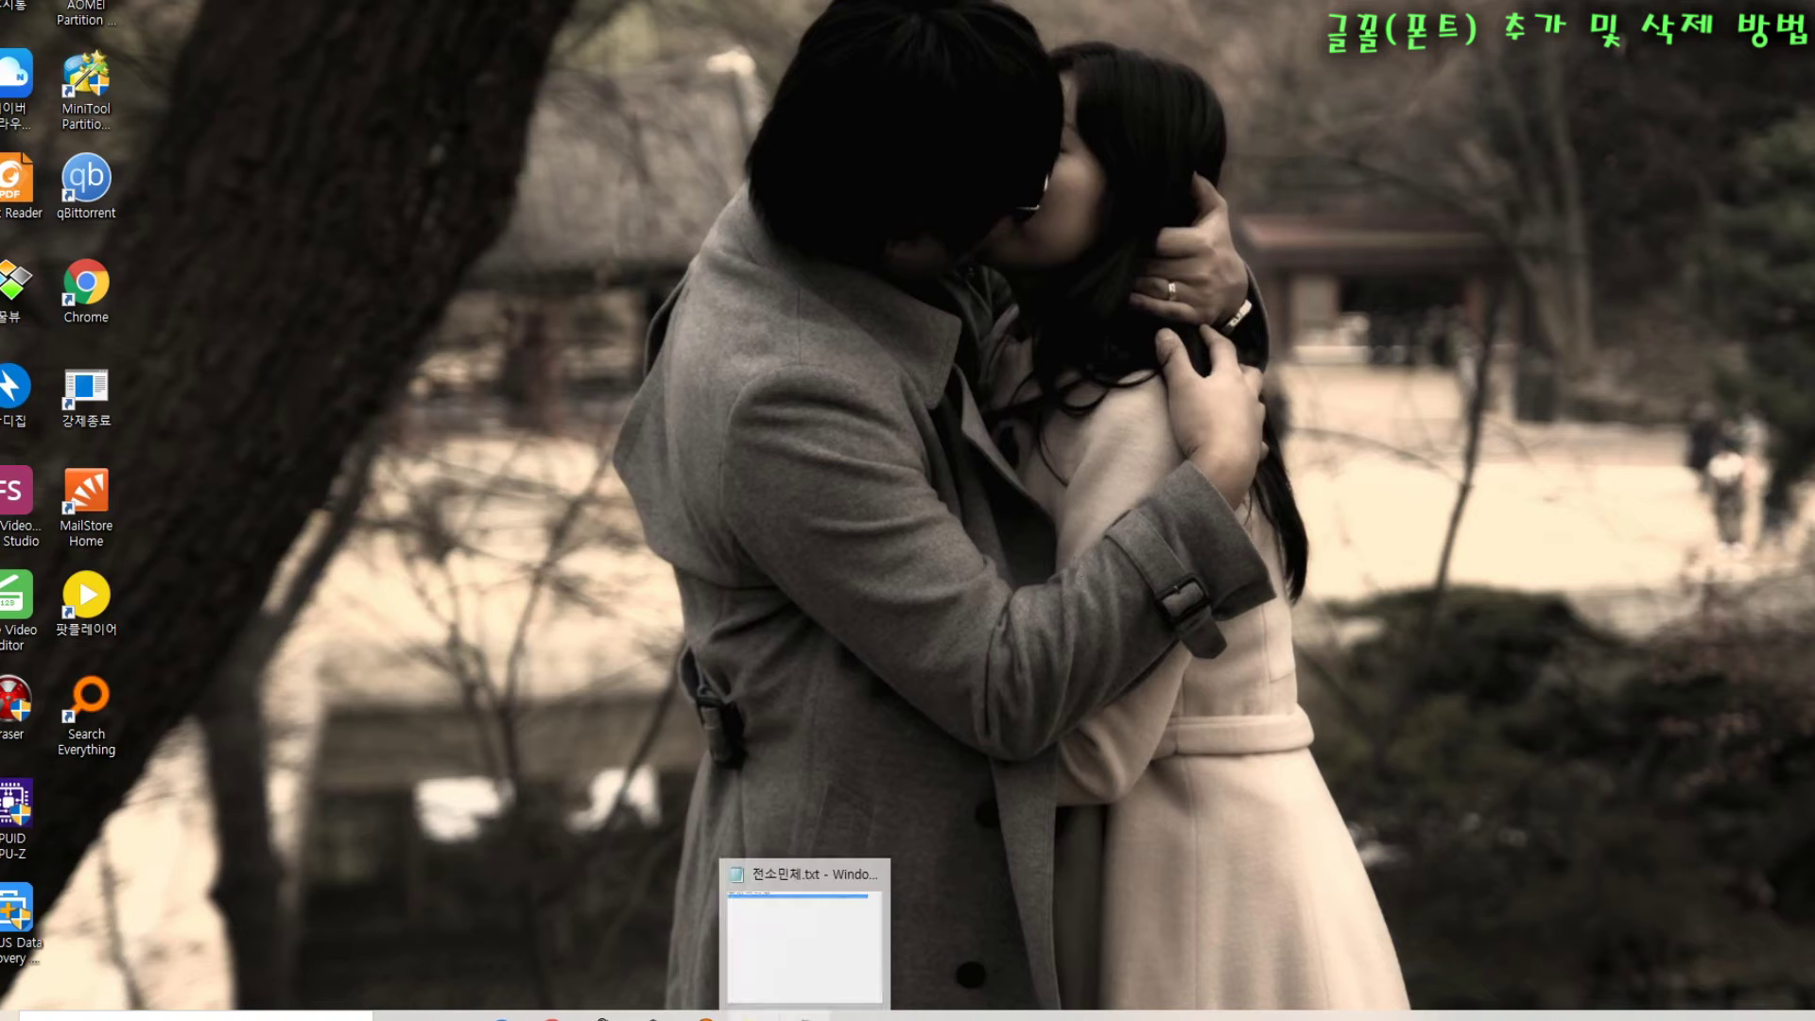
# Step: Switch to the open File Explorer window, go to the Downloads folder, and open Font change.zip in Bandizip
pyautogui.click(755, 1017)
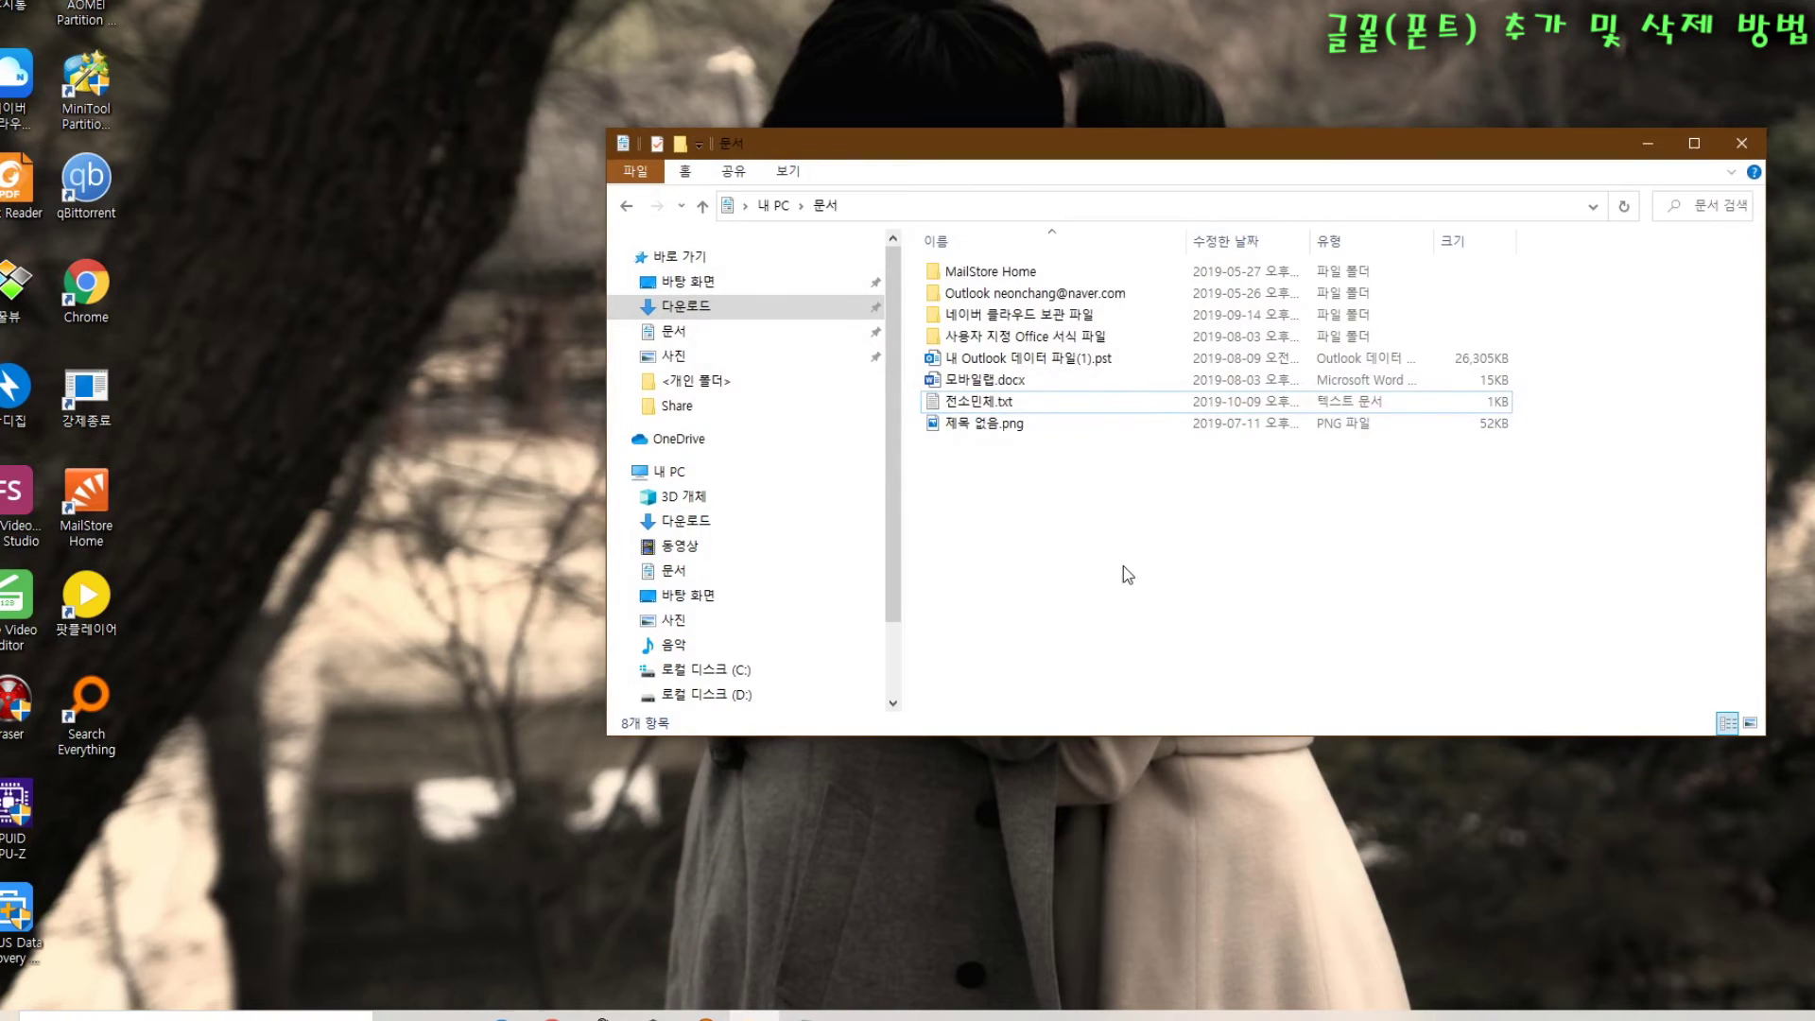
pyautogui.click(700, 306)
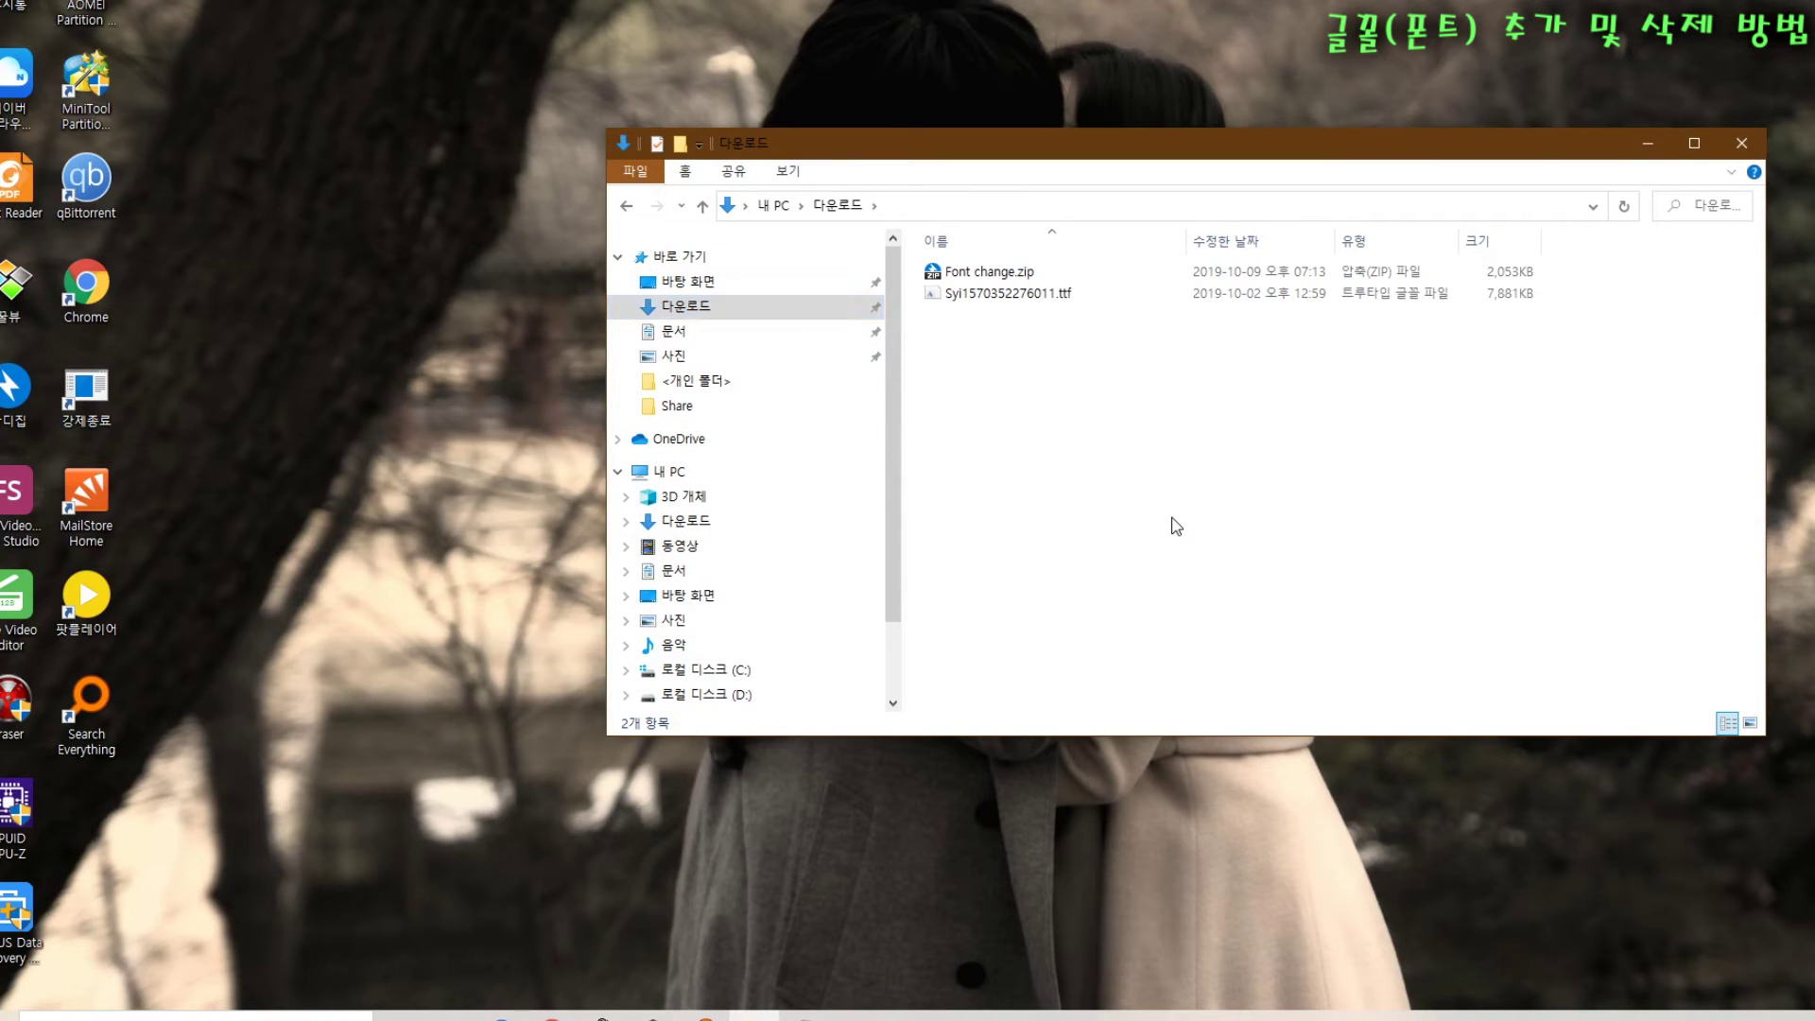
pyautogui.click(1021, 272)
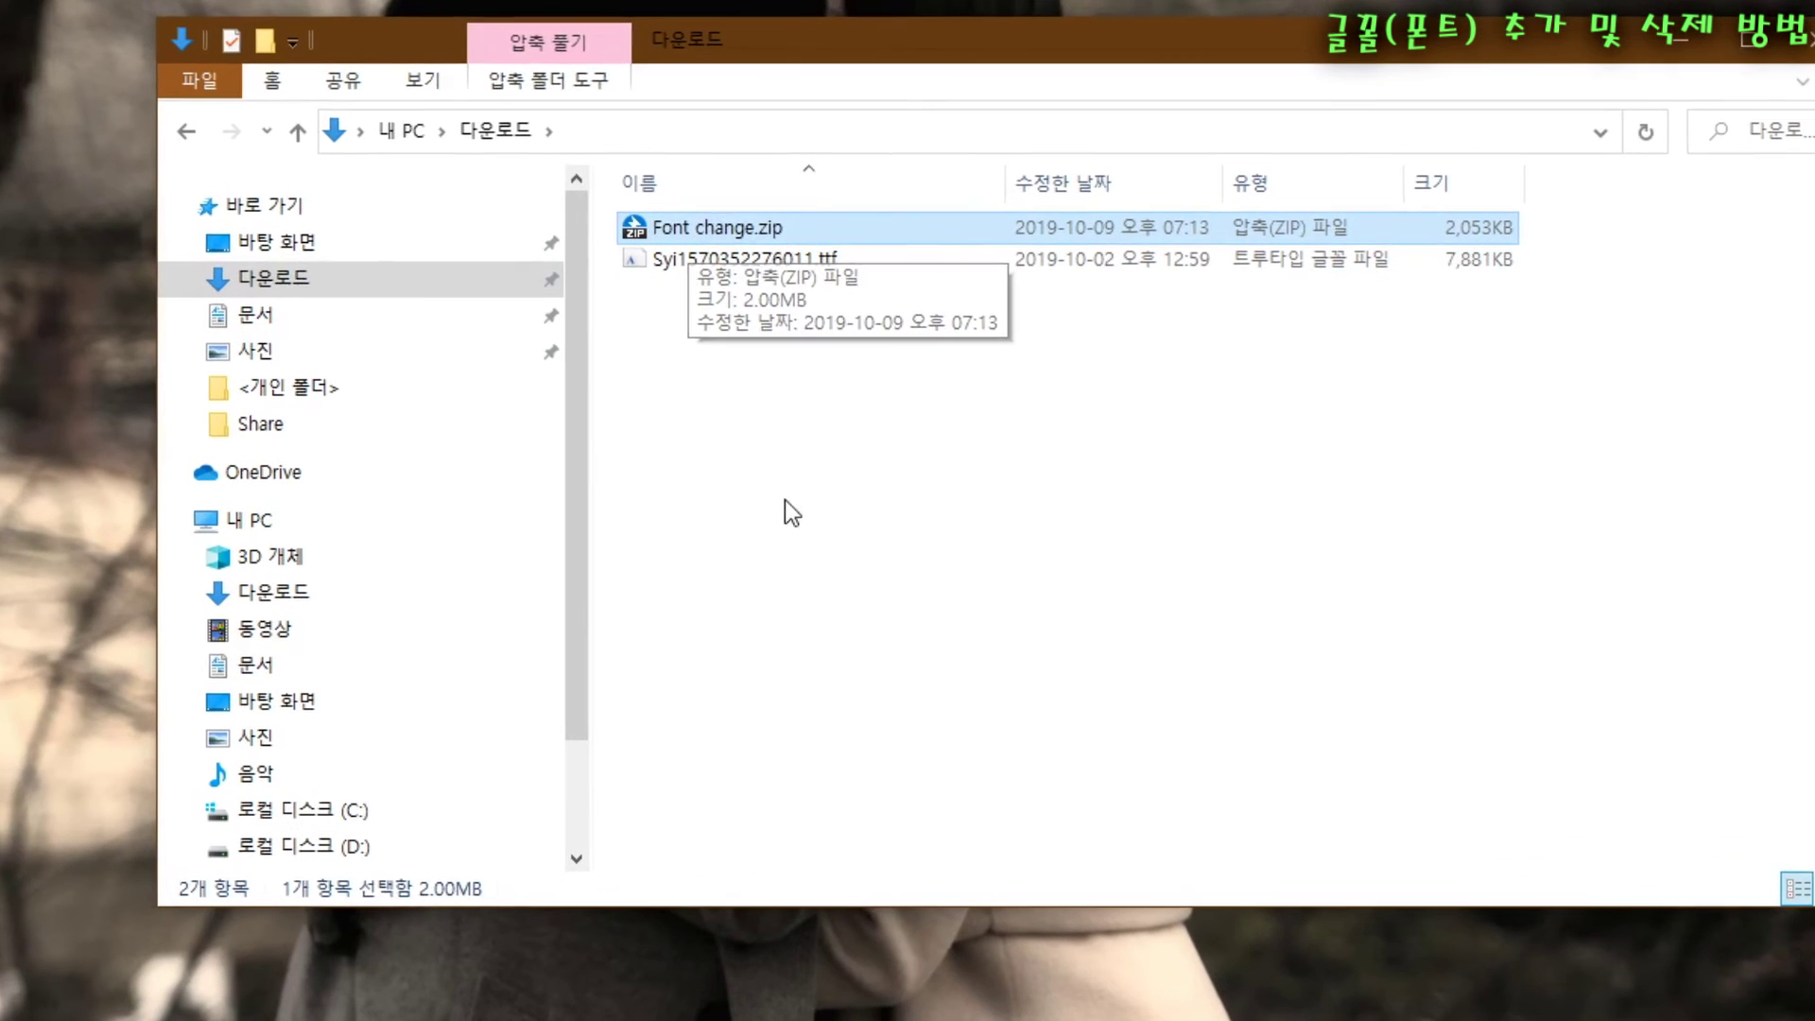
pyautogui.click(936, 484)
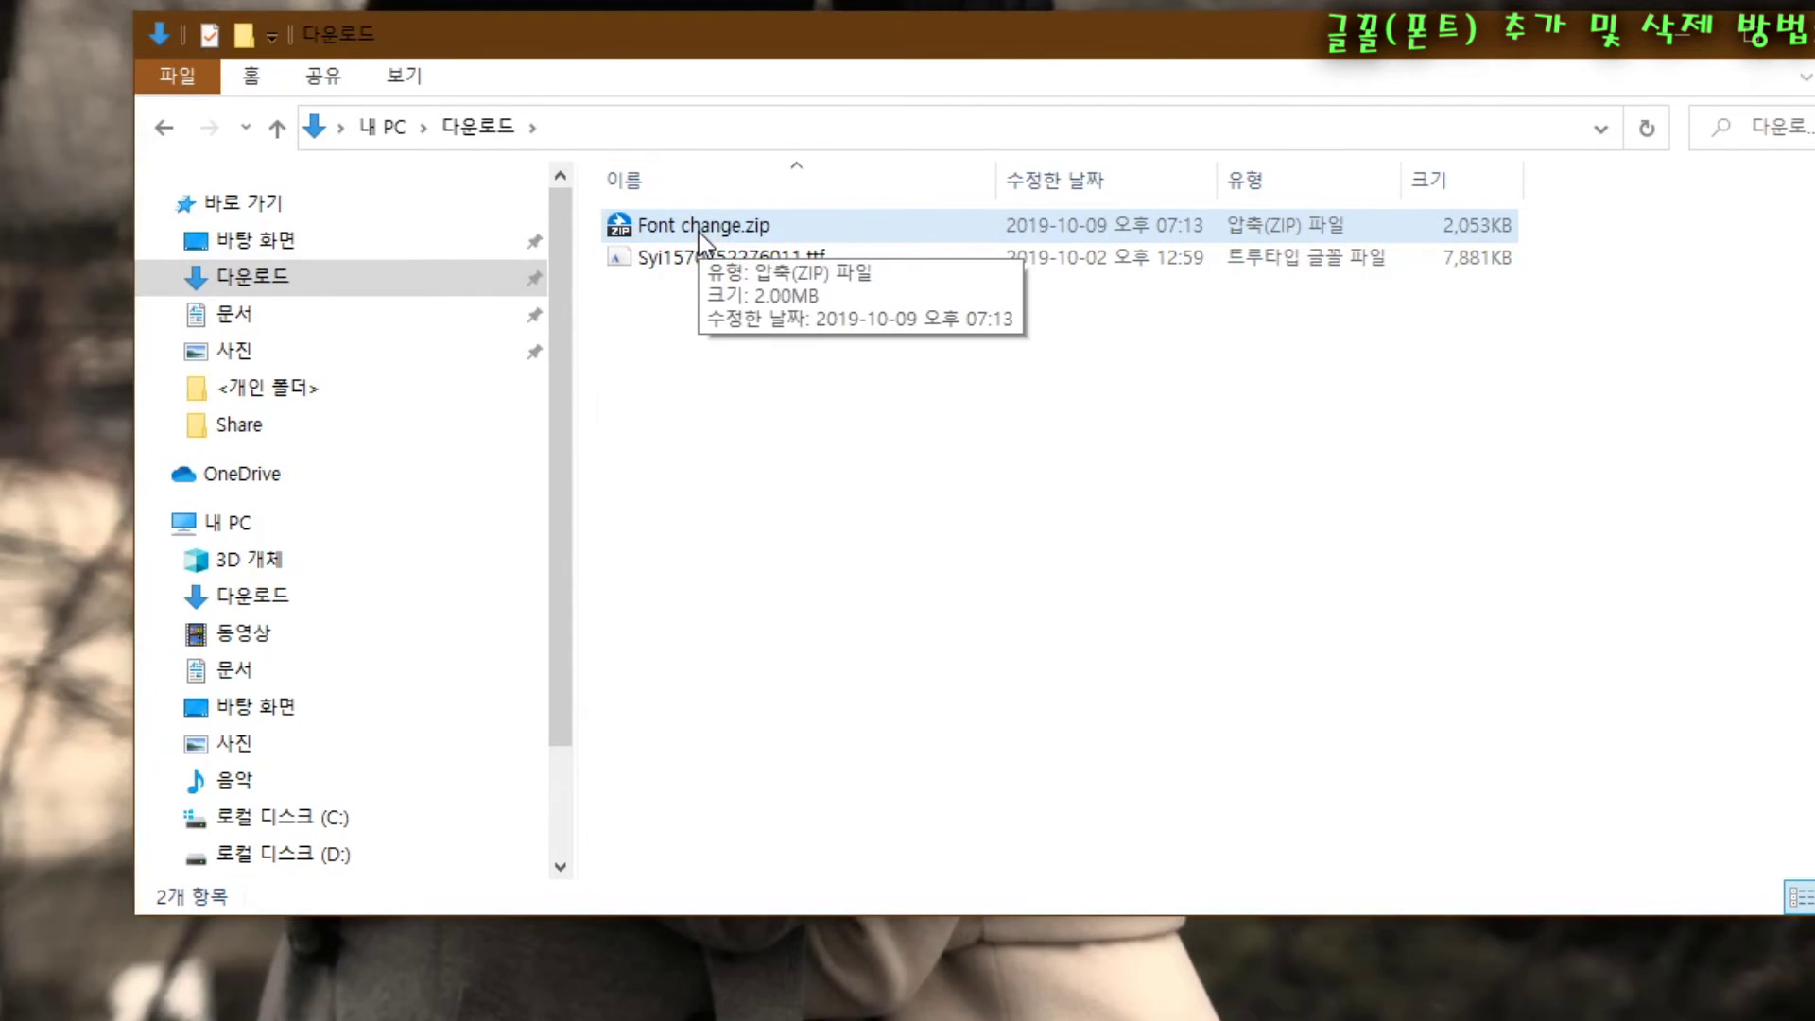
pyautogui.click(701, 230)
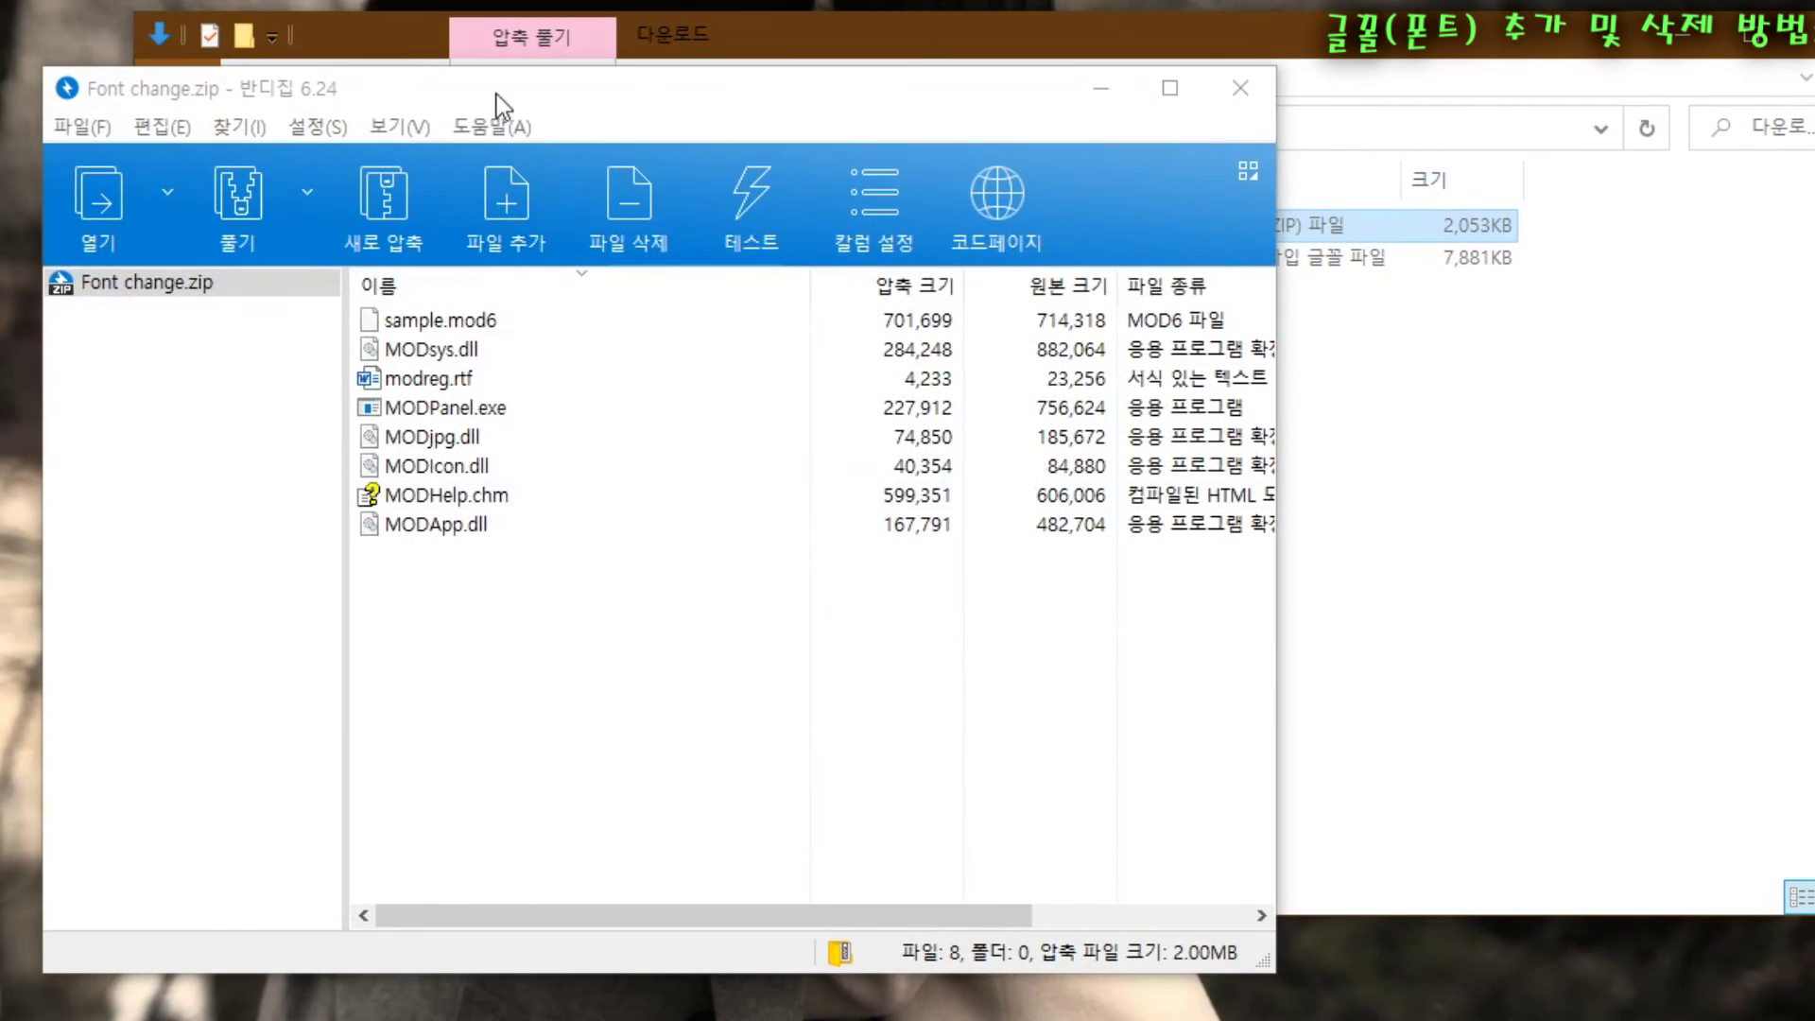
pyautogui.moveTo(496, 95); pyautogui.dragTo(697, 134)
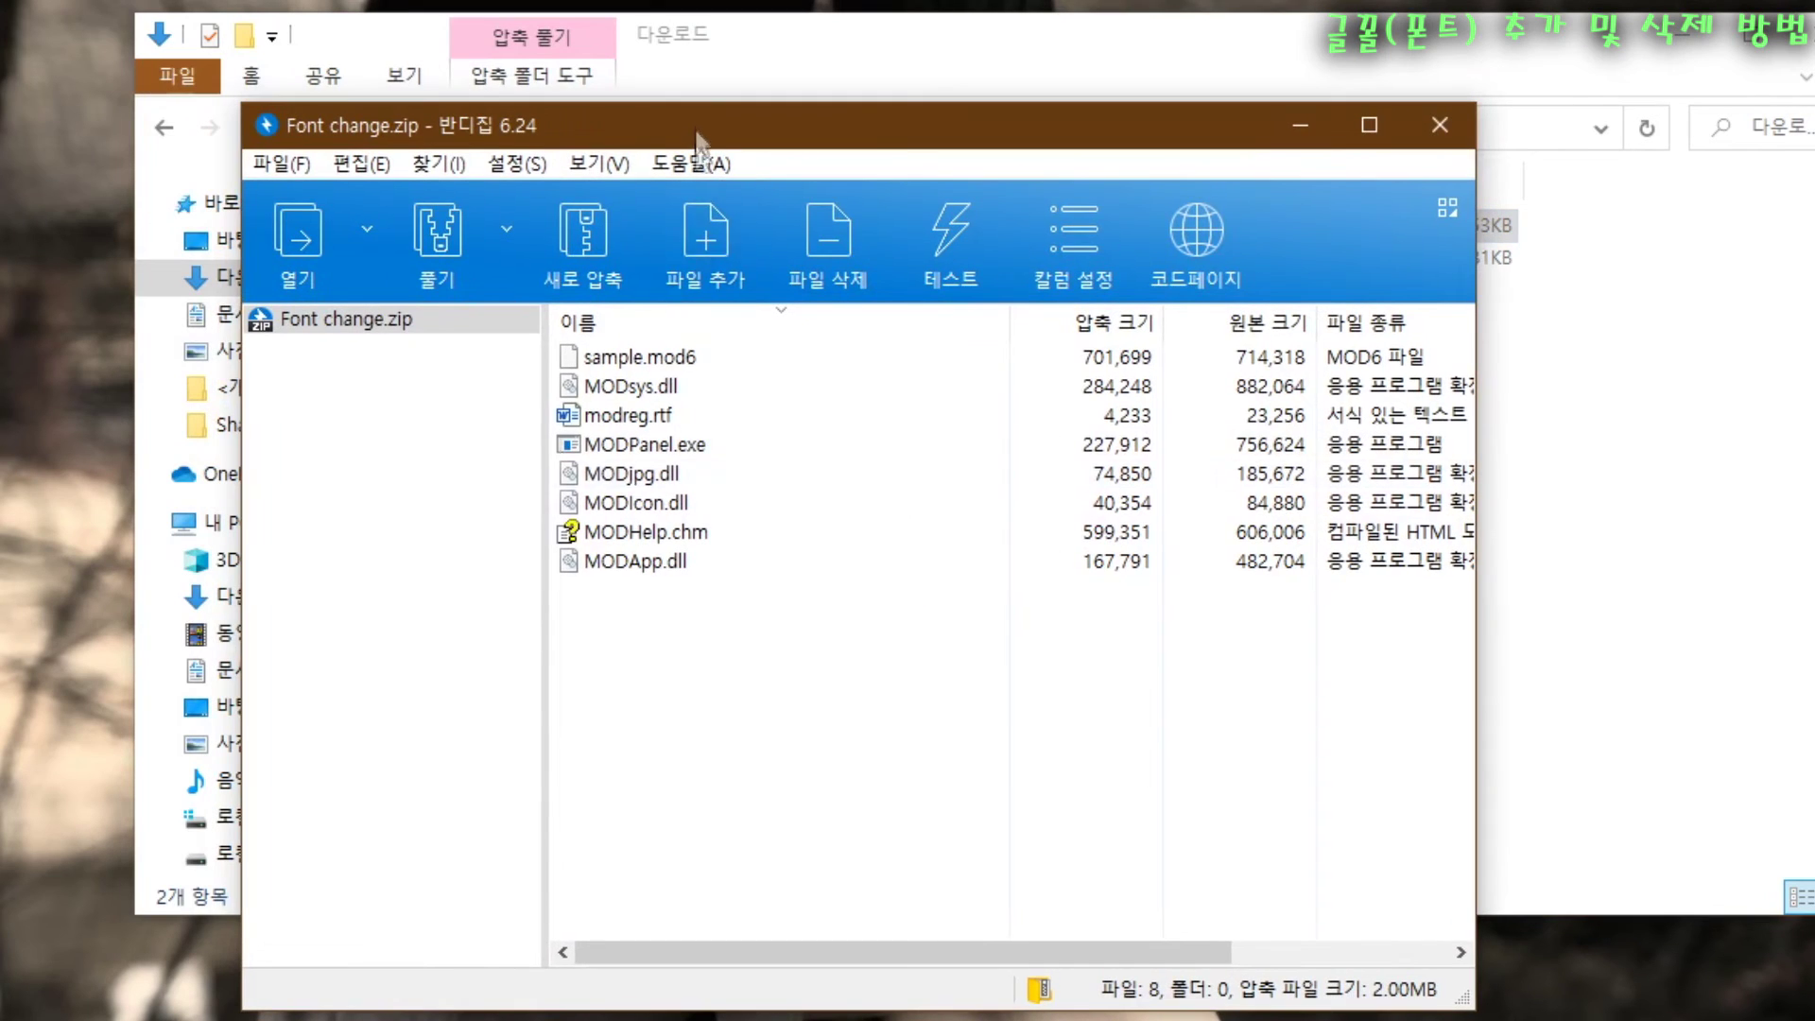
# Step: Extract all files of Font change.zip into a subfolder of Downloads named after the archive, and close Bandizip
pyautogui.click(423, 235)
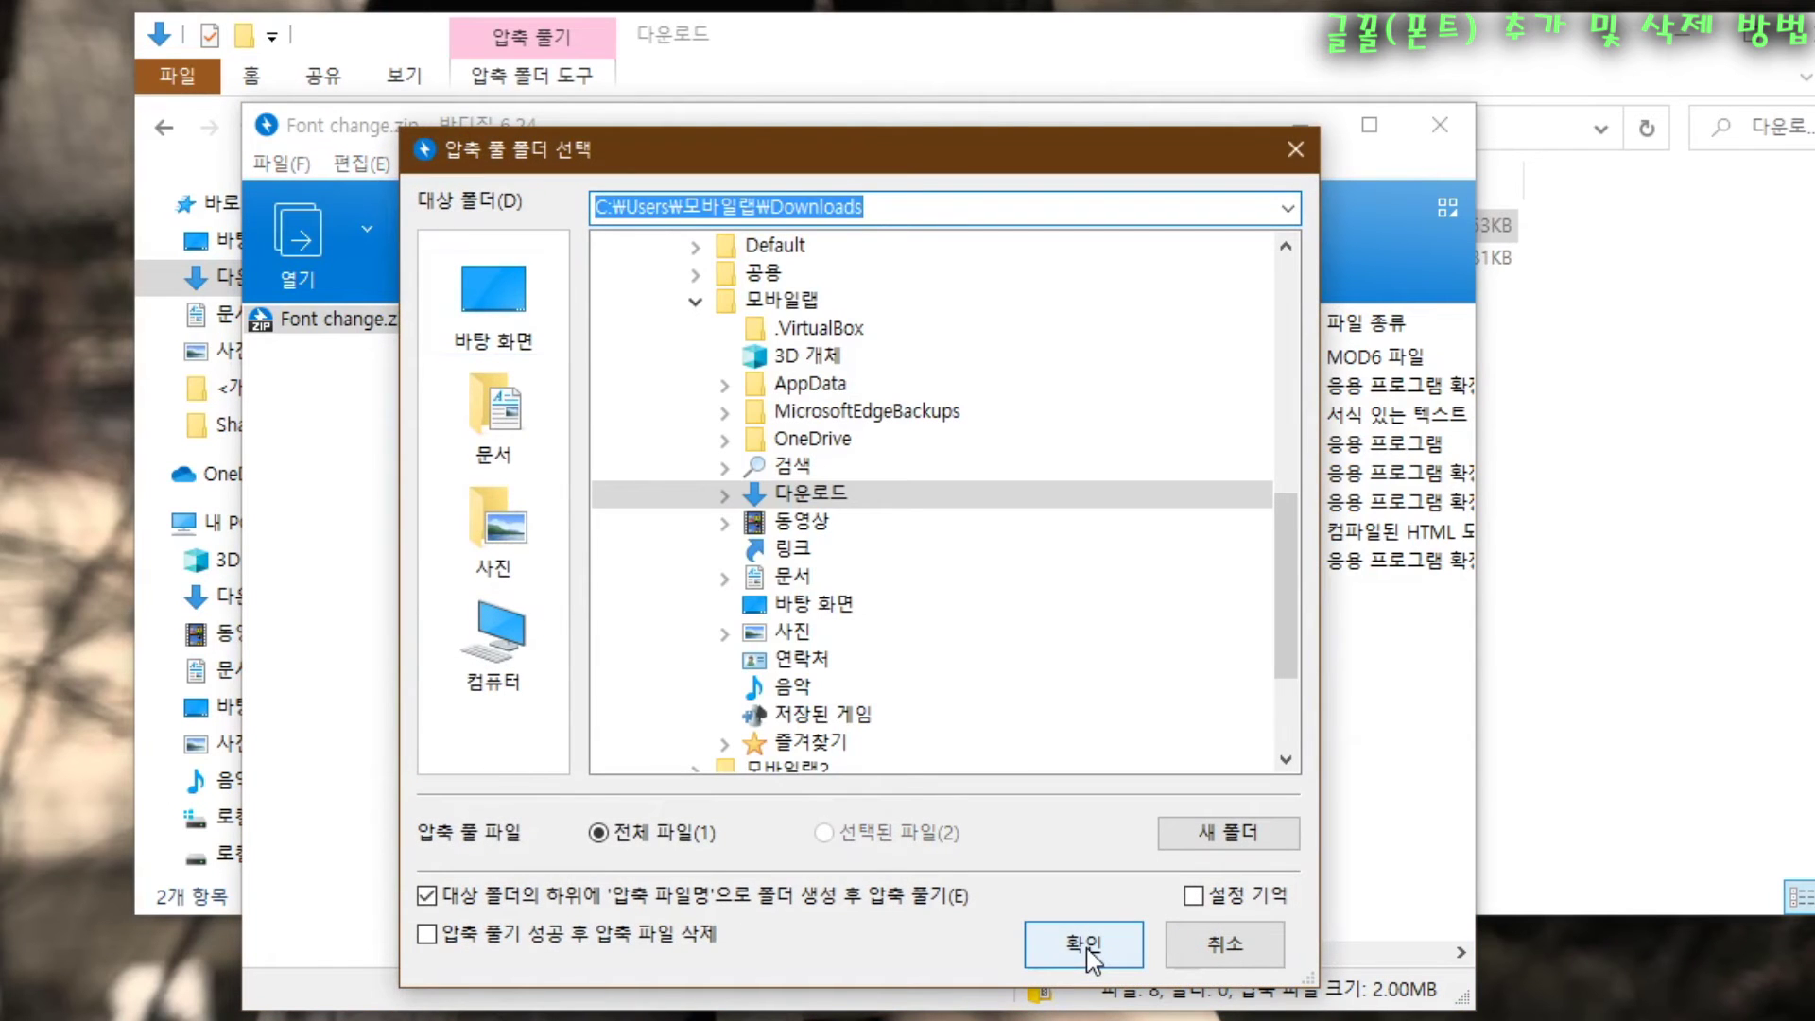
pyautogui.click(1086, 945)
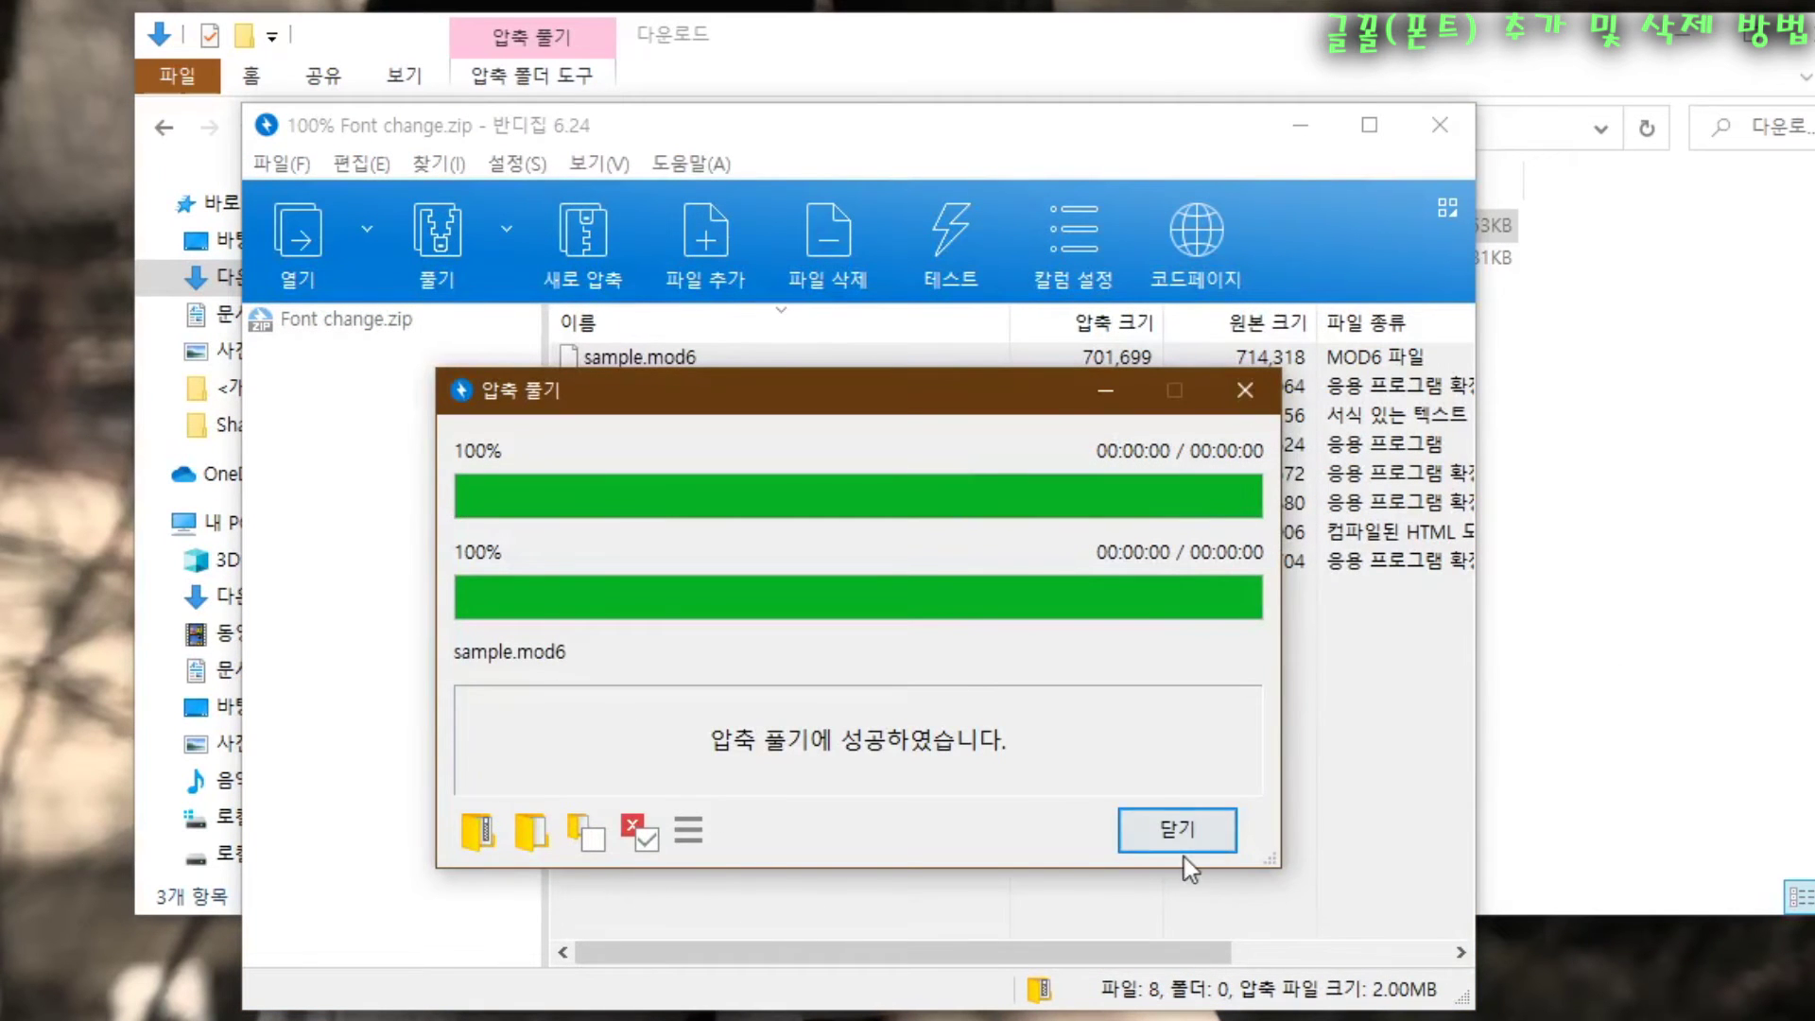
pyautogui.click(1180, 836)
pyautogui.click(1440, 125)
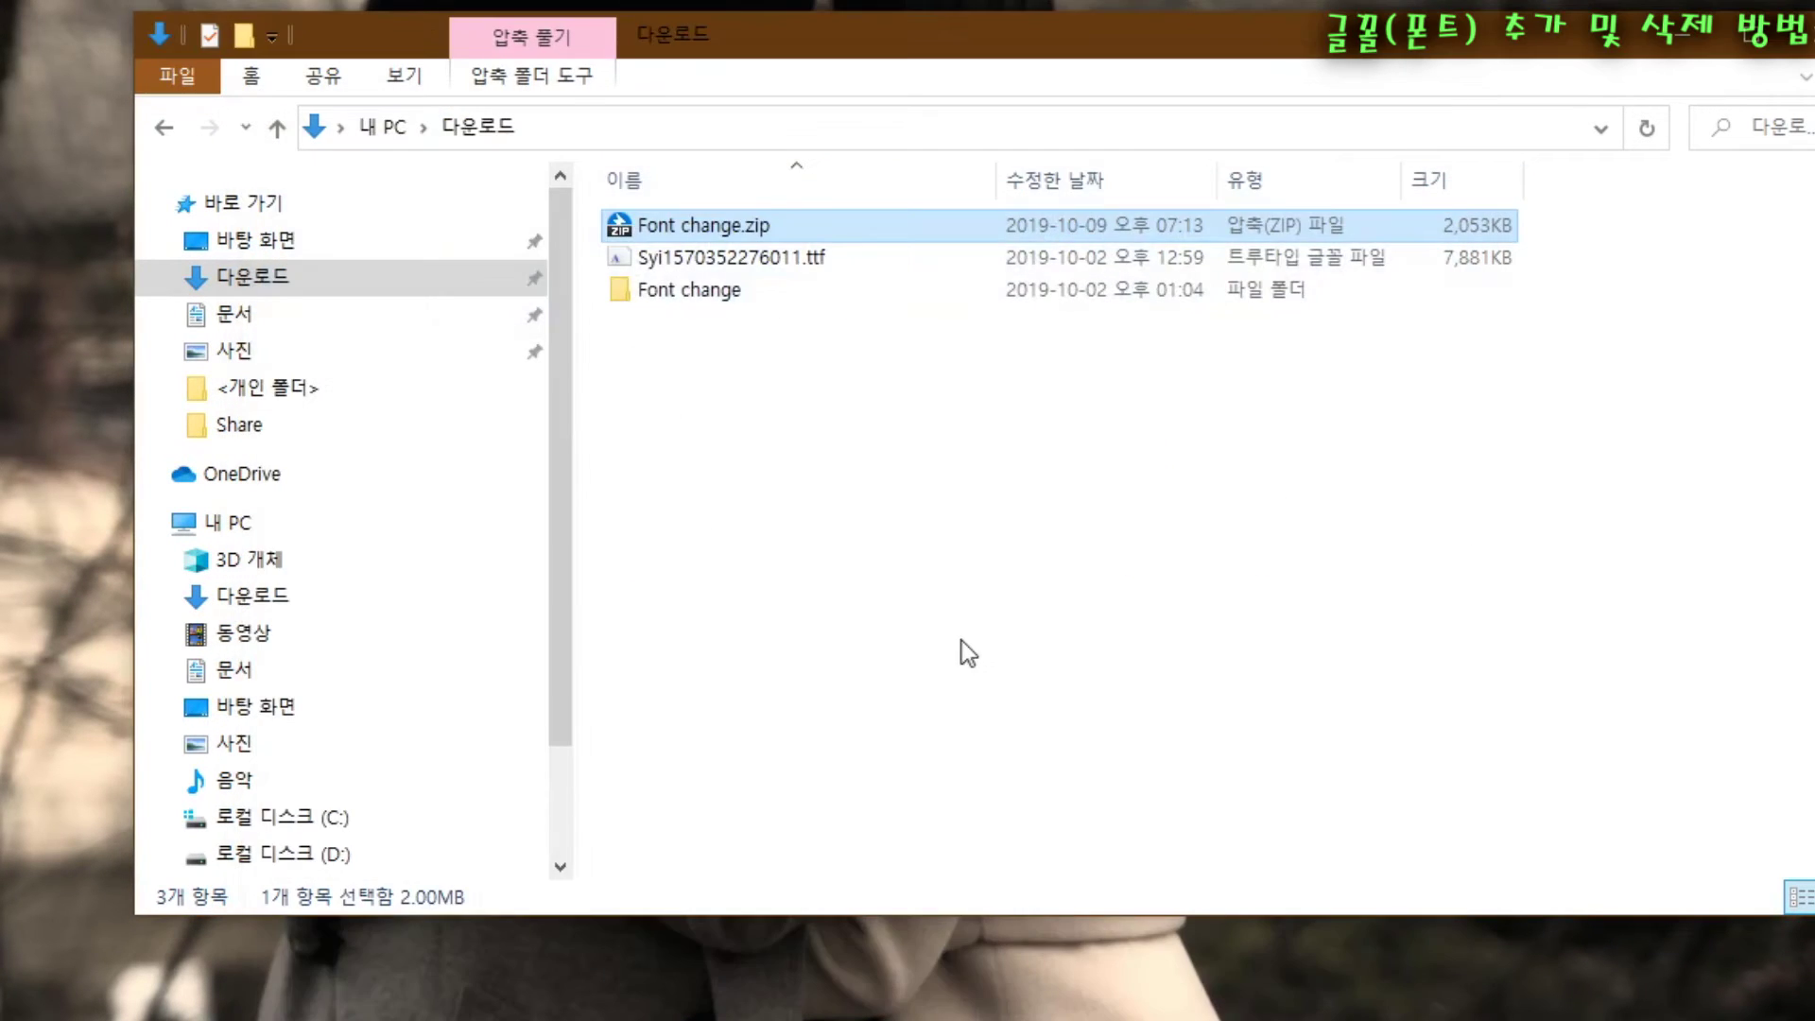
# Step: Open the extracted Font change folder and run MODPanel.exe
pyautogui.click(962, 639)
pyautogui.click(692, 290)
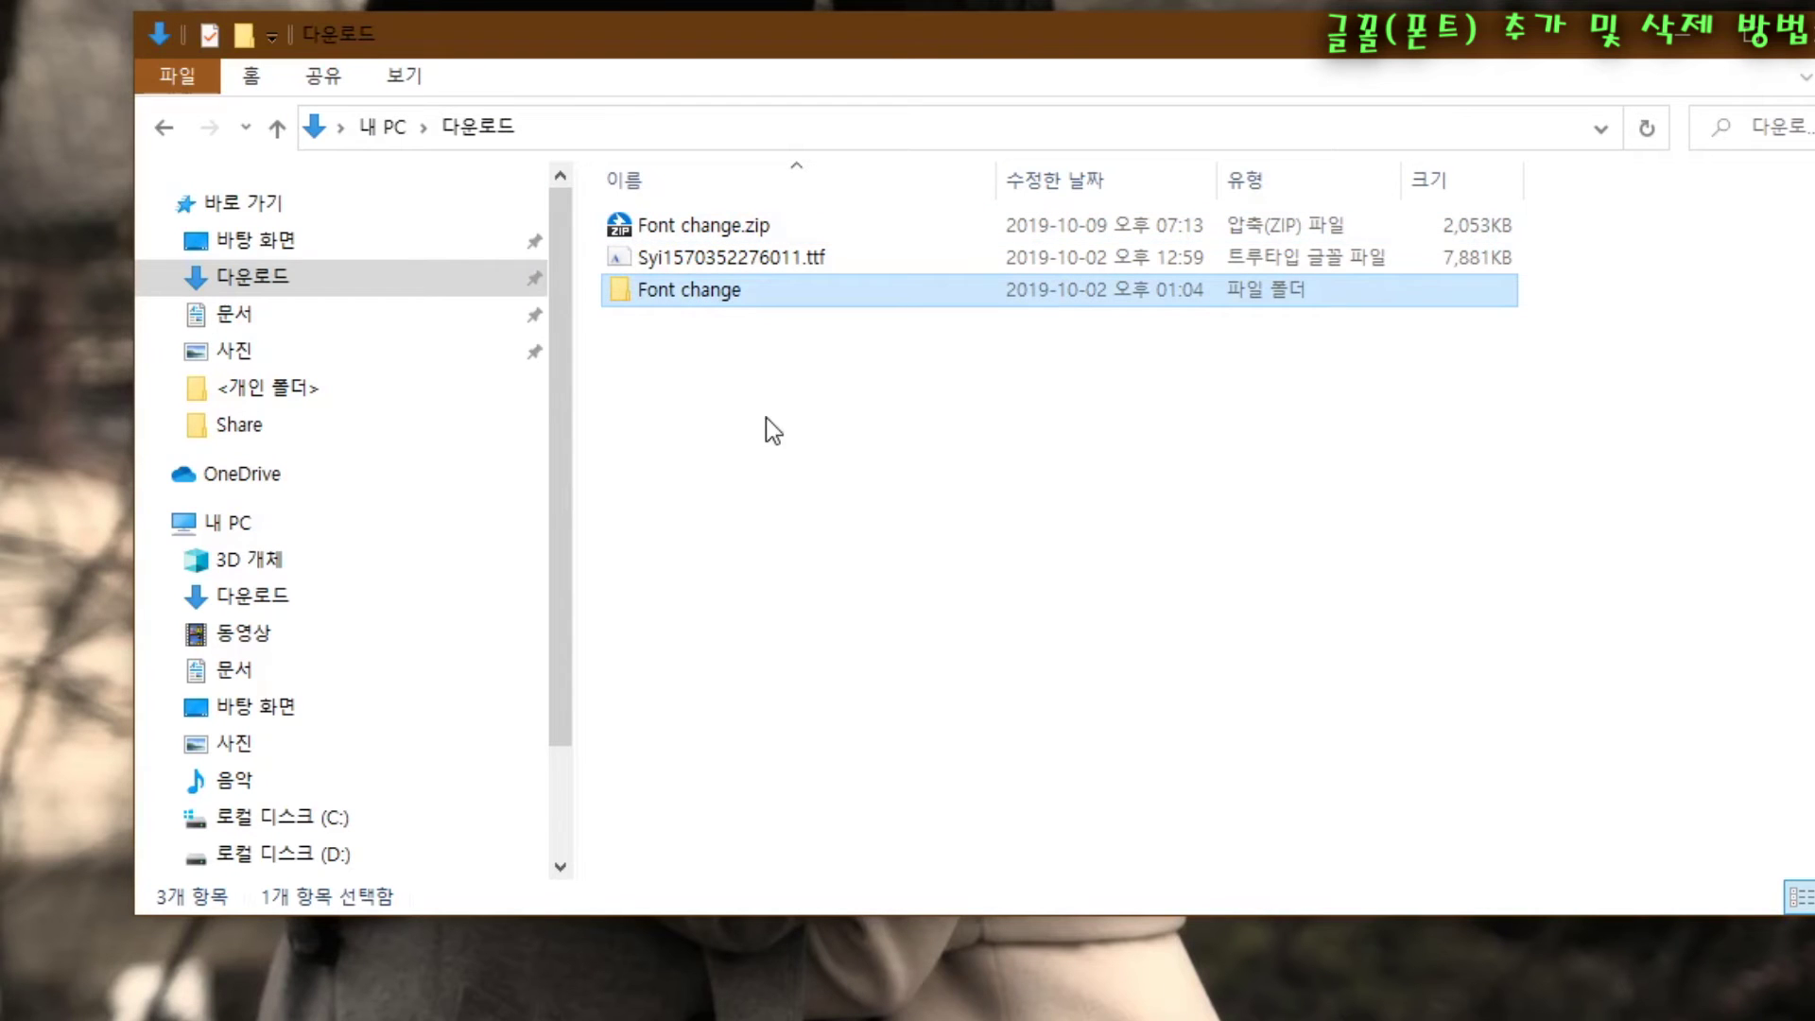
pyautogui.doubleClick(704, 293)
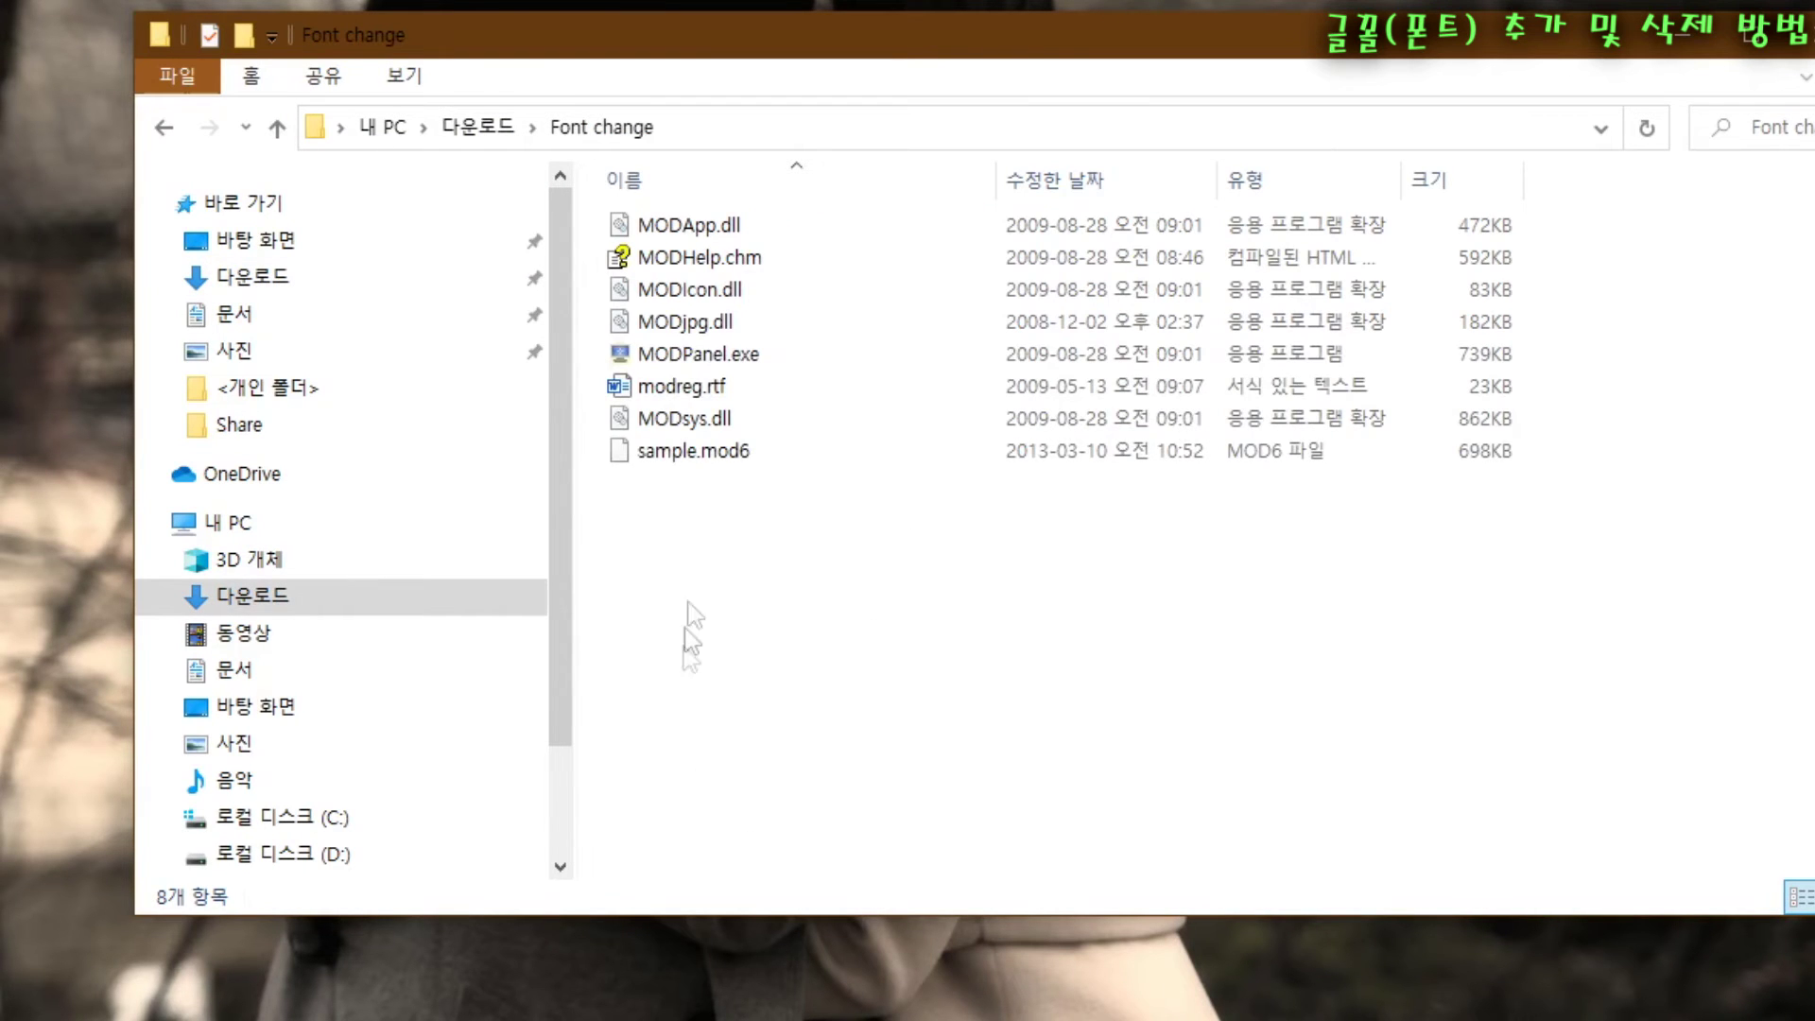
pyautogui.click(699, 356)
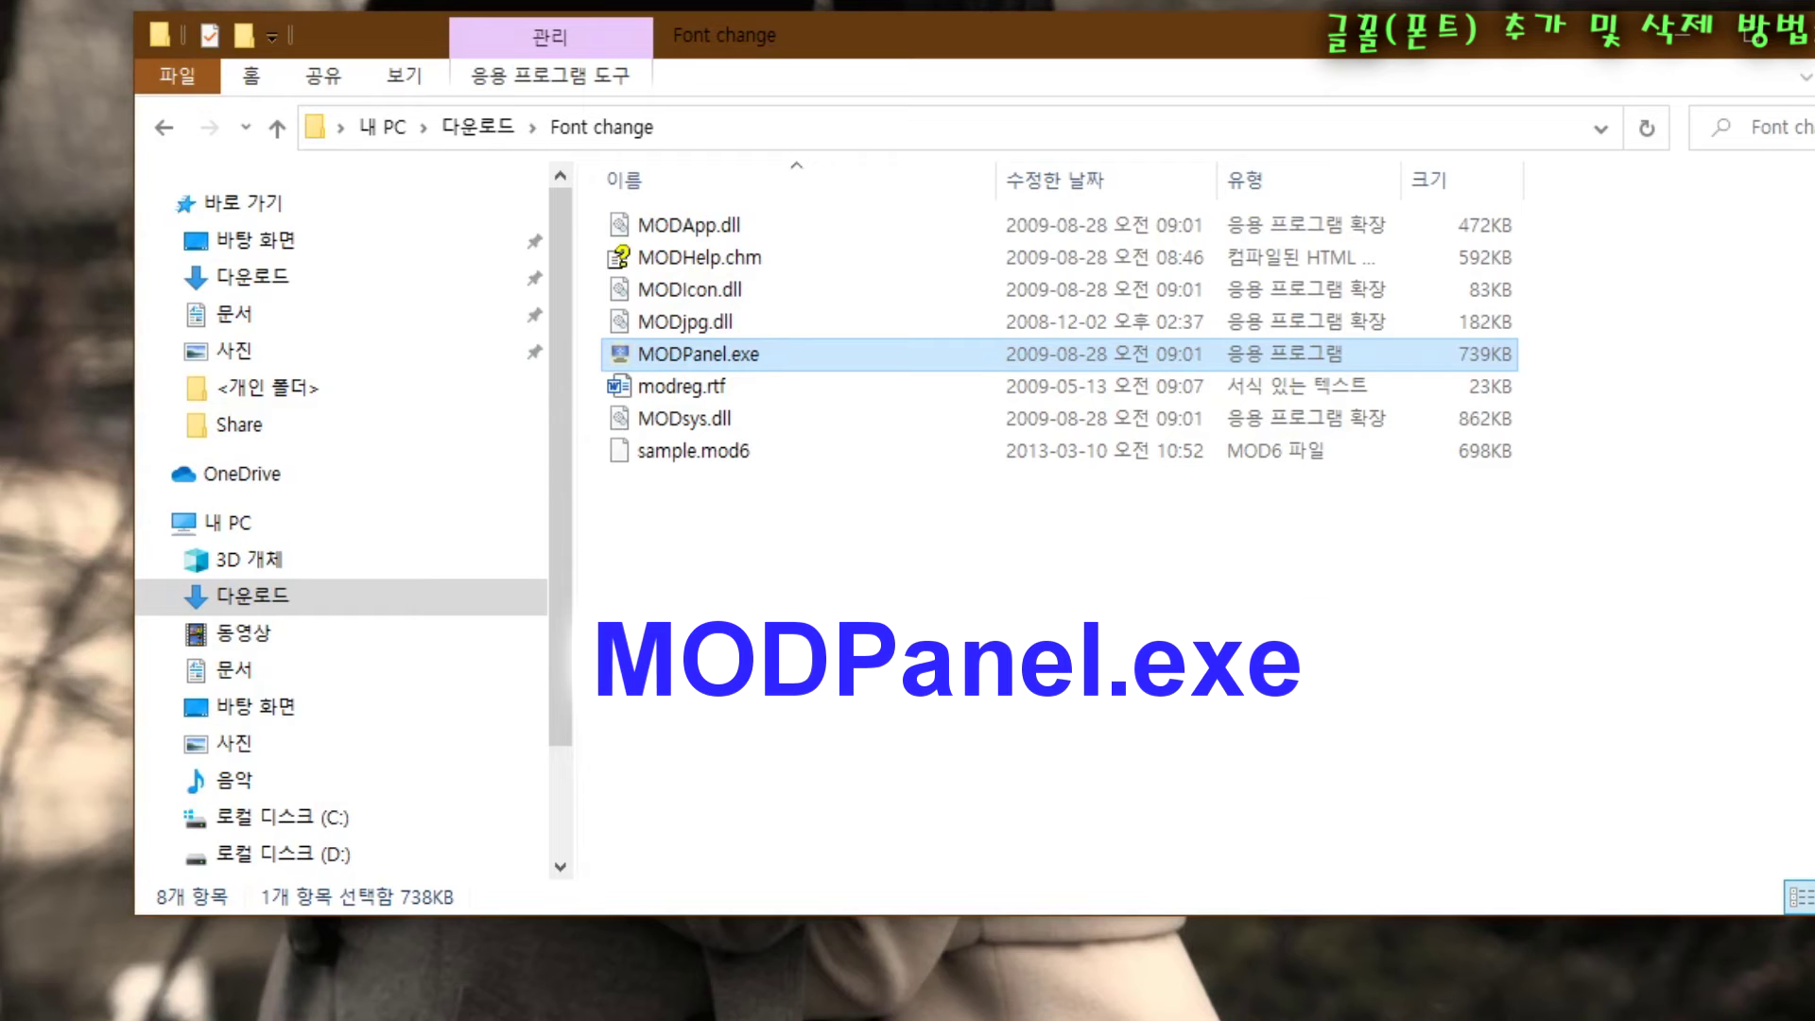
pyautogui.doubleClick(689, 363)
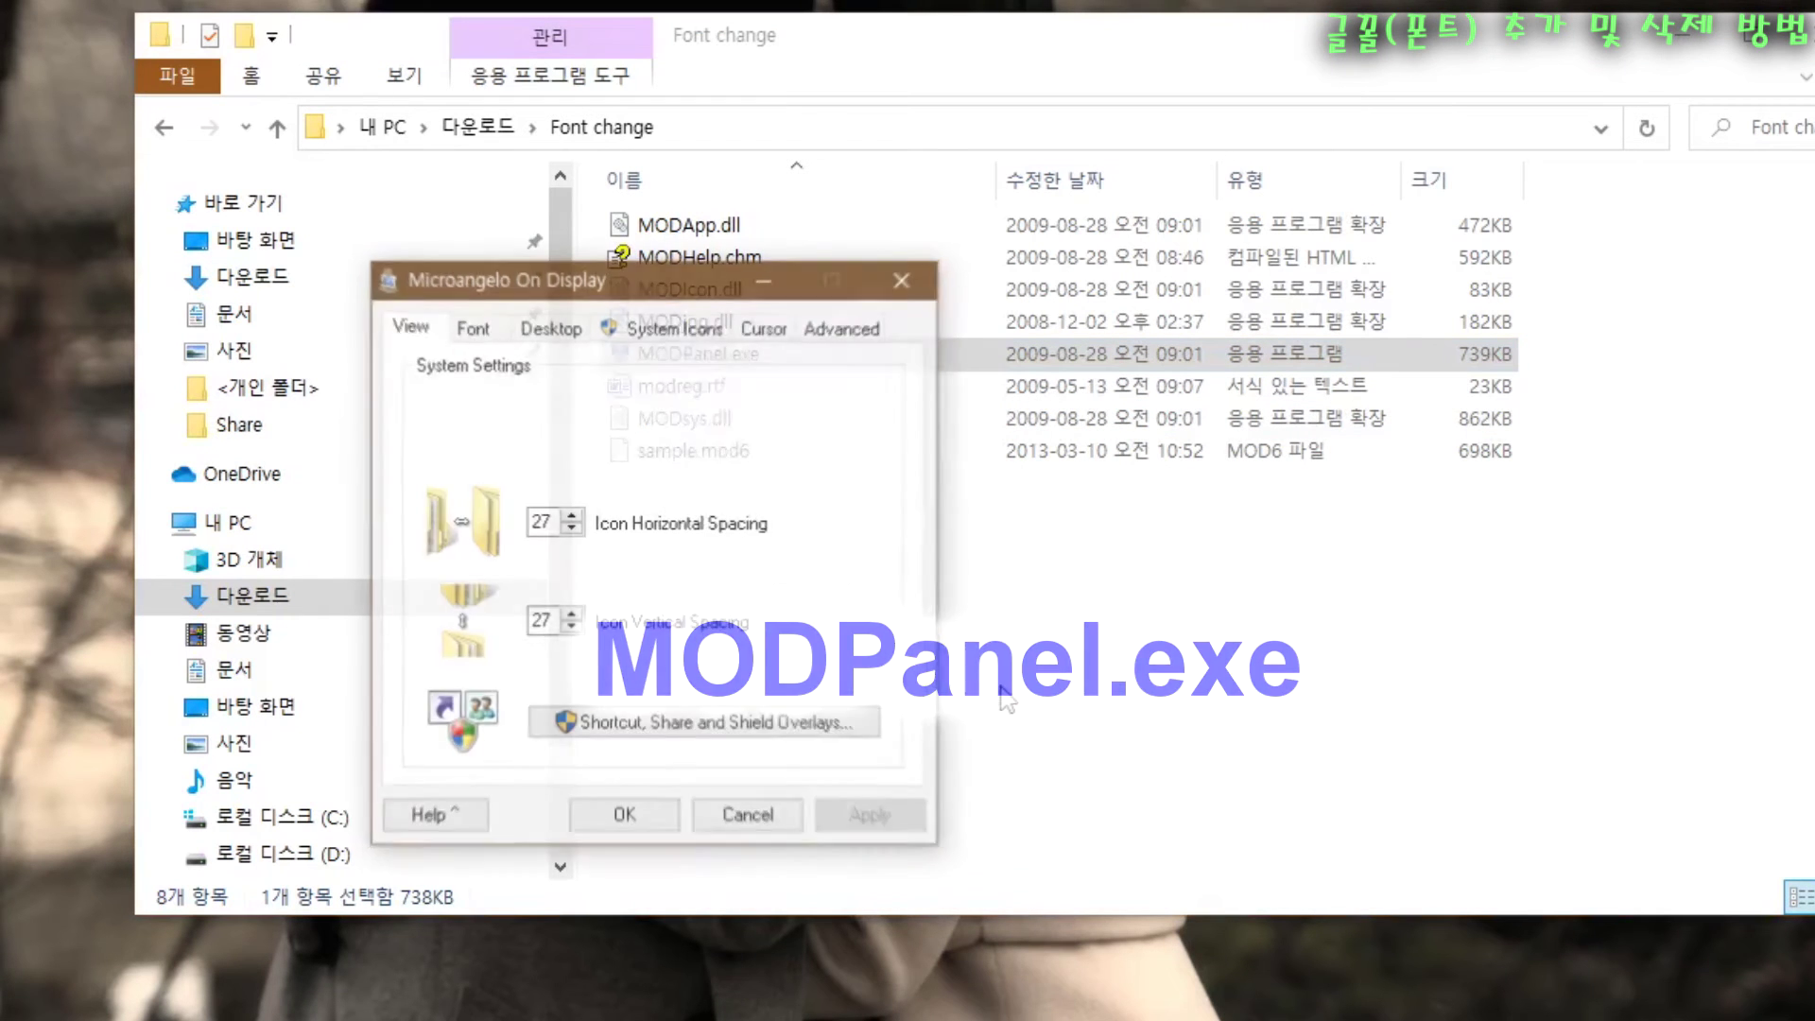
pyautogui.moveTo(571, 285); pyautogui.dragTo(793, 292)
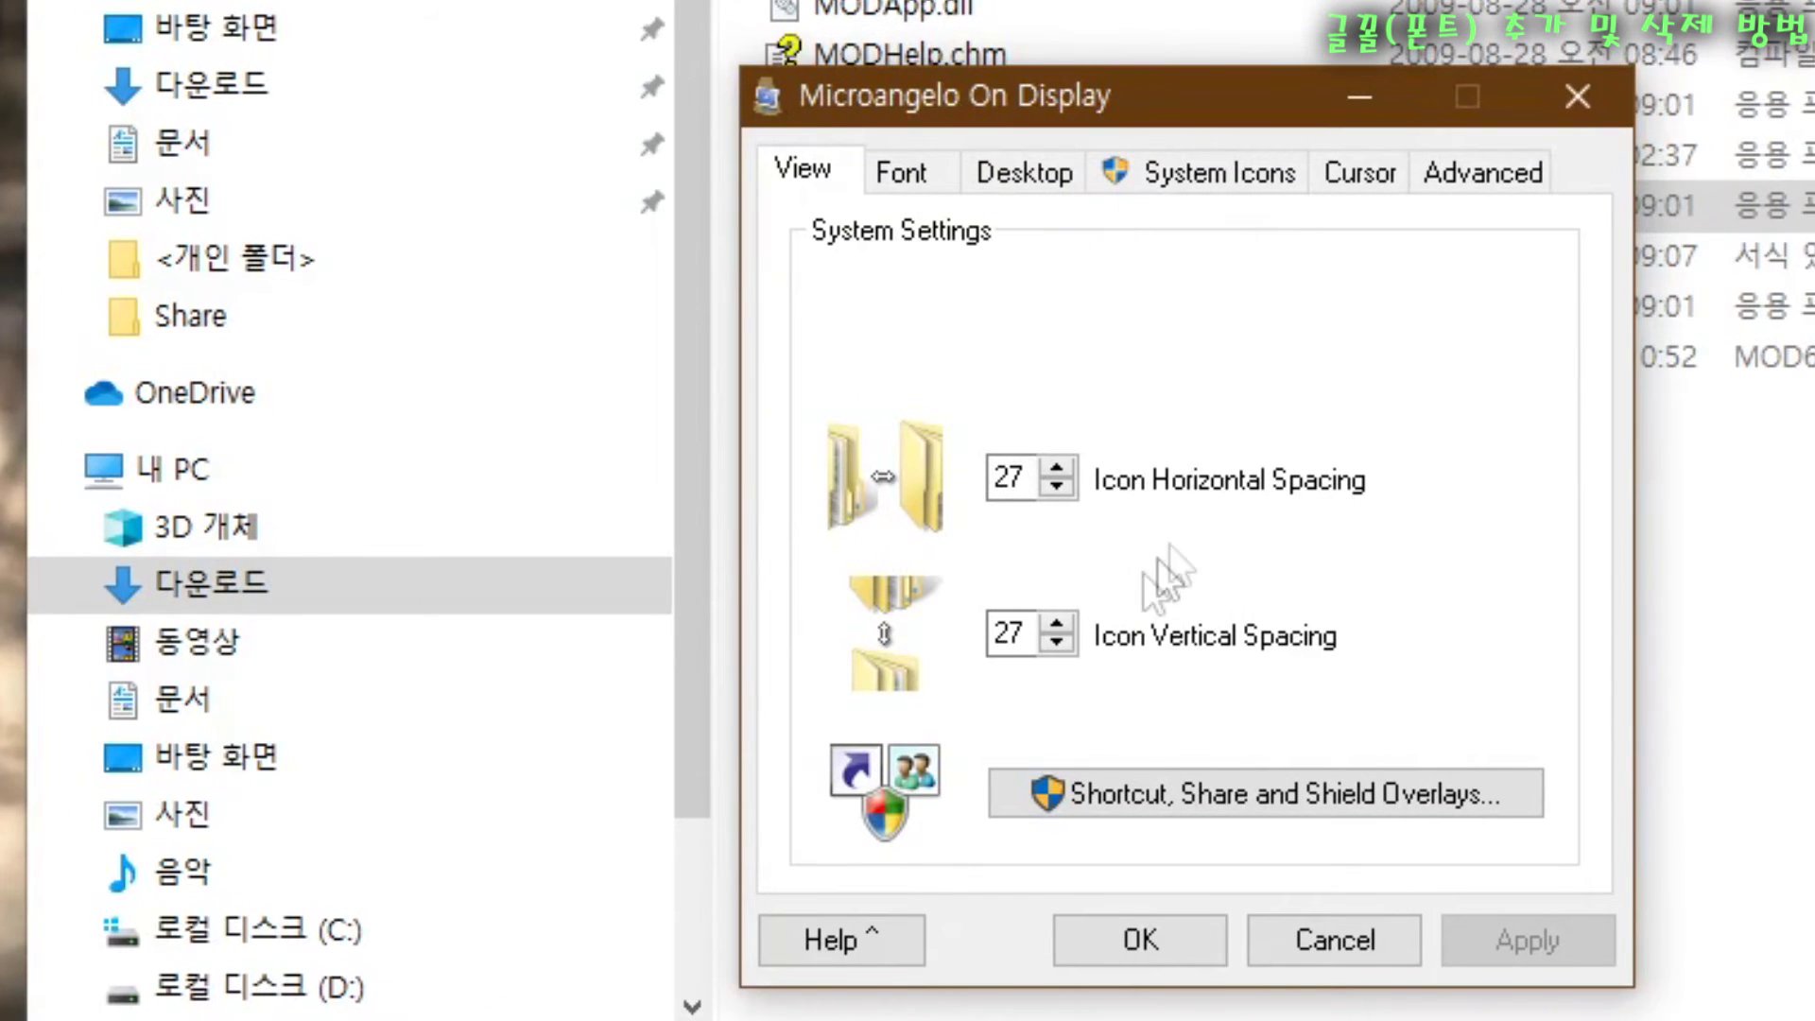
# Step: Set the system text font to 런닝맨 전소민체 in Microangelo On Display and apply it
pyautogui.click(918, 172)
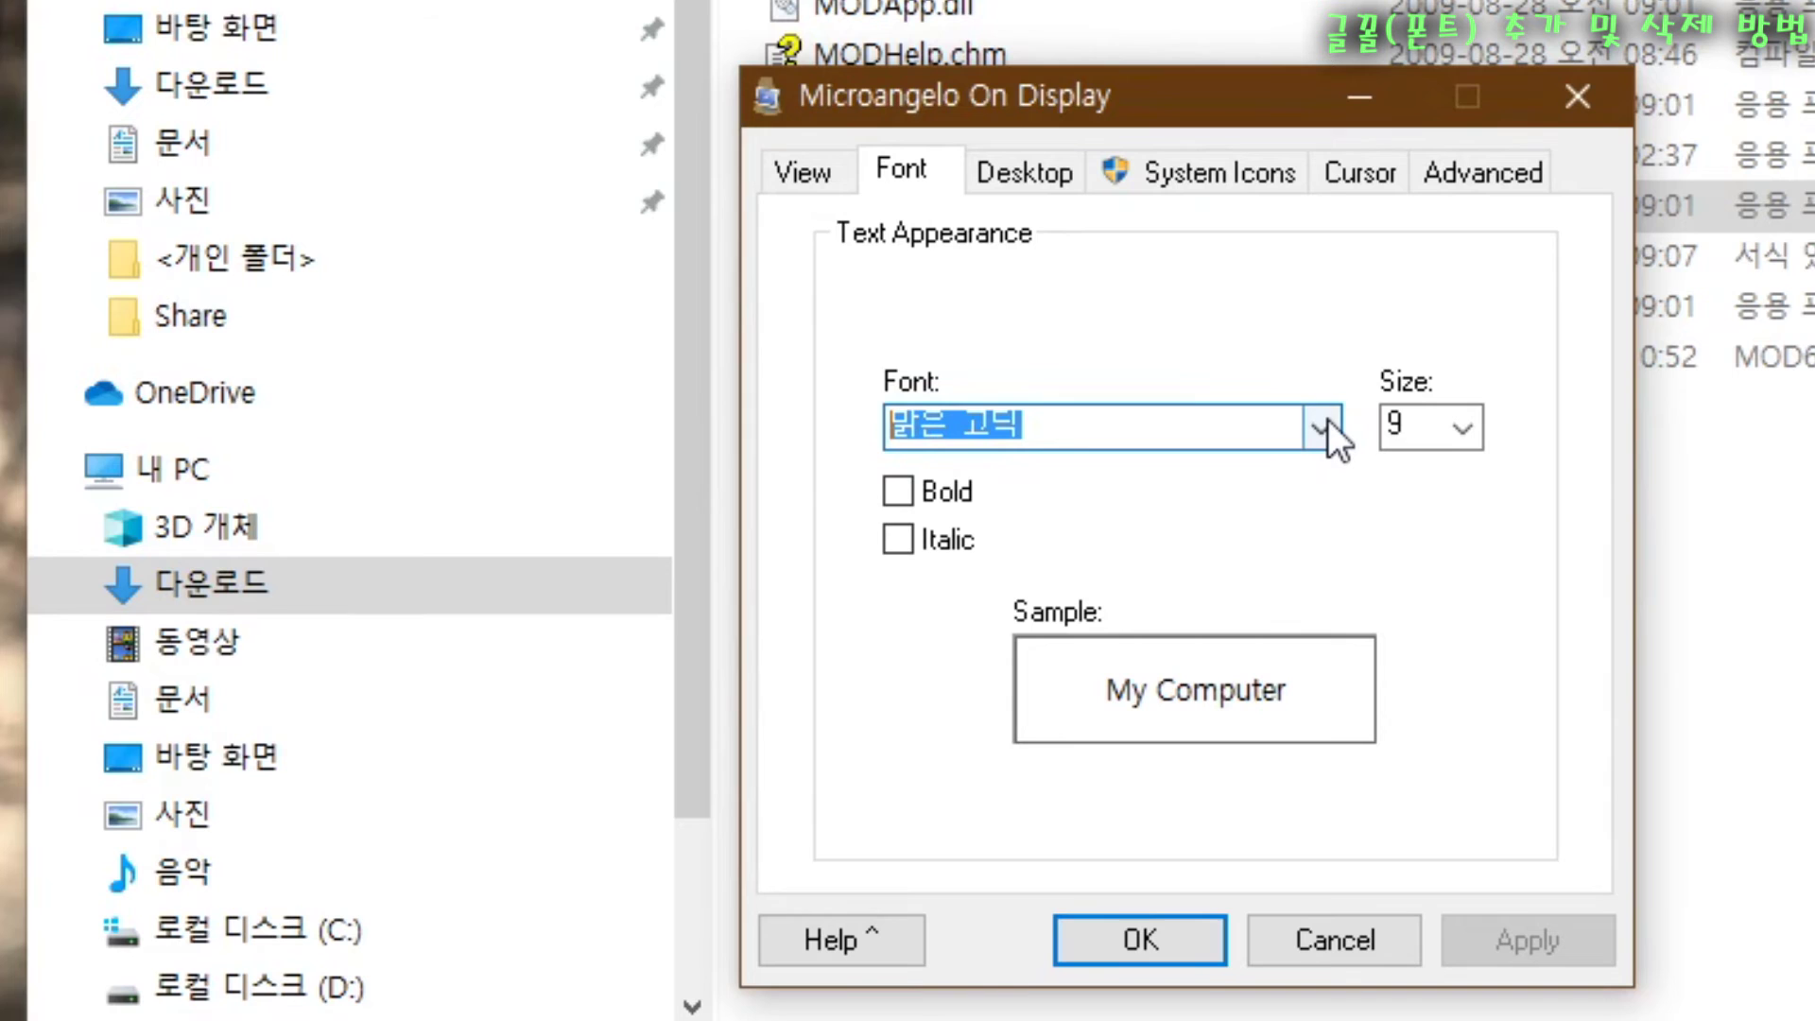
pyautogui.moveTo(1112, 113); pyautogui.dragTo(1195, 123)
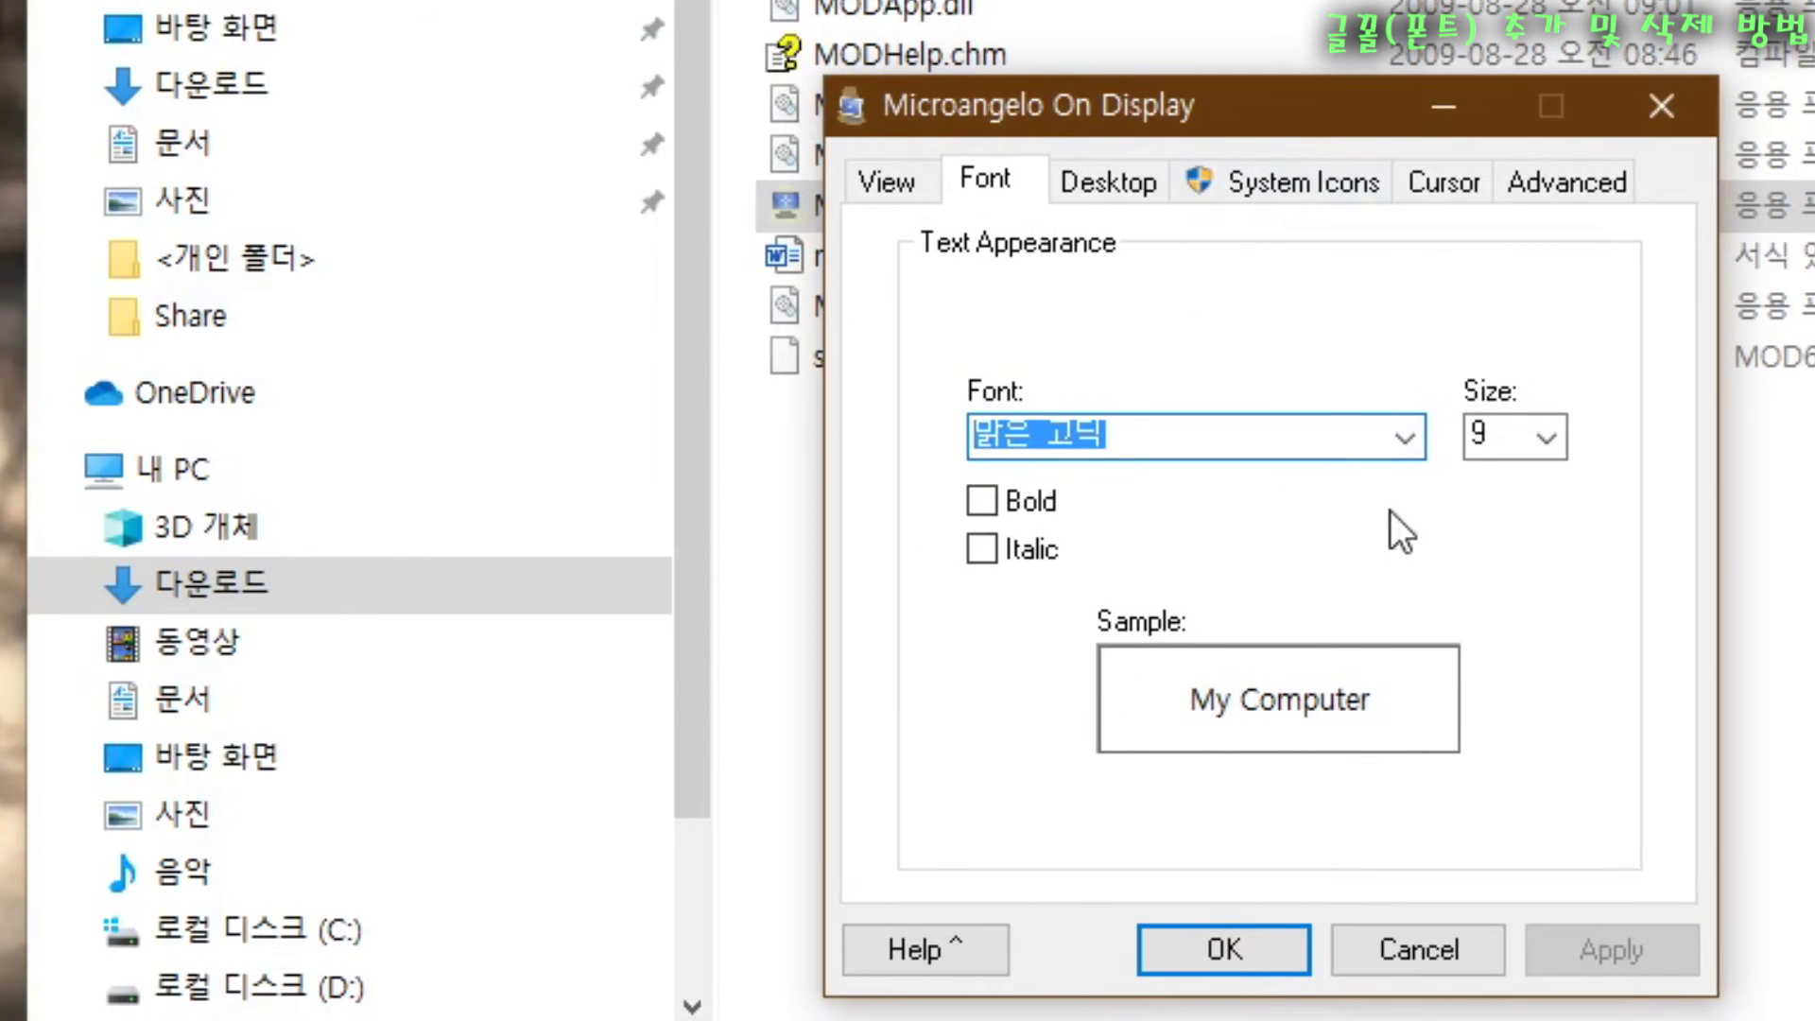
pyautogui.click(1409, 435)
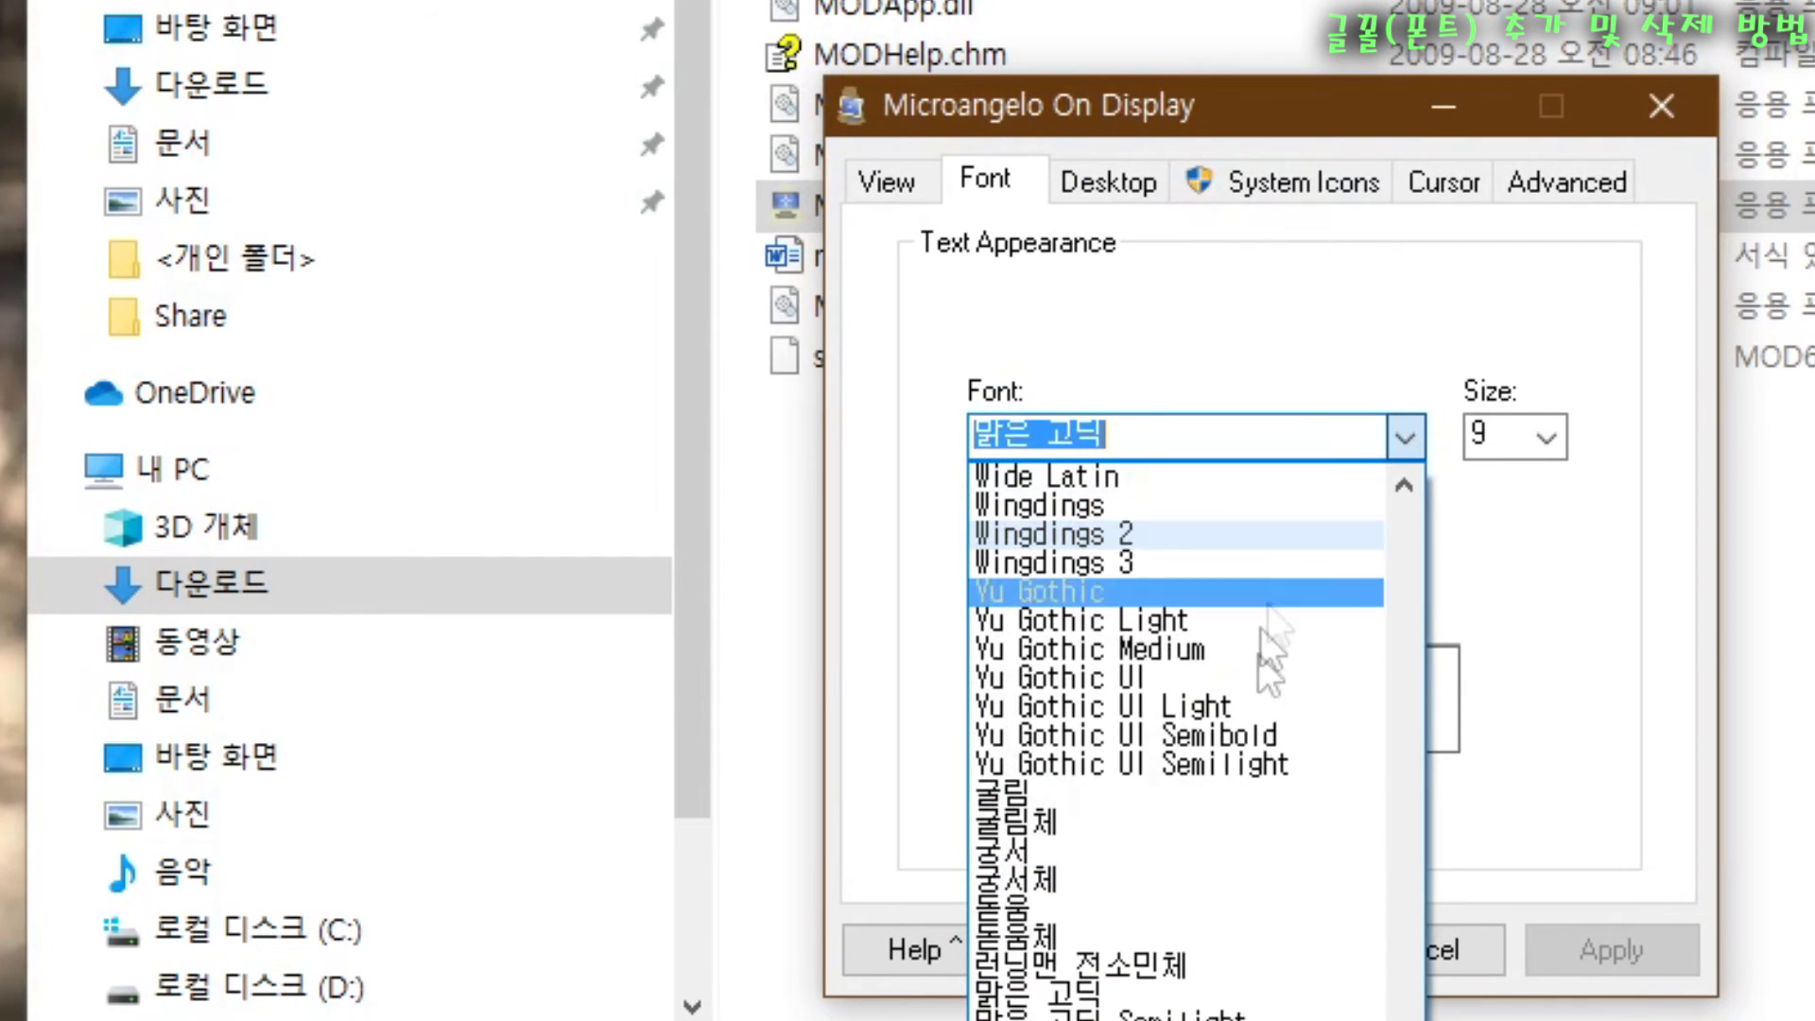
pyautogui.click(1221, 967)
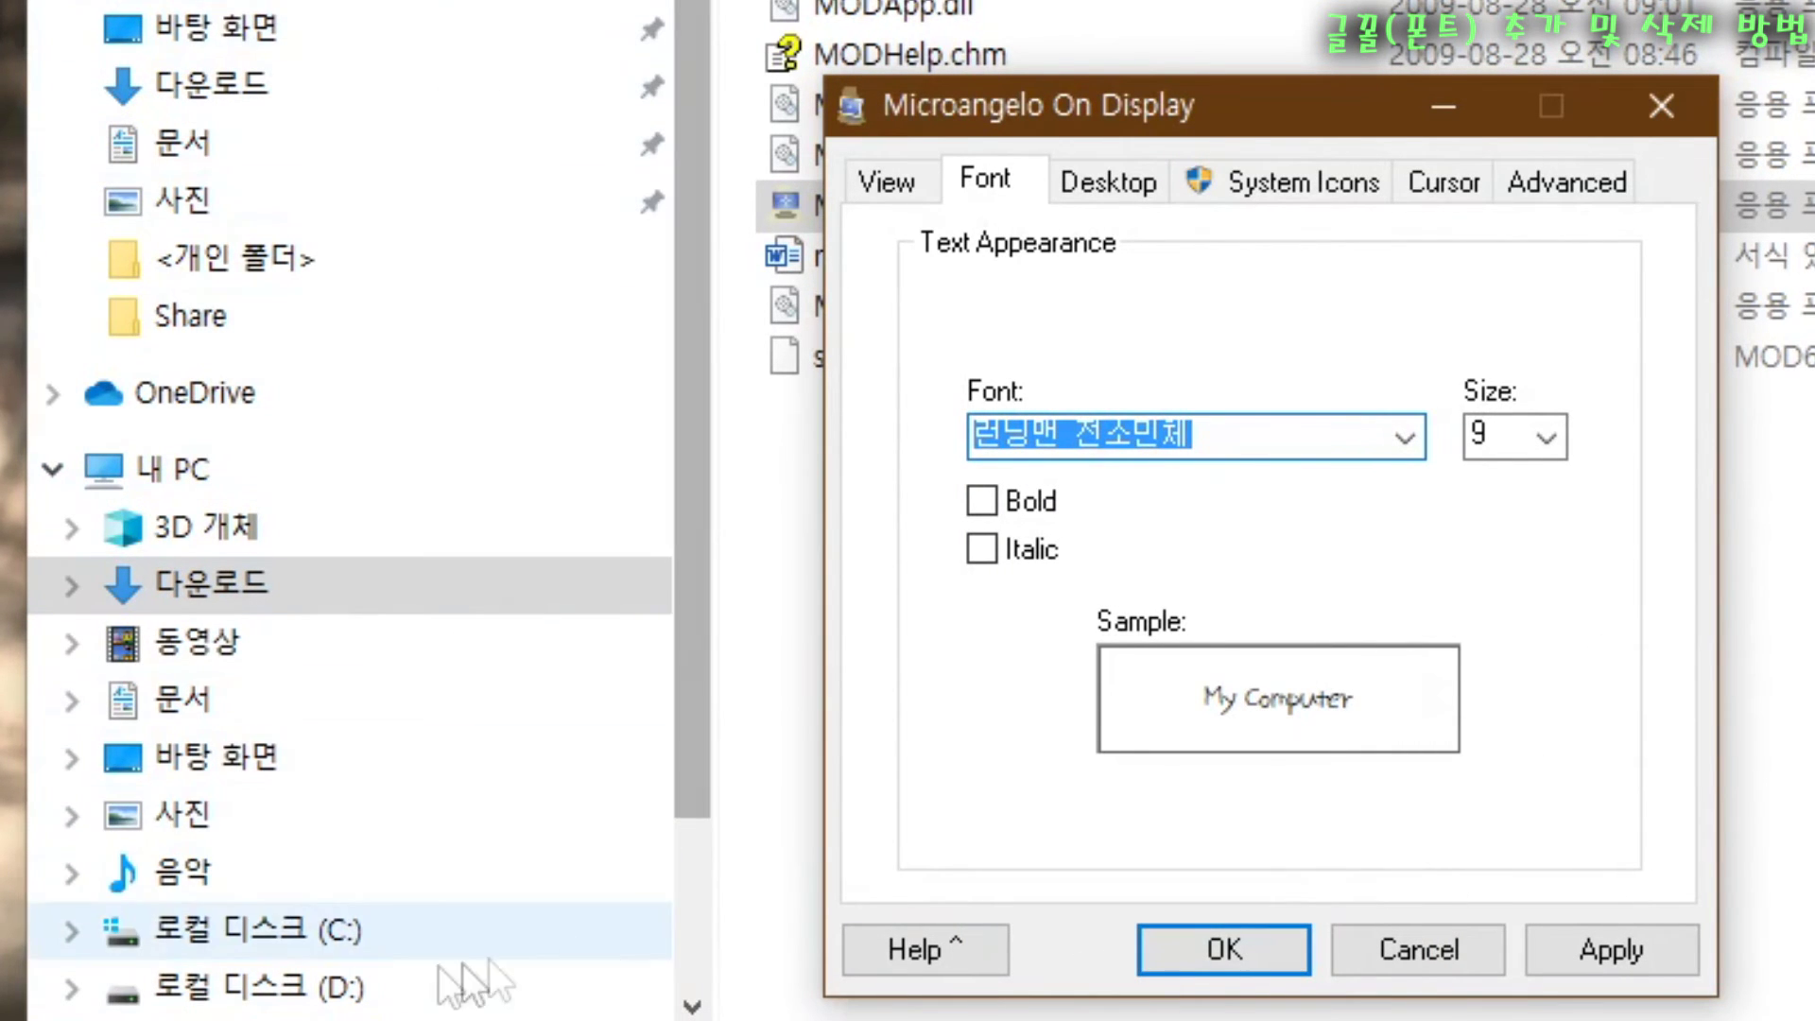
pyautogui.click(1619, 959)
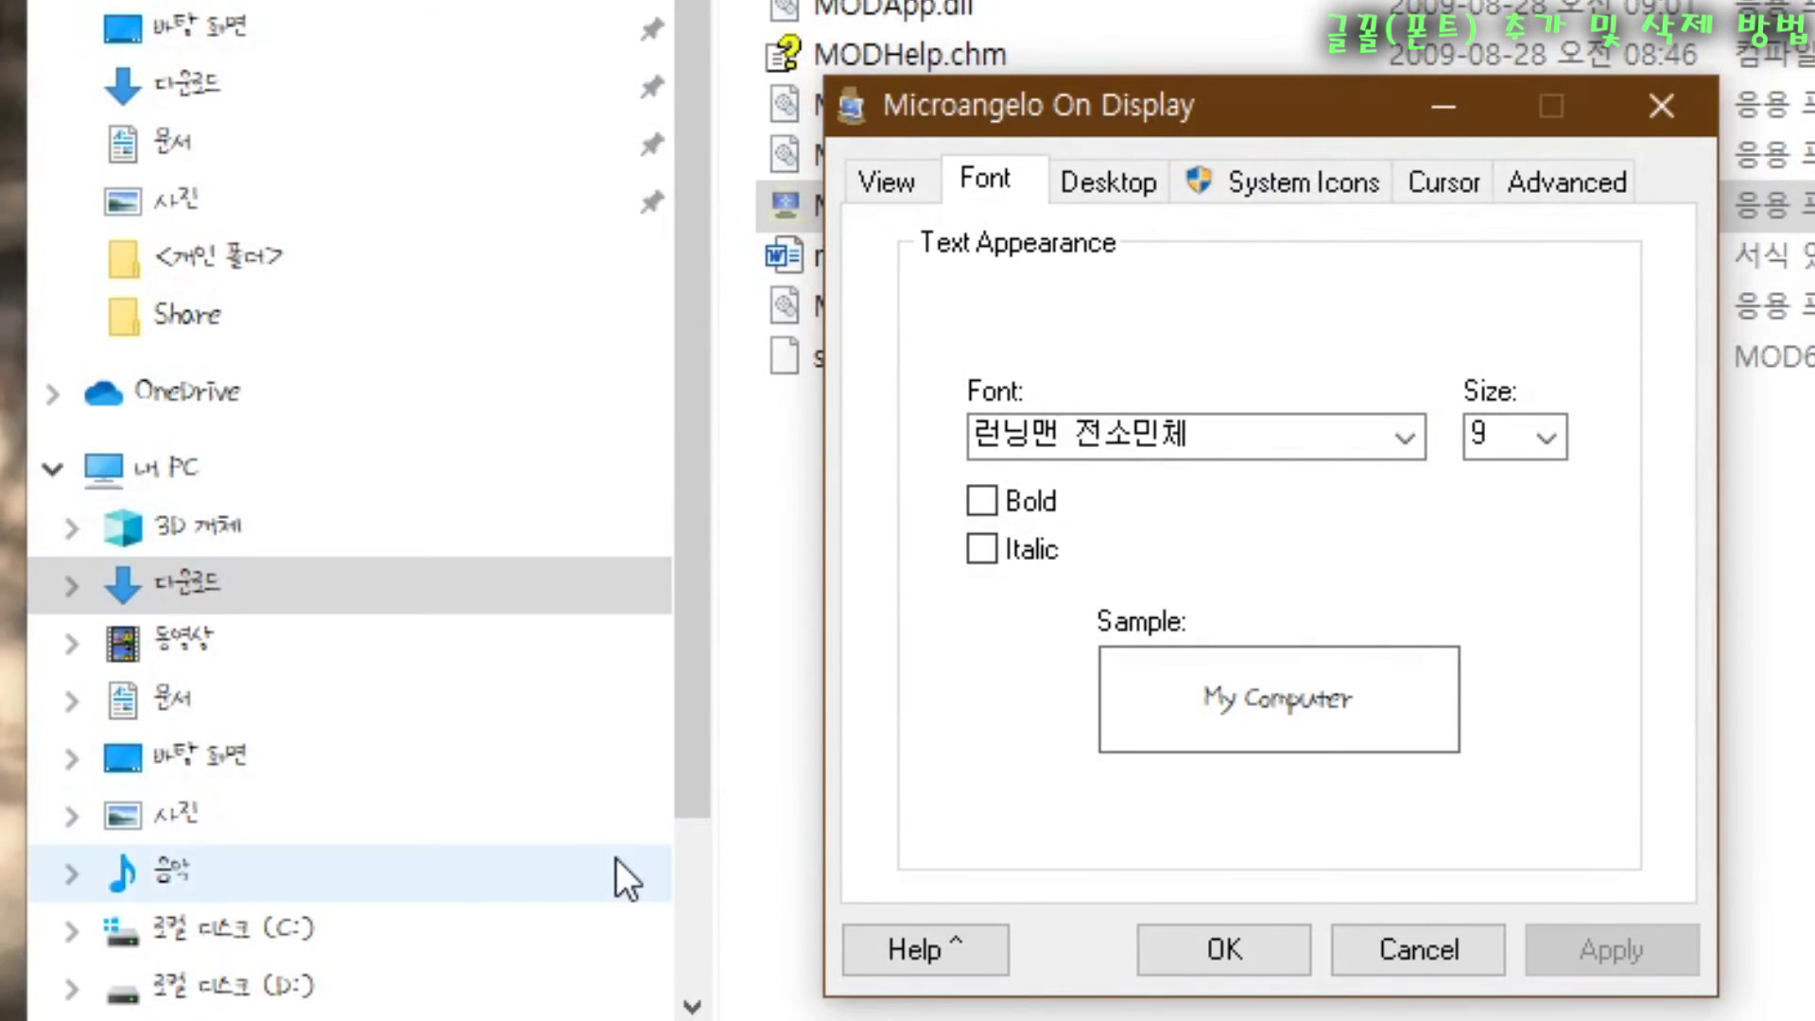
# Step: Restore the system text font to 맑은 고딕, apply it, and close Microangelo On Display
pyautogui.click(1405, 434)
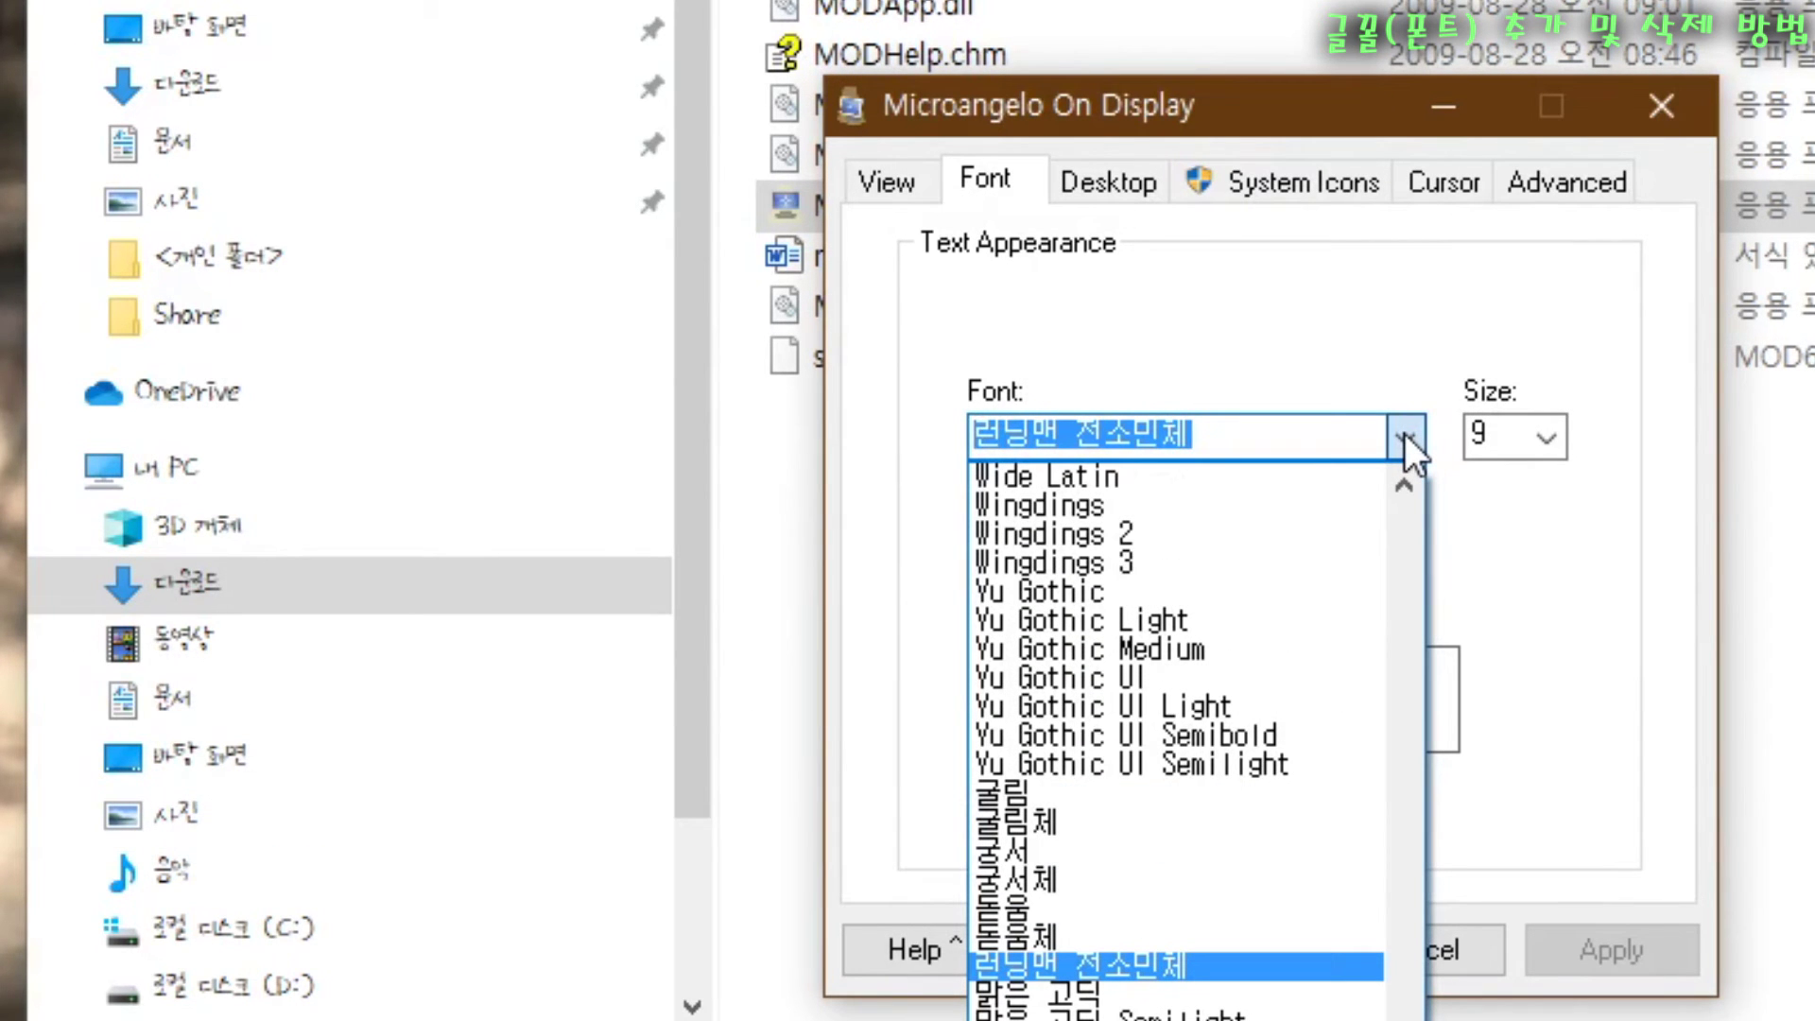
pyautogui.click(1235, 993)
pyautogui.click(1594, 962)
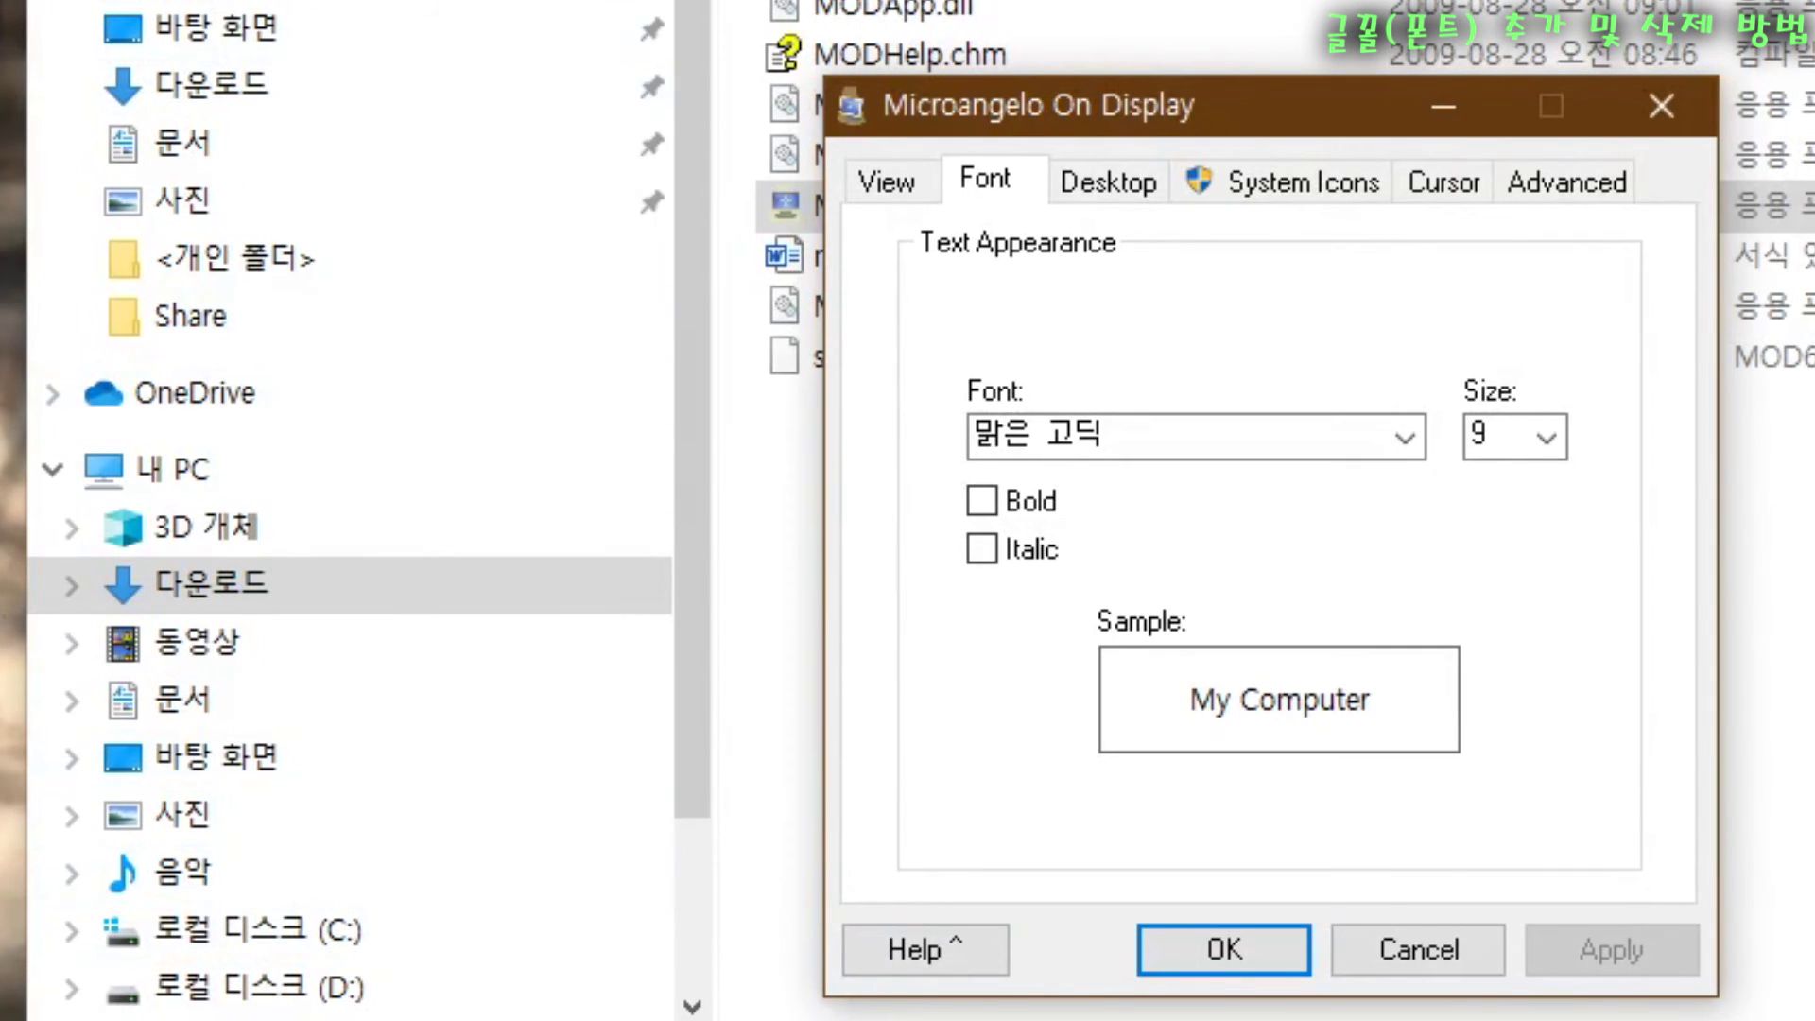
pyautogui.click(1246, 951)
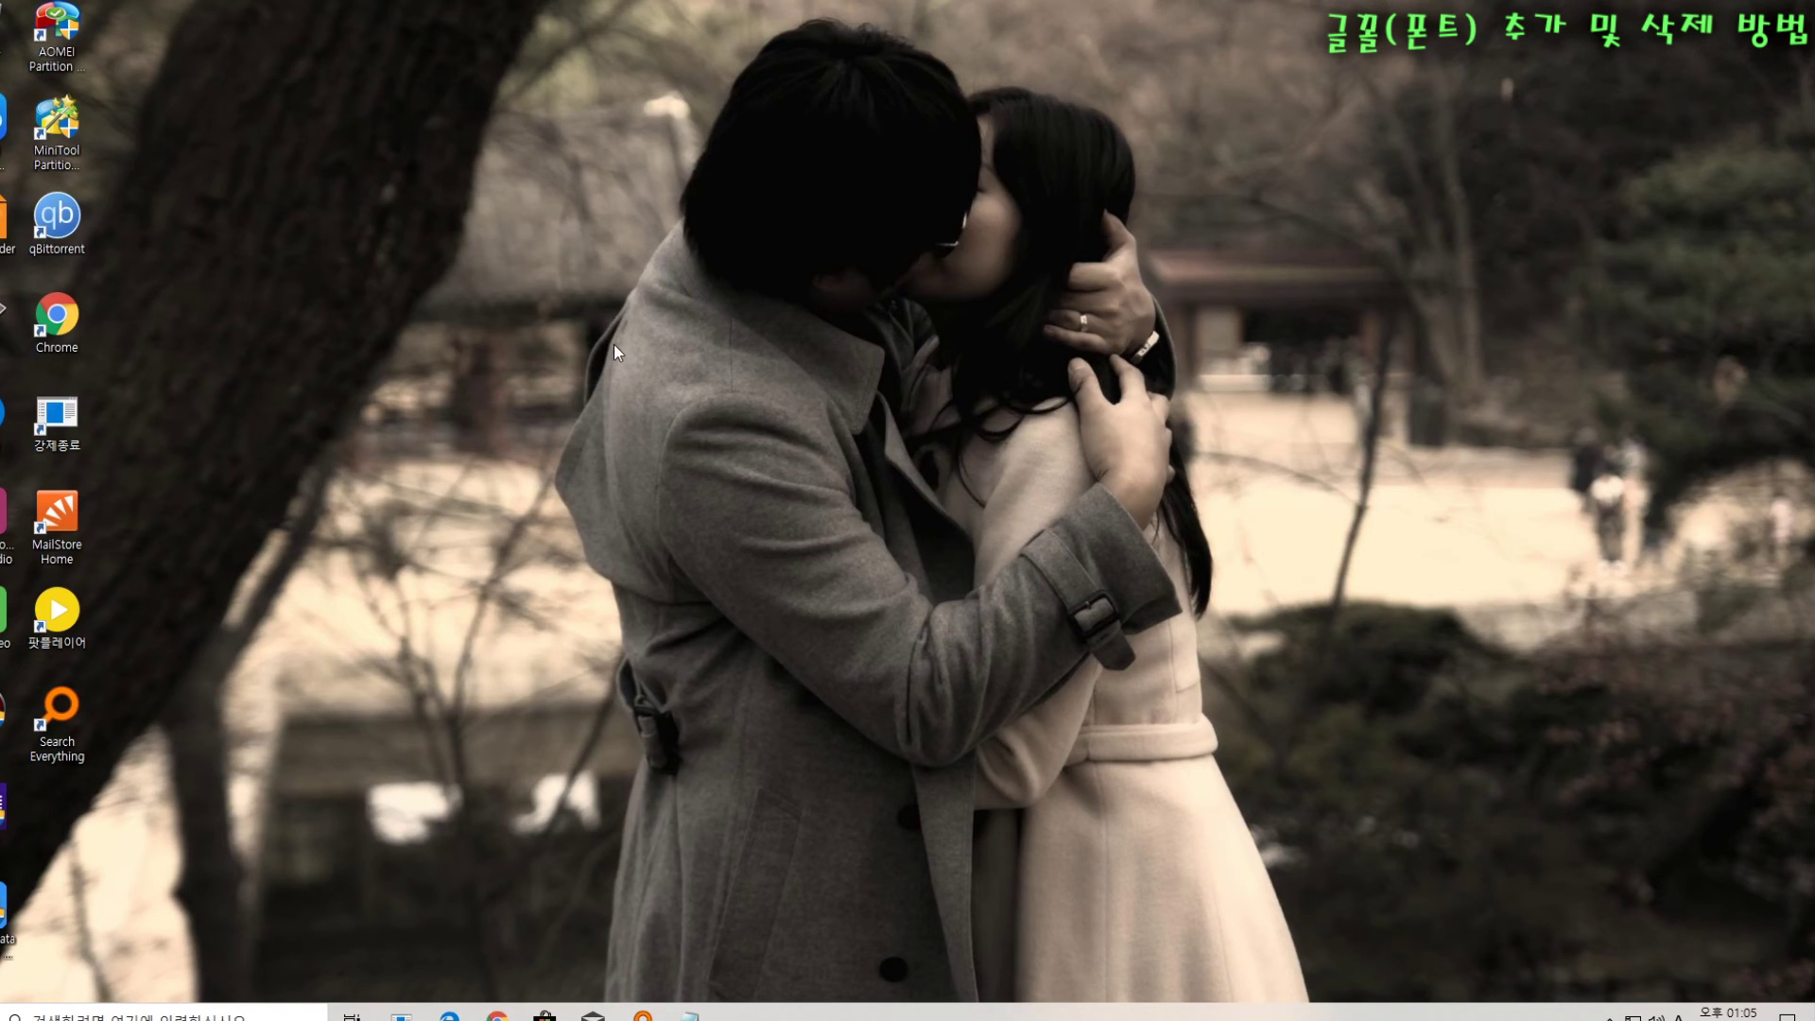
# Step: Open a new File Explorer window and go to the Fonts folder inside Windows on drive C
pyautogui.press('super+e')
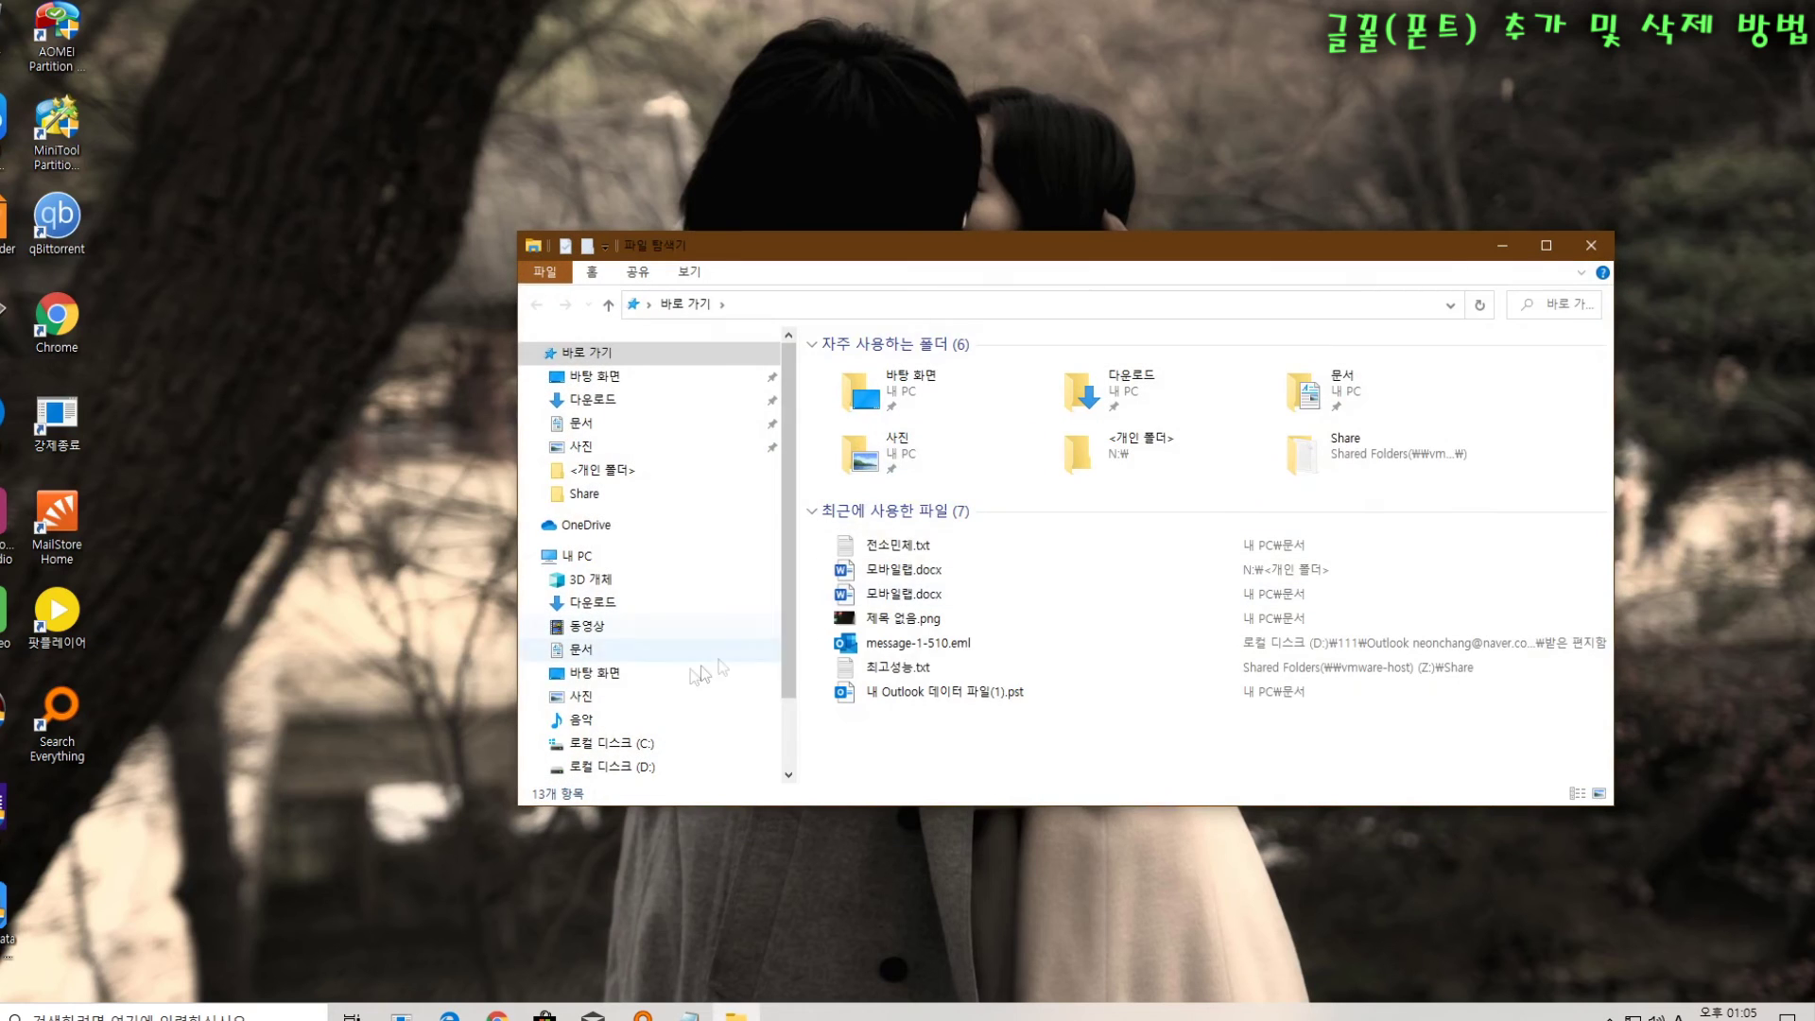
pyautogui.click(606, 747)
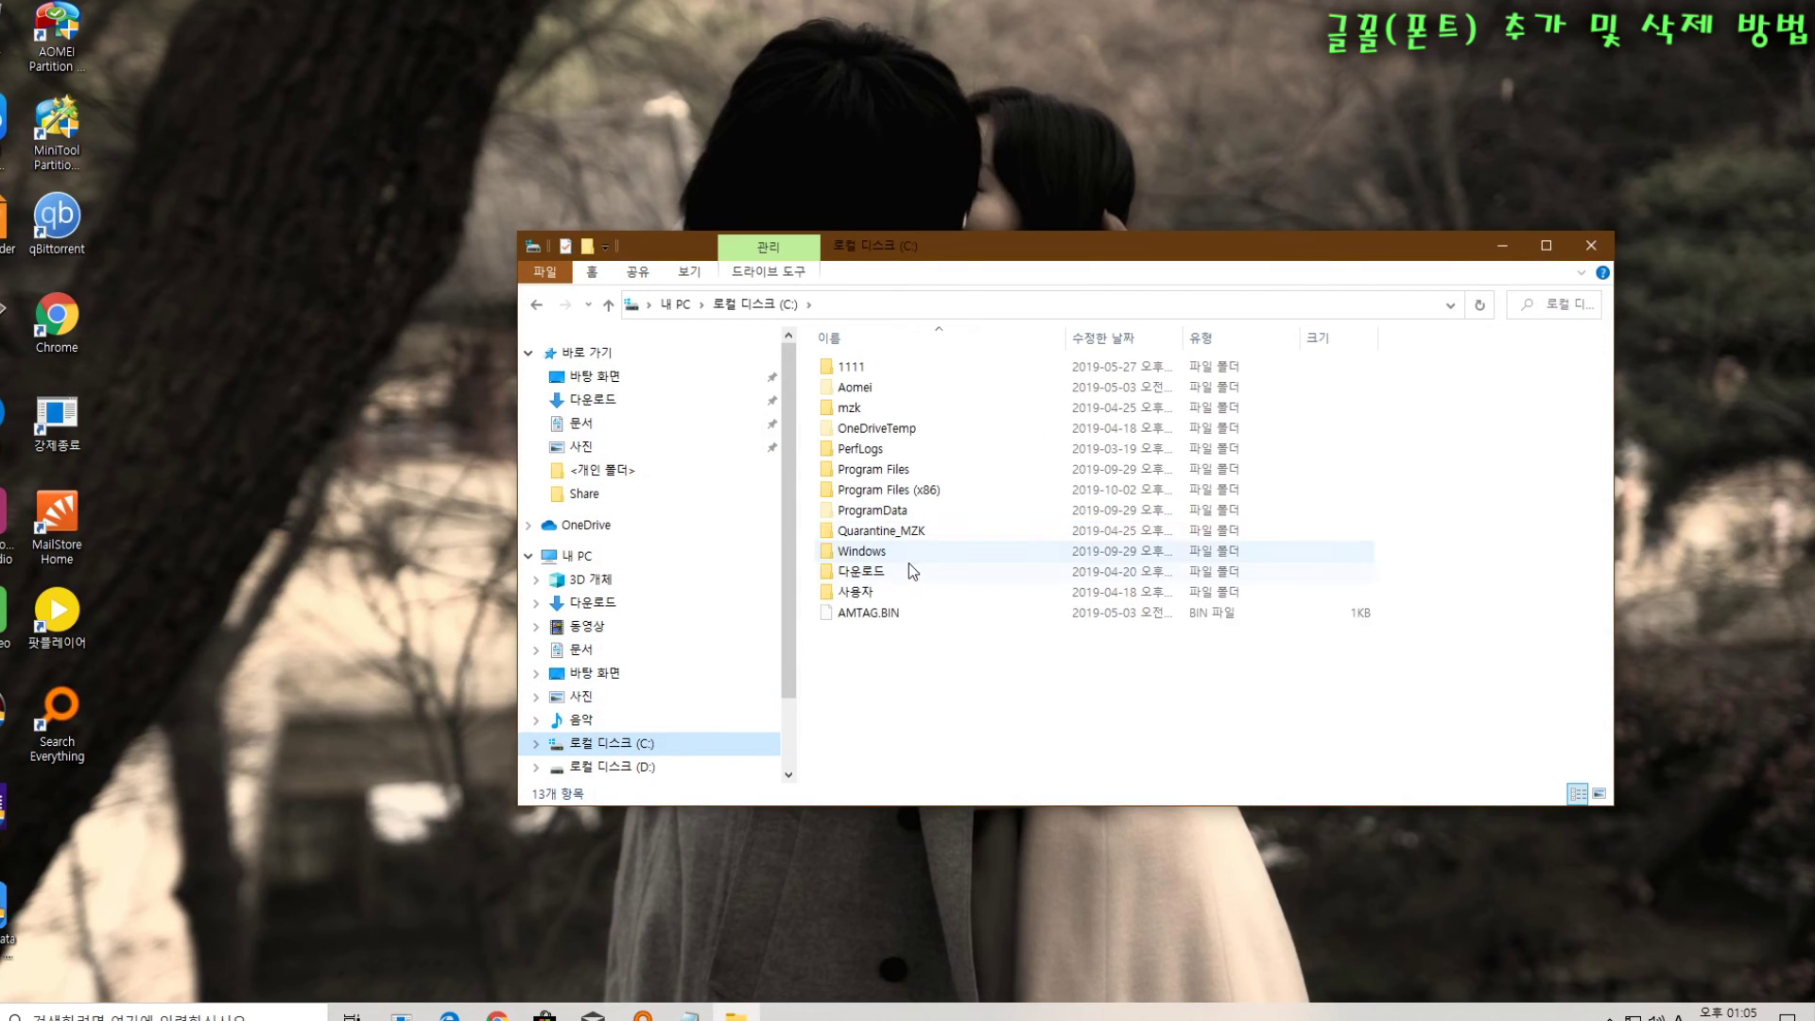
pyautogui.doubleClick(900, 559)
pyautogui.scroll(-2, 934, 498)
pyautogui.click(871, 649)
pyautogui.doubleClick(872, 649)
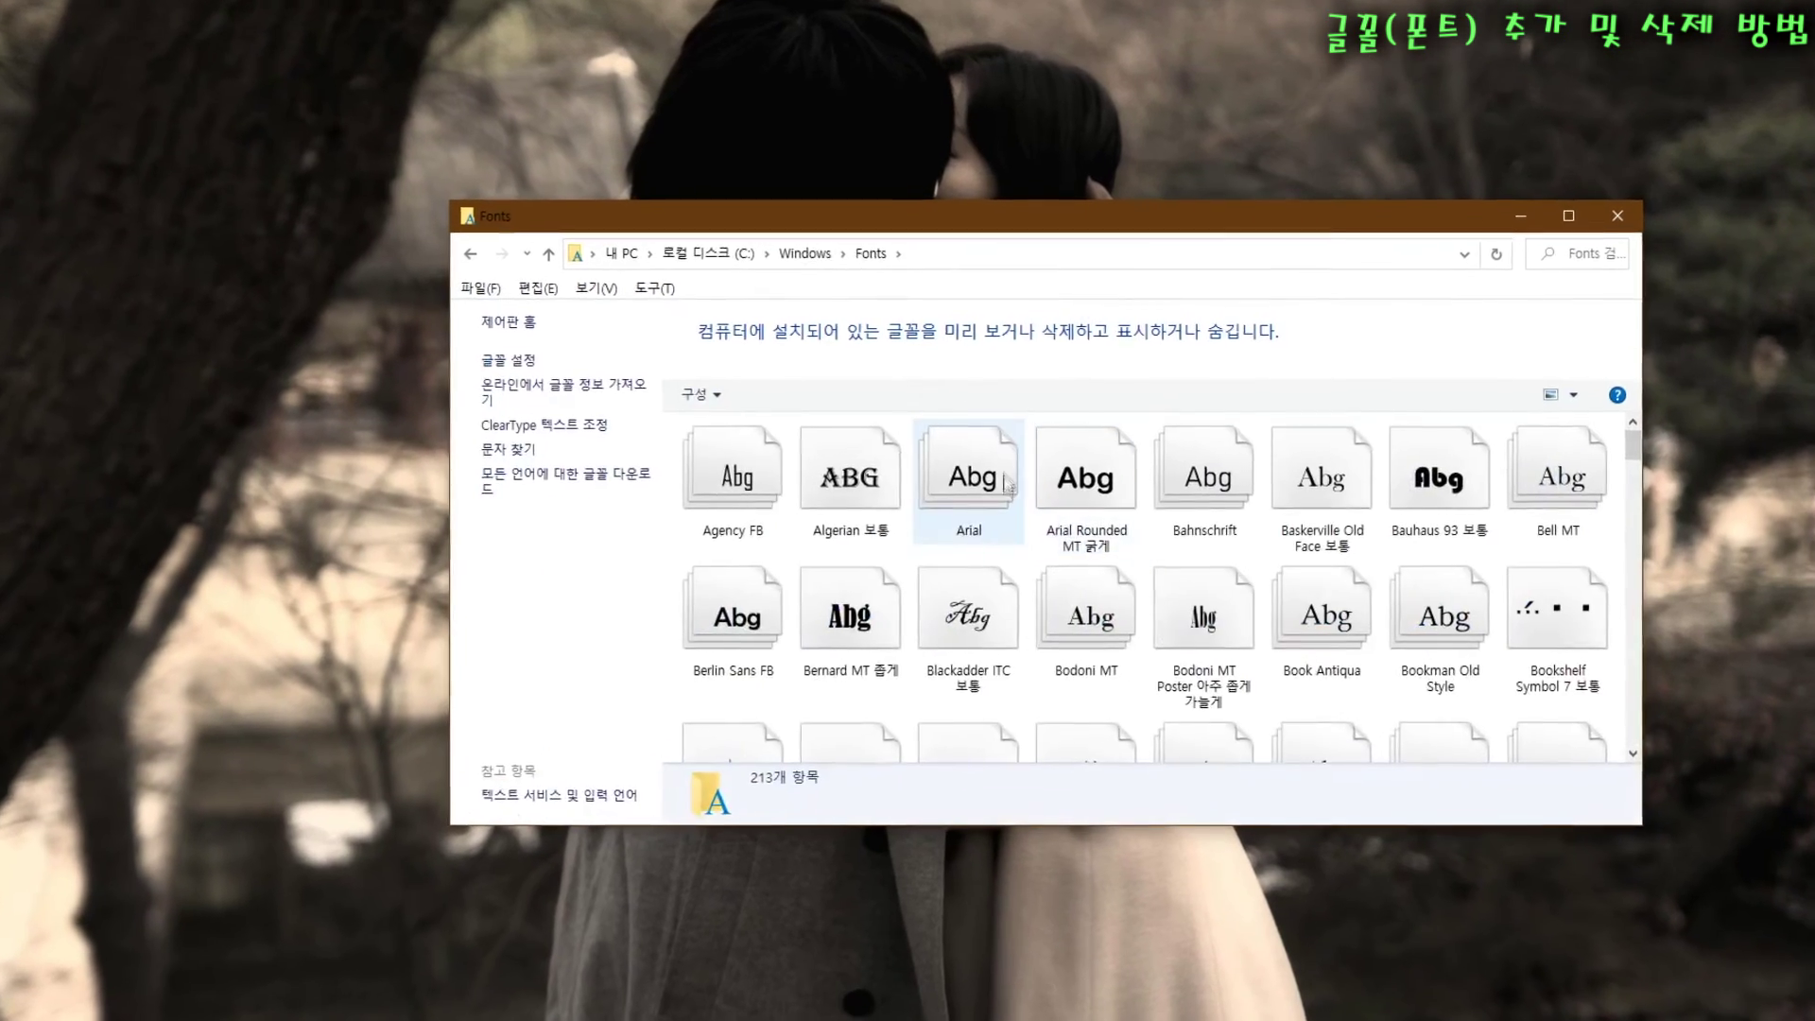
# Step: Try to delete the MS UI Gothic 보통 font, agreeing to remove its entire font collection from the computer
pyautogui.scroll(-10, 1140, 662)
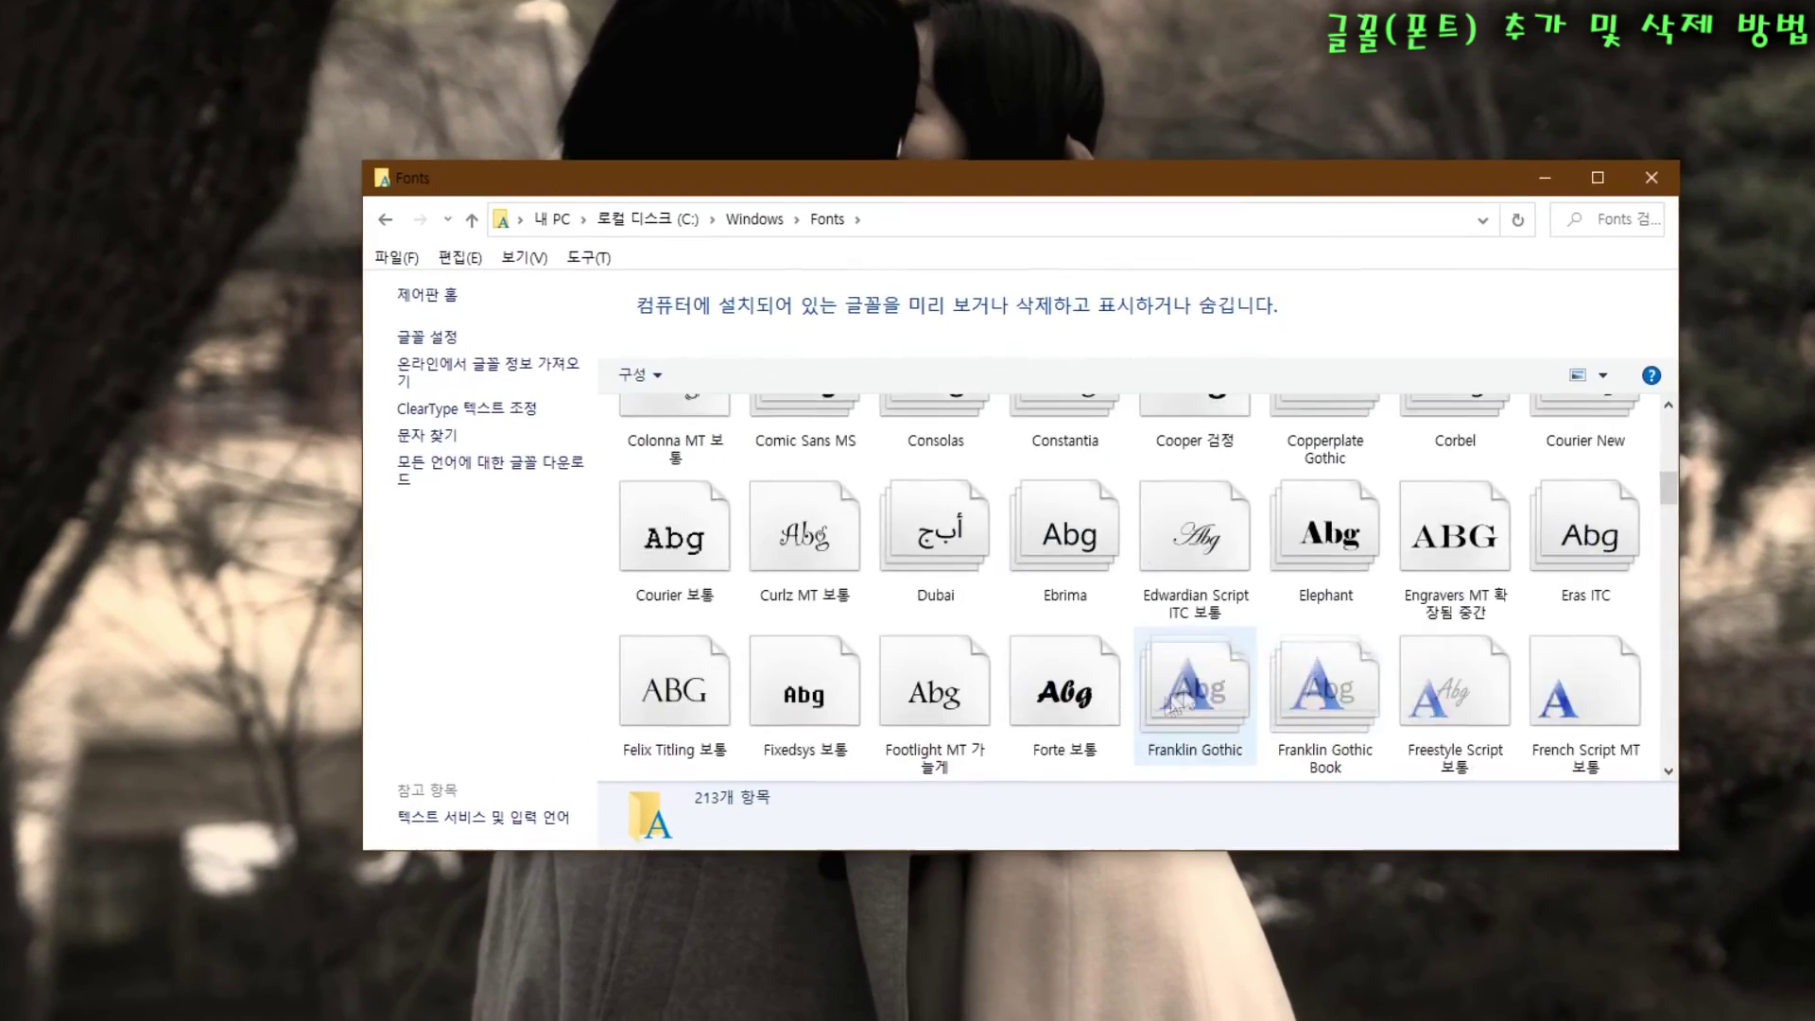
pyautogui.scroll(-10, 1115, 685)
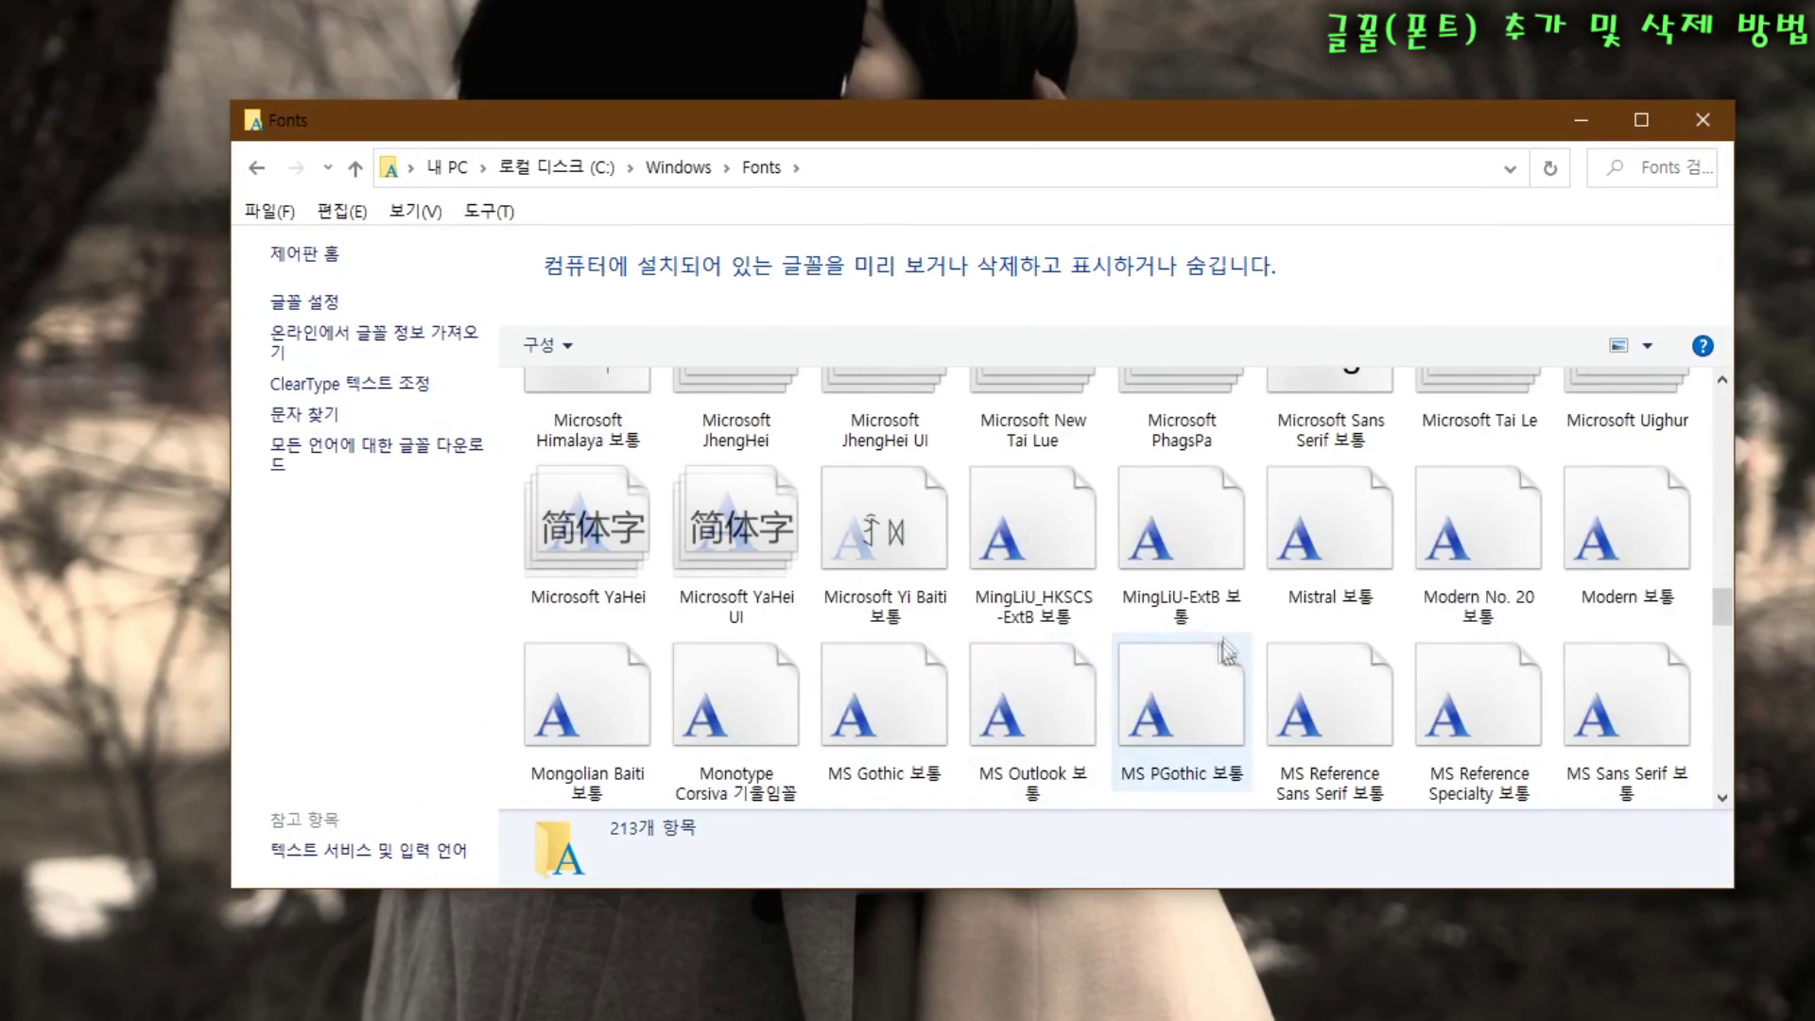
pyautogui.scroll(-1, 1323, 567)
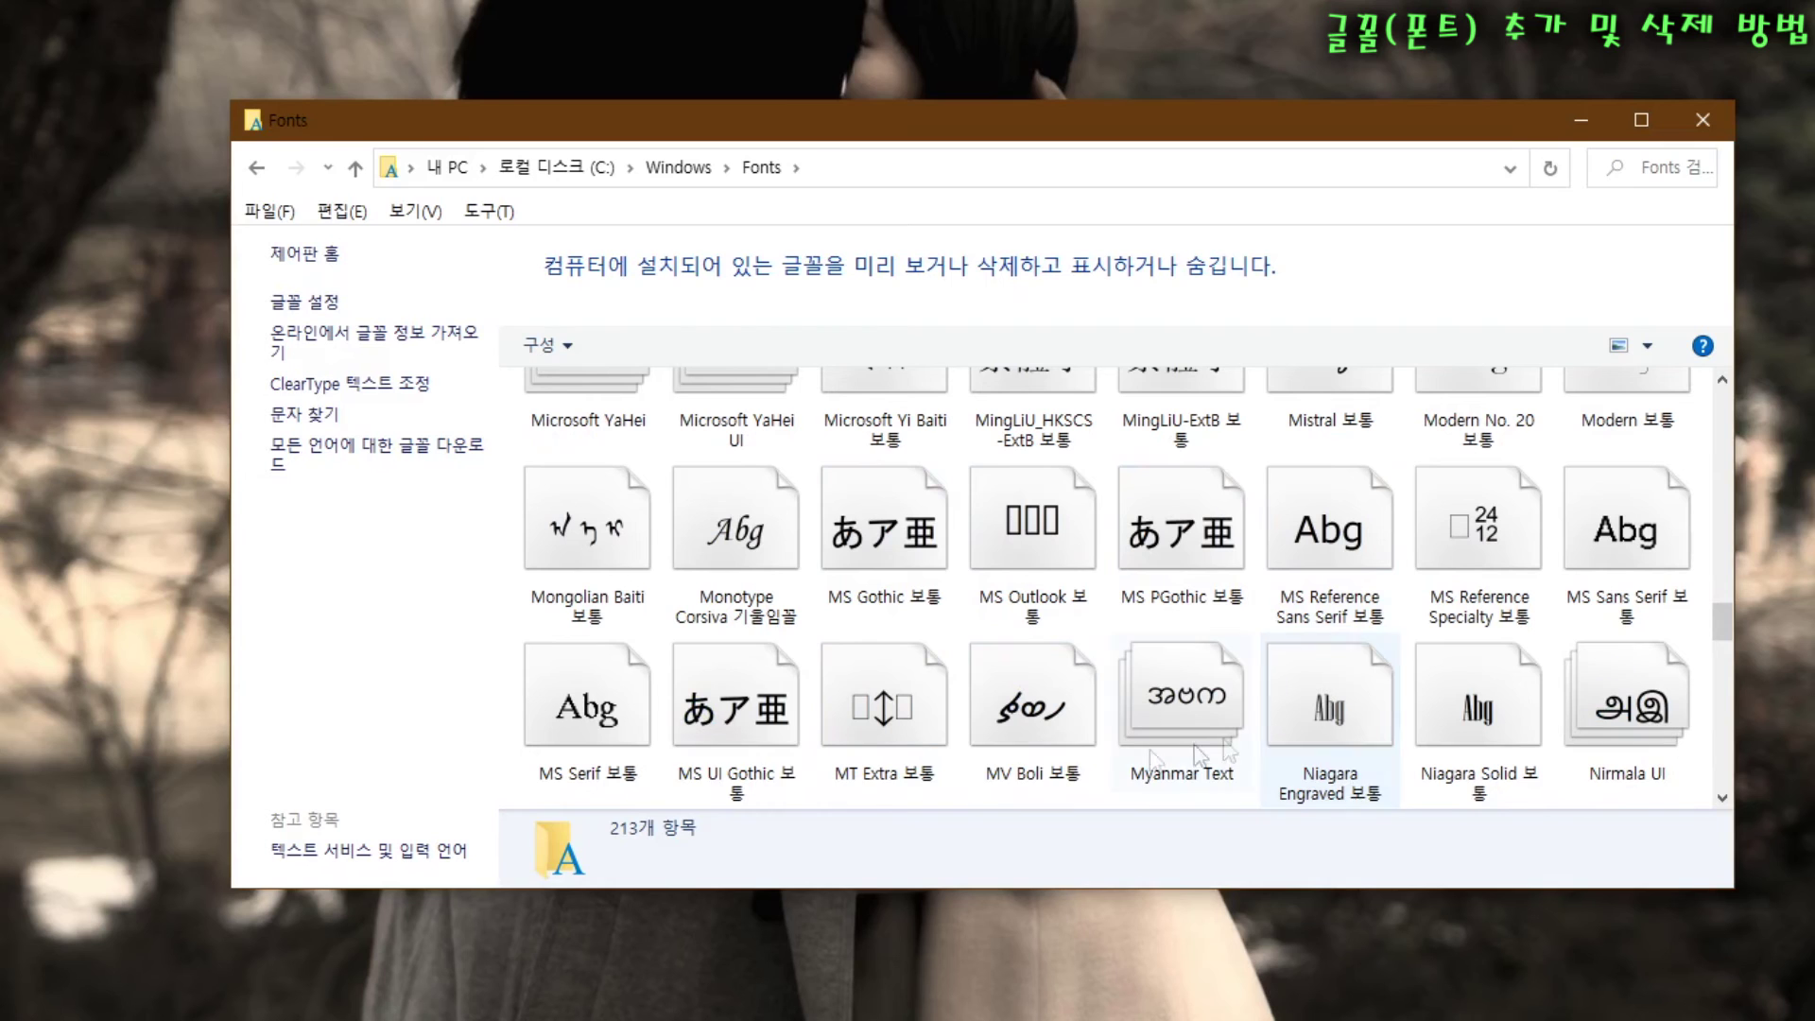
pyautogui.click(689, 716)
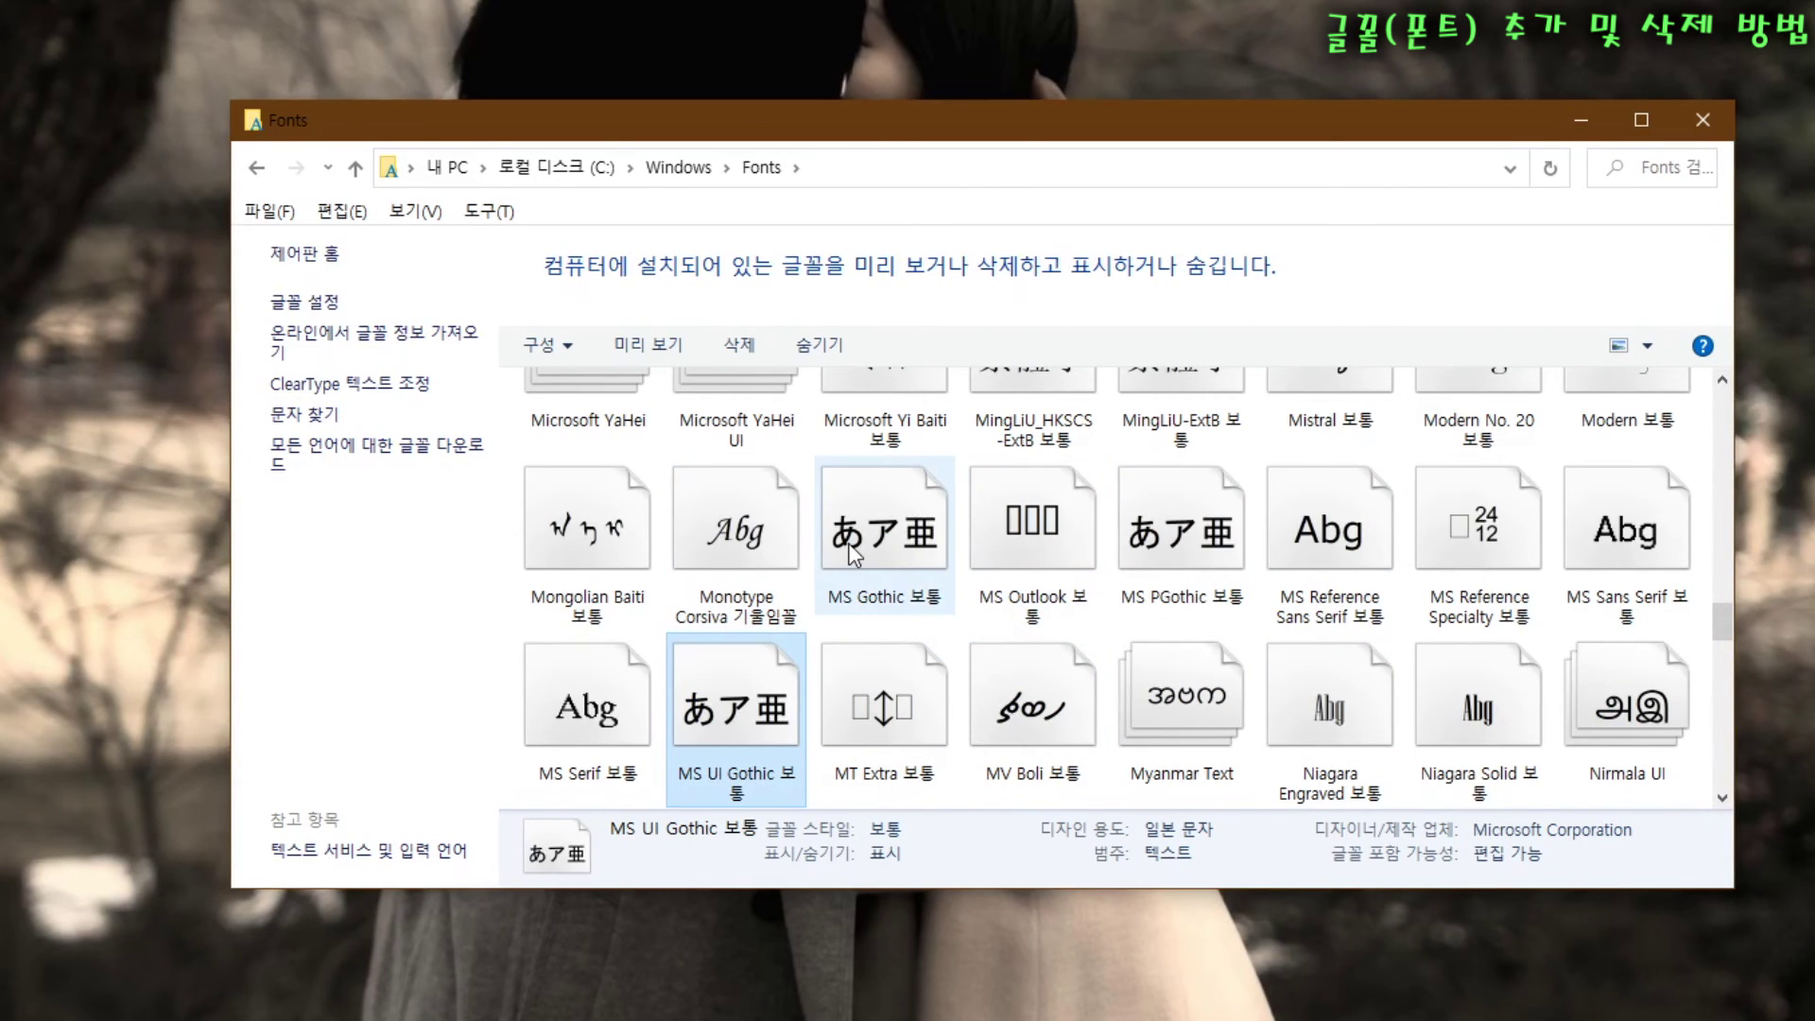
pyautogui.press('Delete')
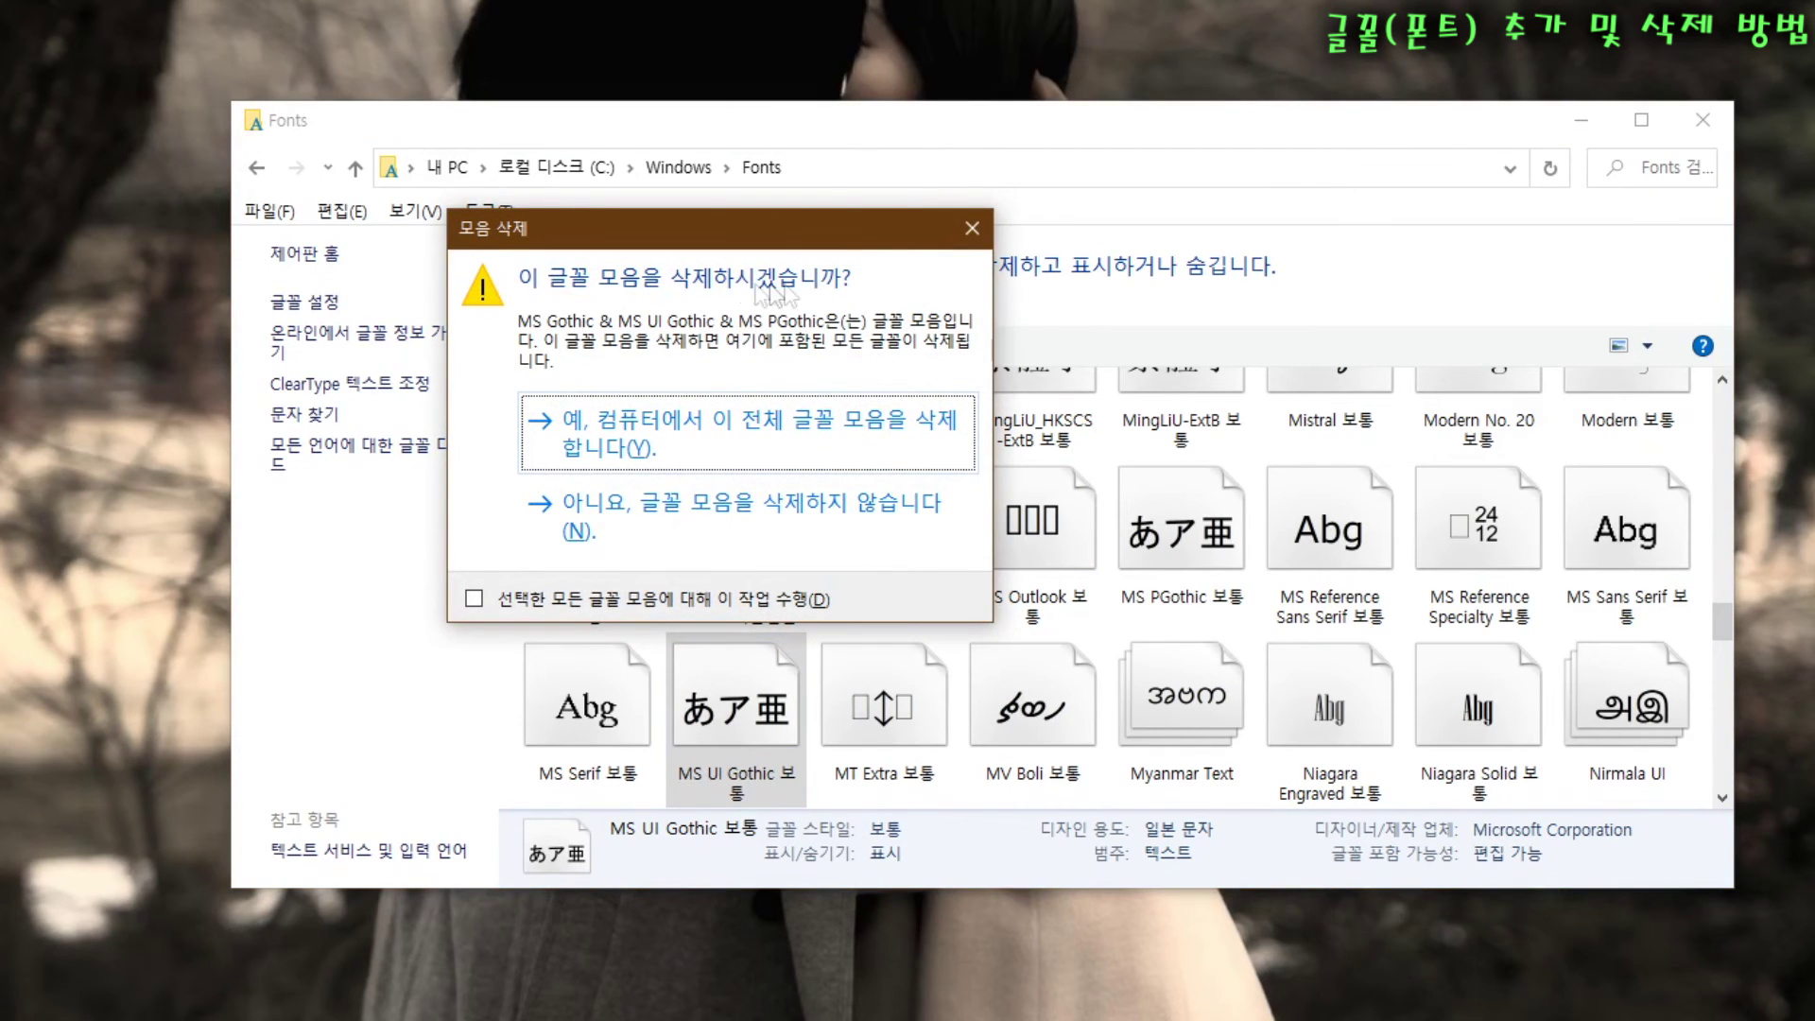
pyautogui.click(673, 428)
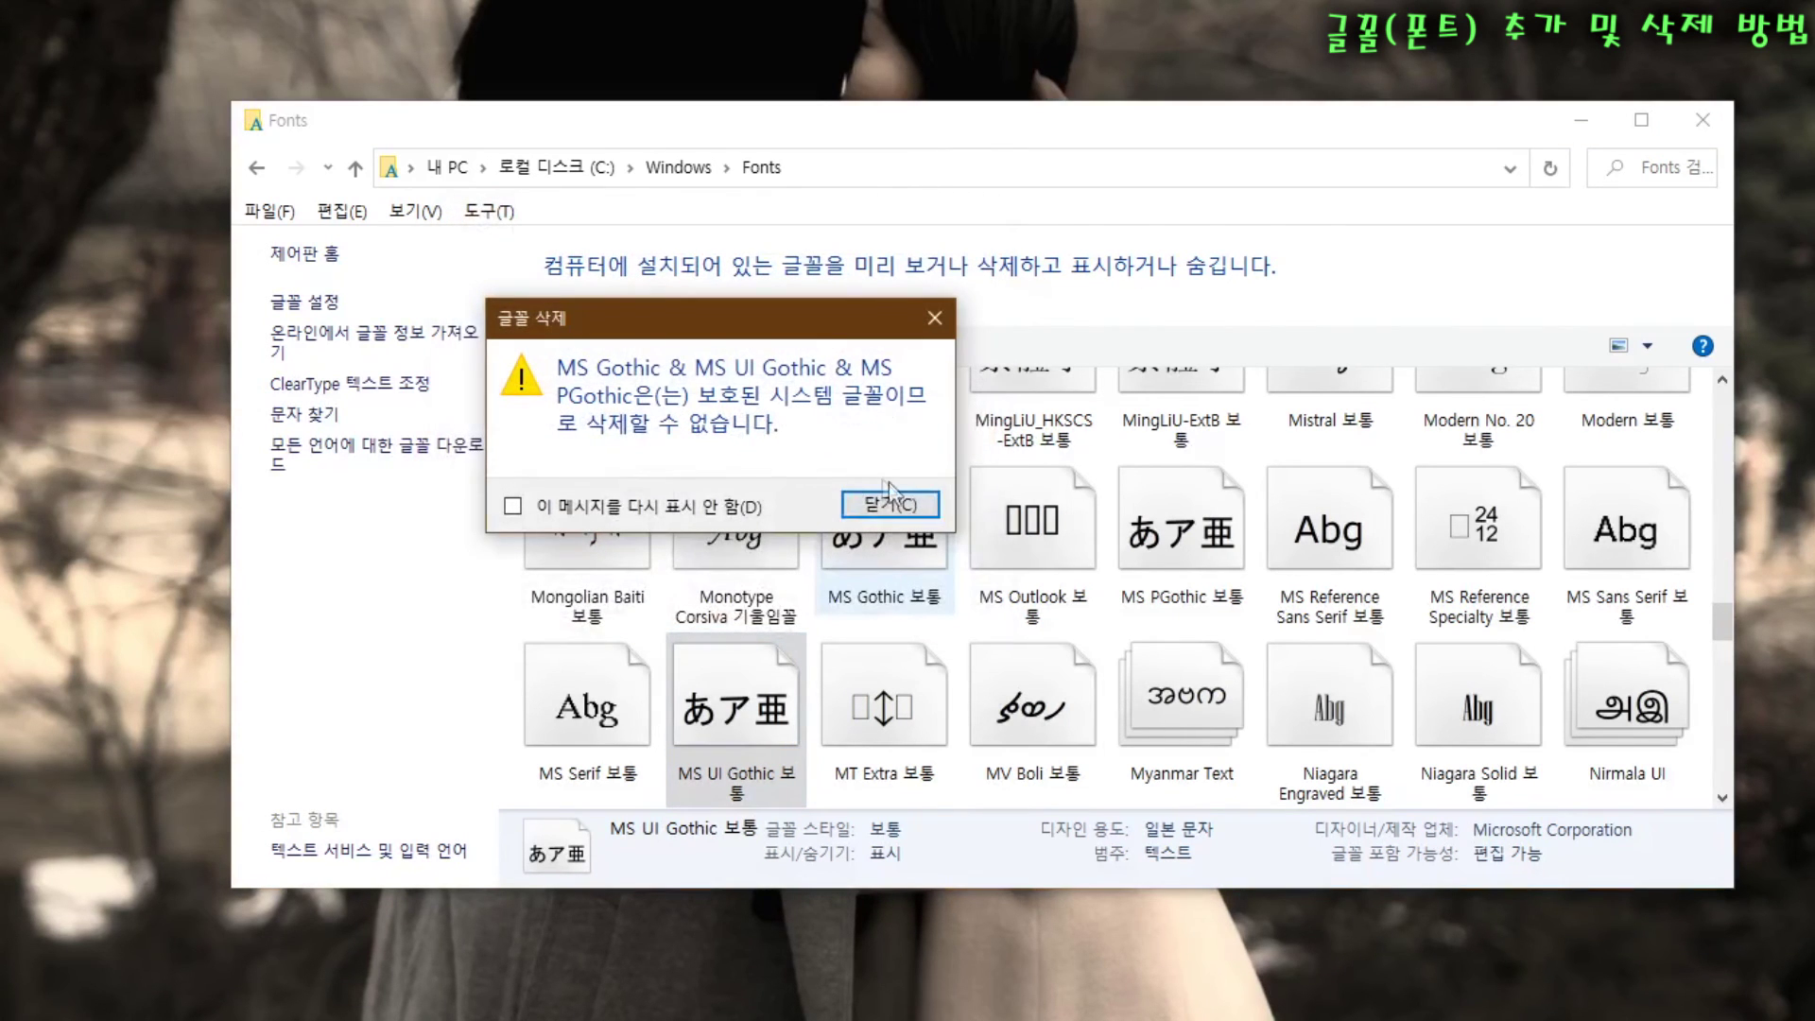